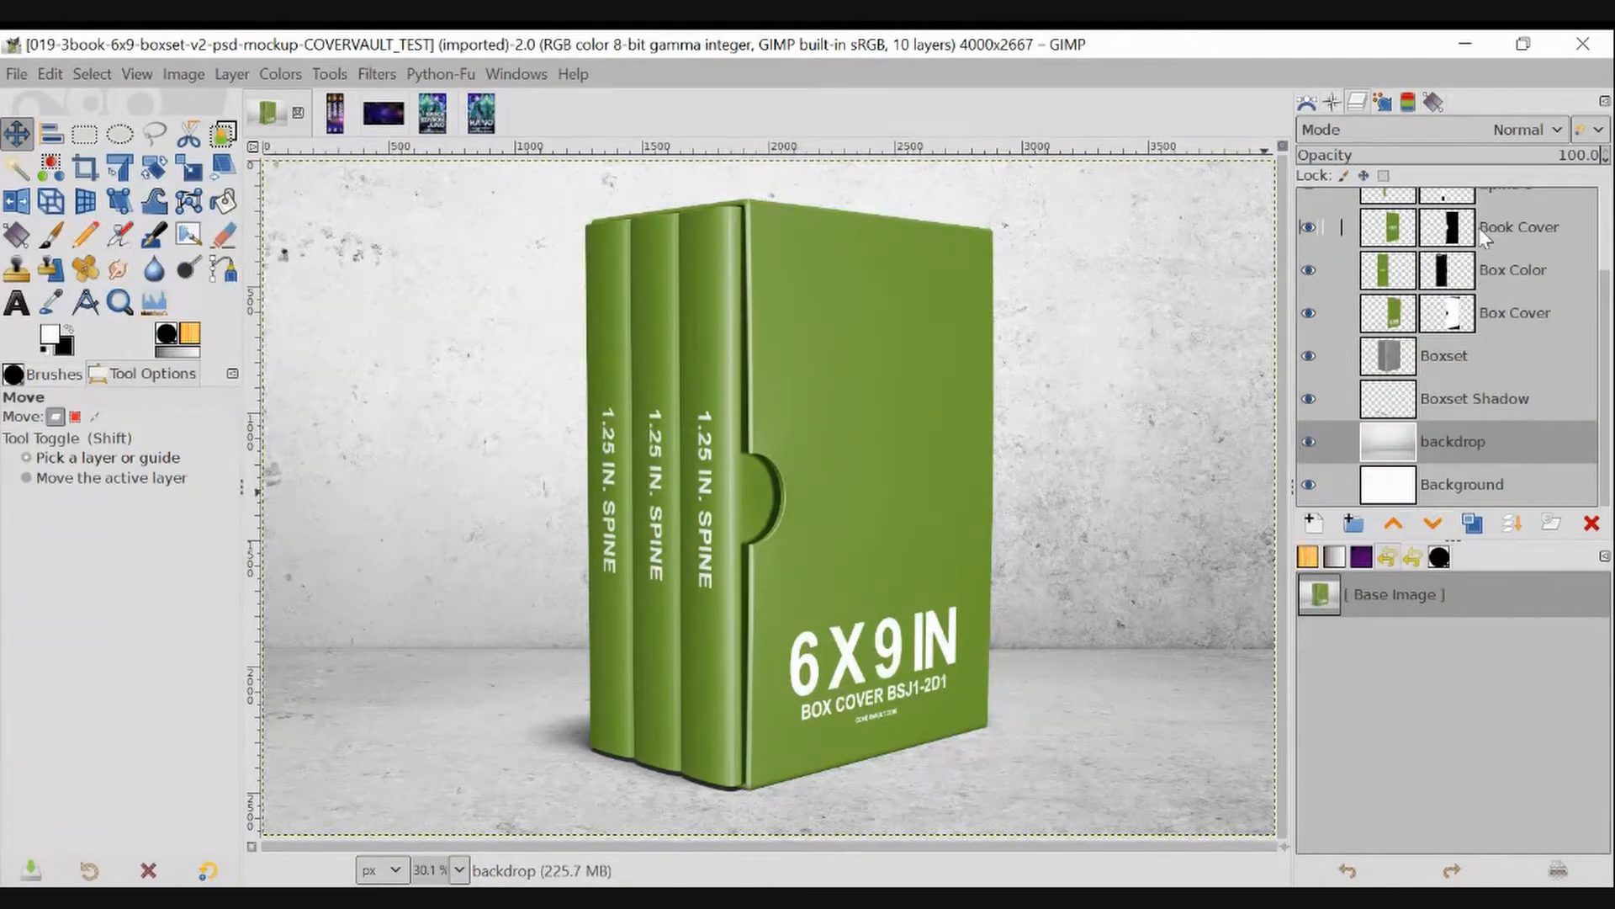
# Look through the box set mockup's layer list and check whether single-window mode is enabled.
pyautogui.scroll(2, 1507, 321)
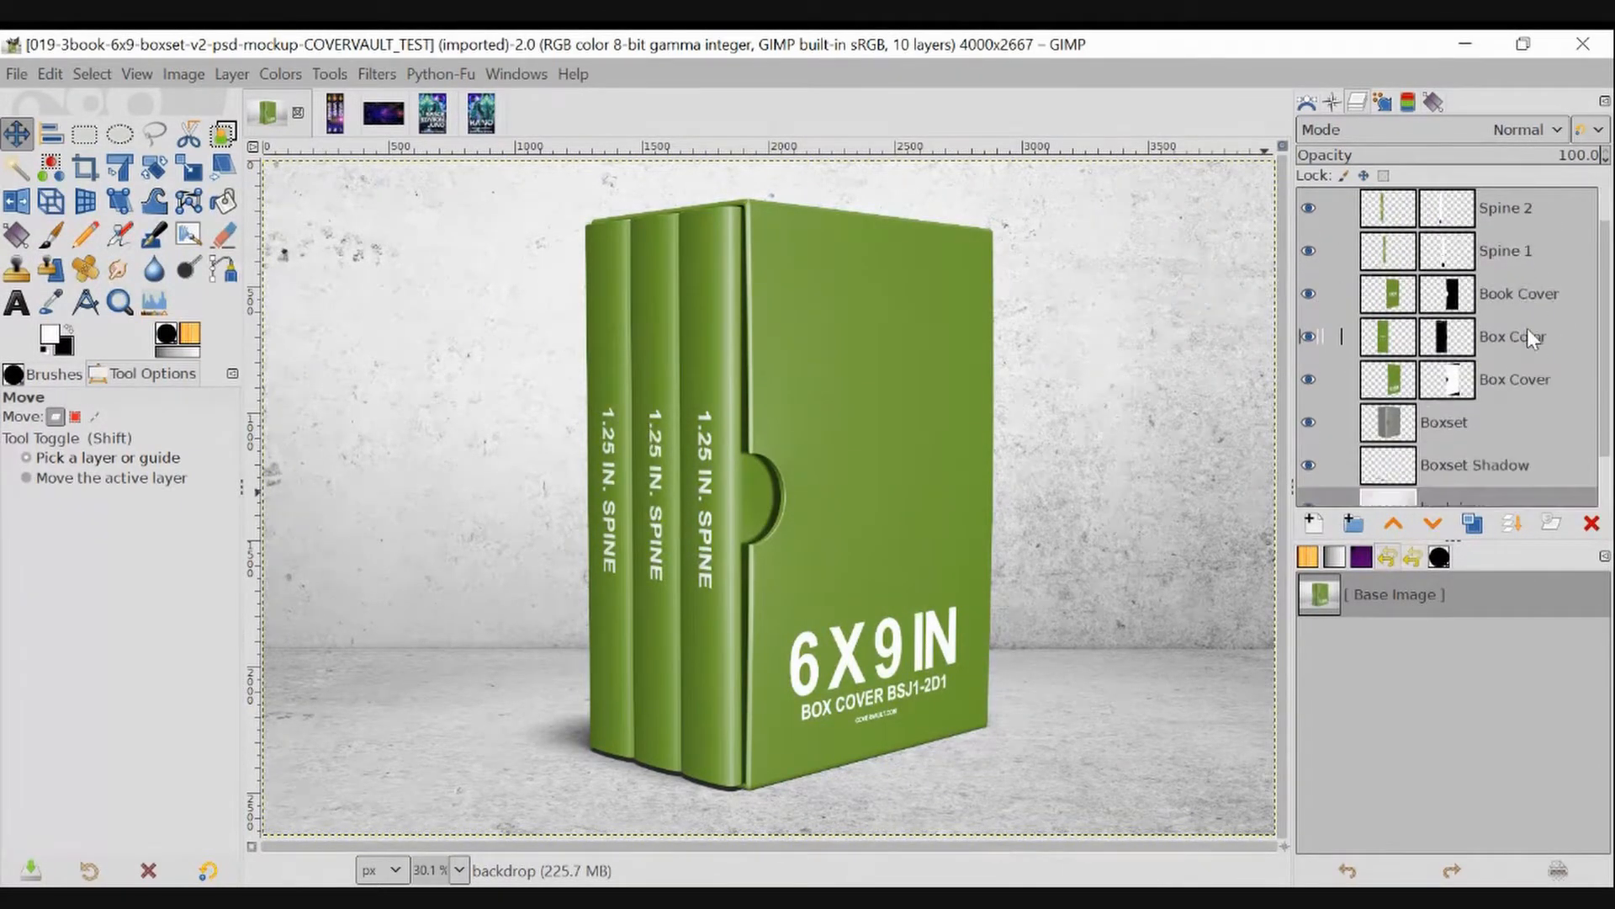
pyautogui.scroll(-2, 1527, 336)
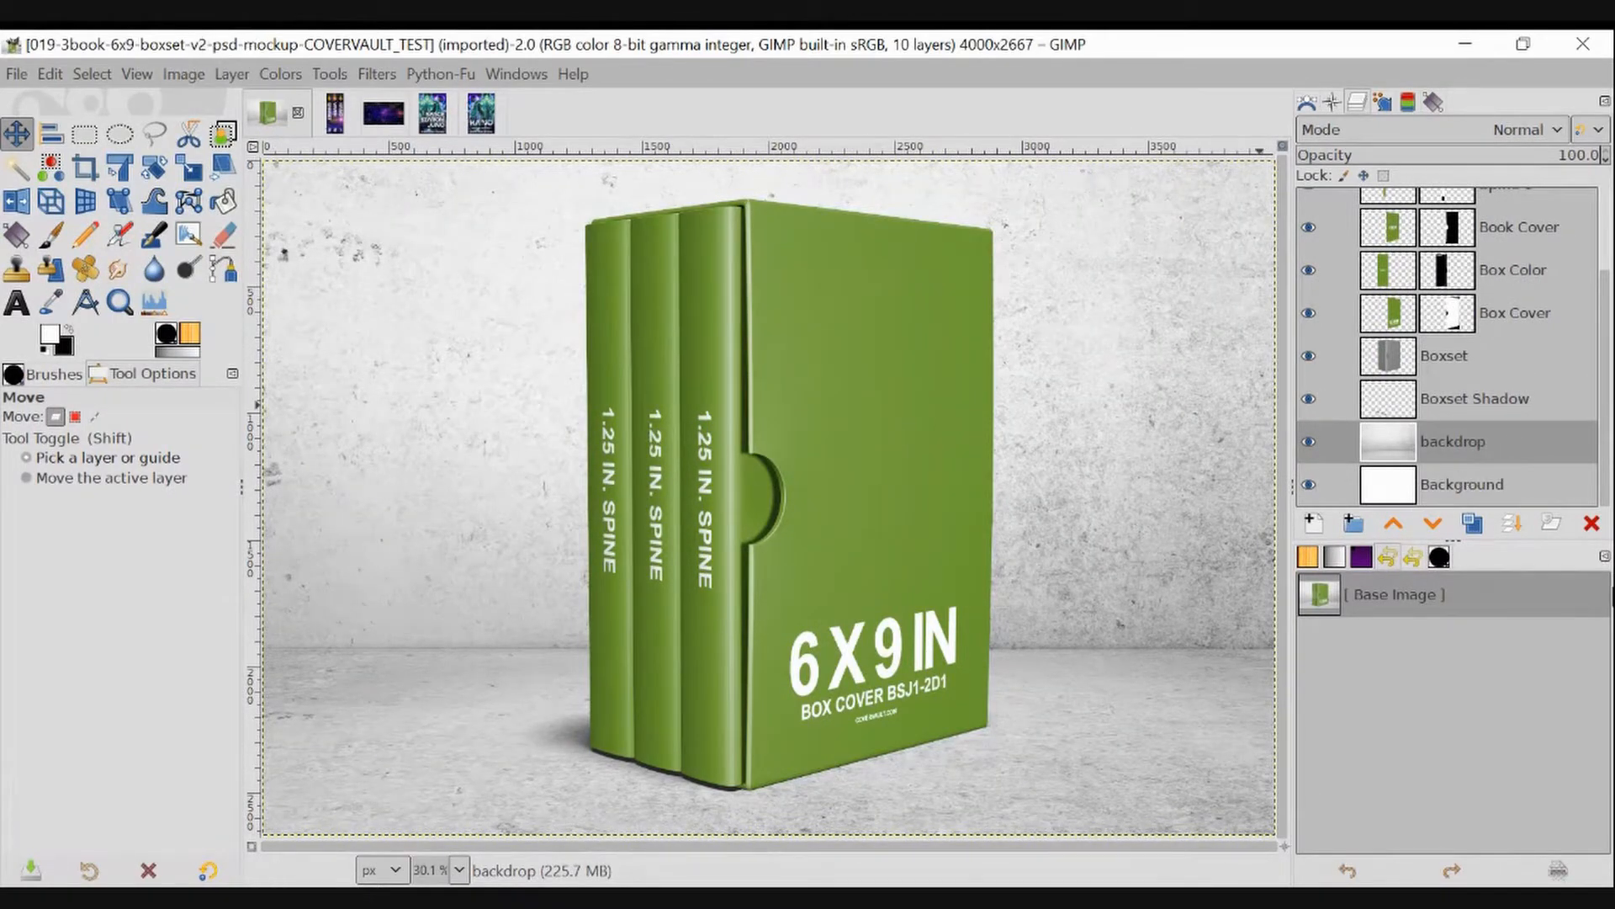
pyautogui.scroll(3, 1495, 365)
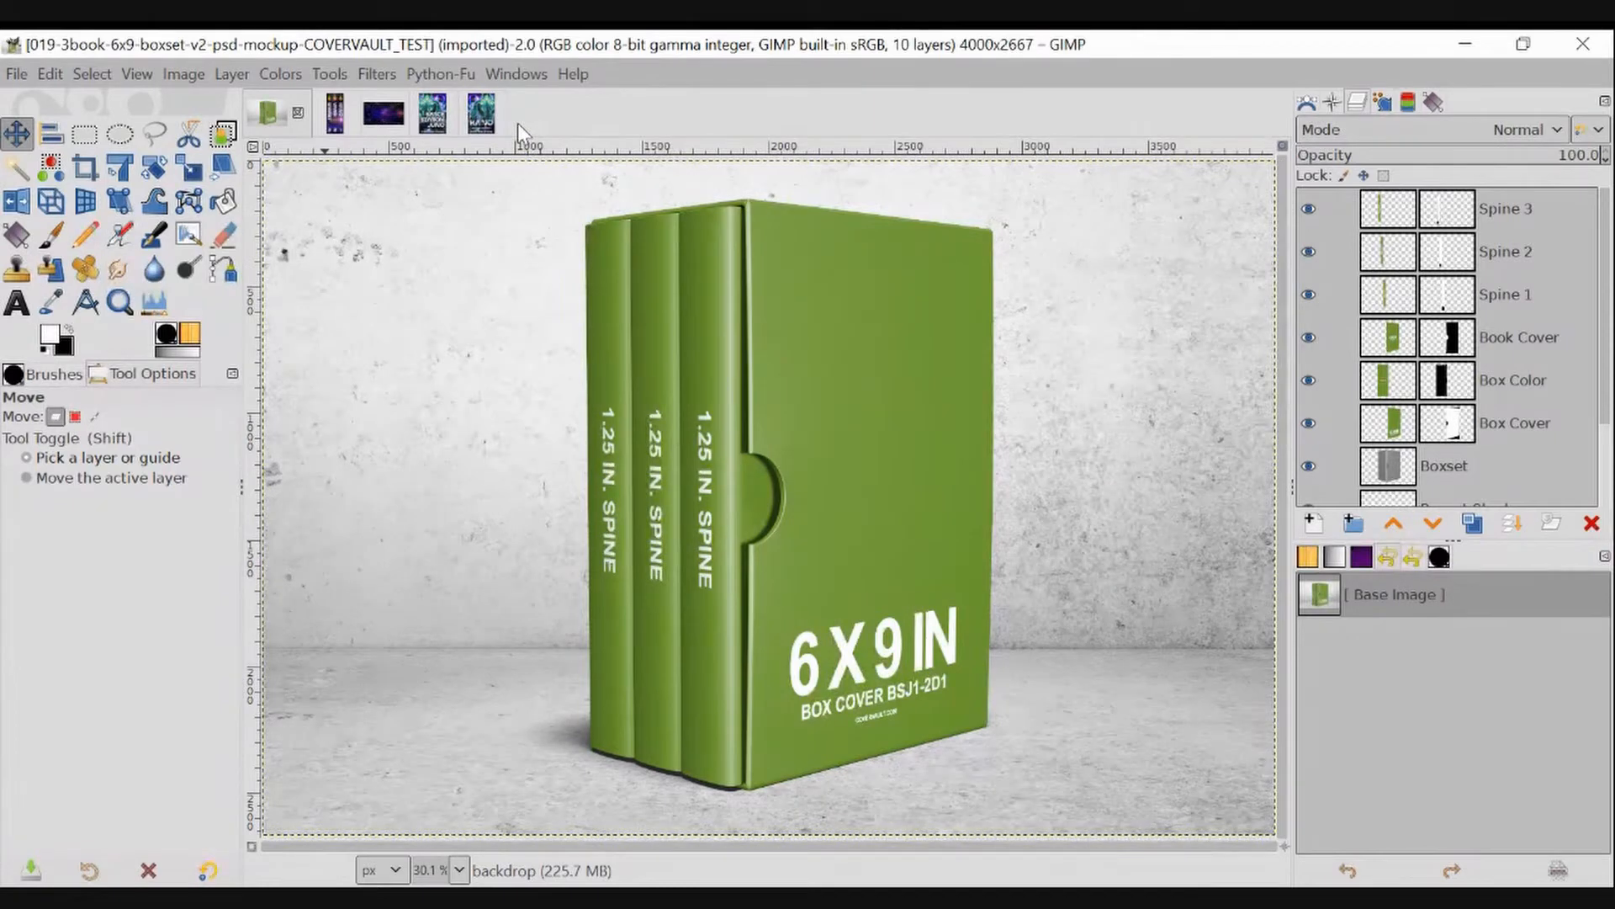
pyautogui.click(532, 72)
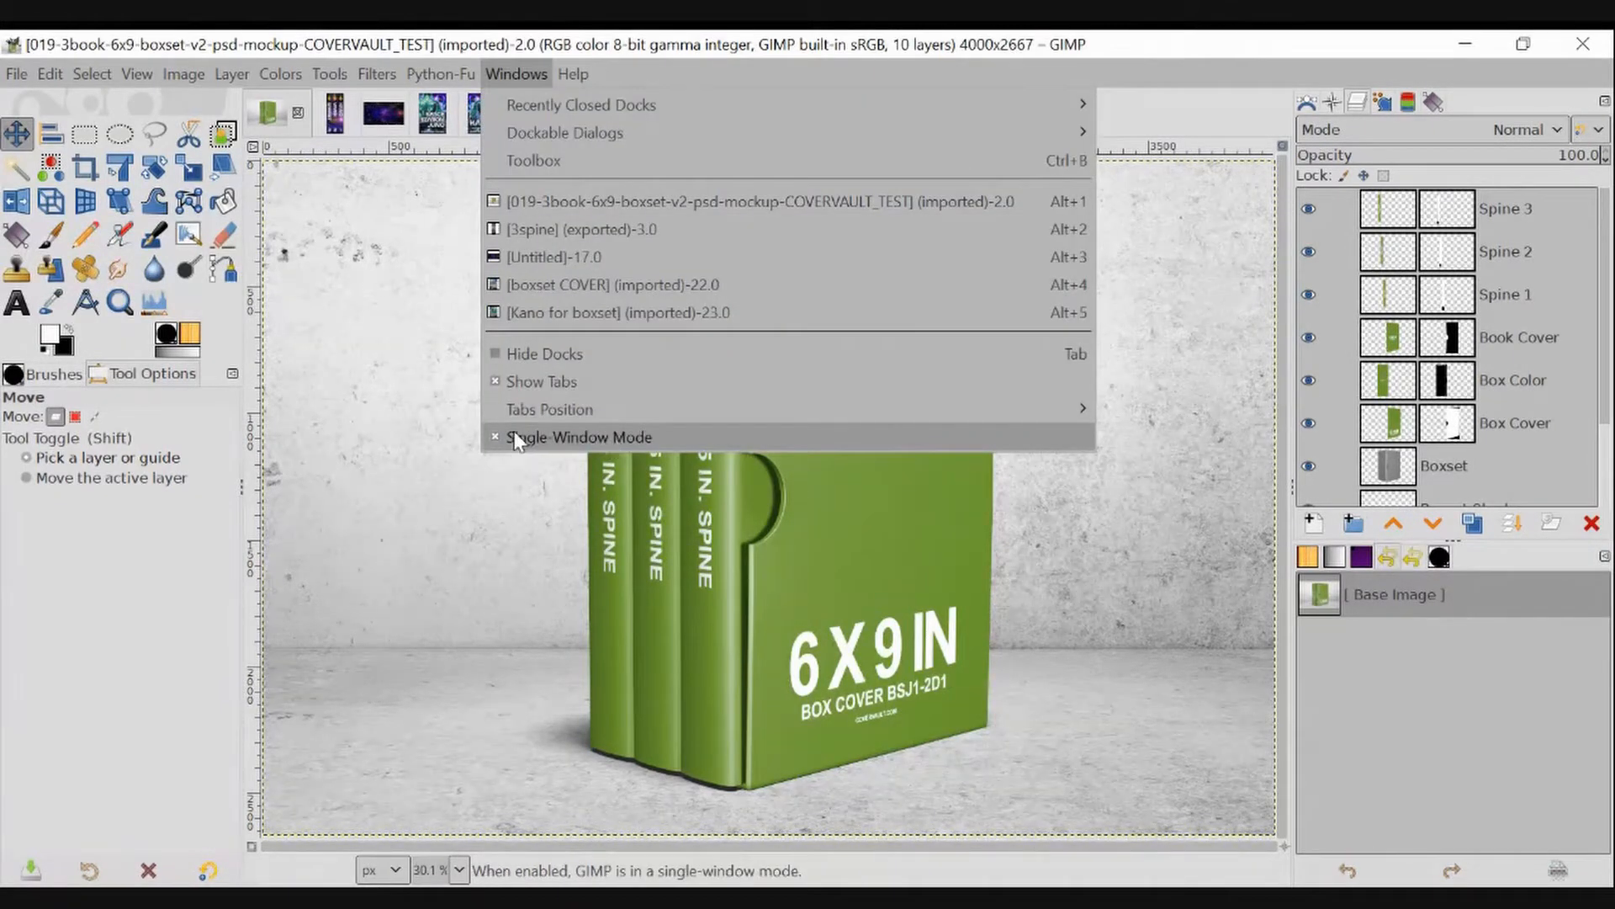
pyautogui.click(528, 76)
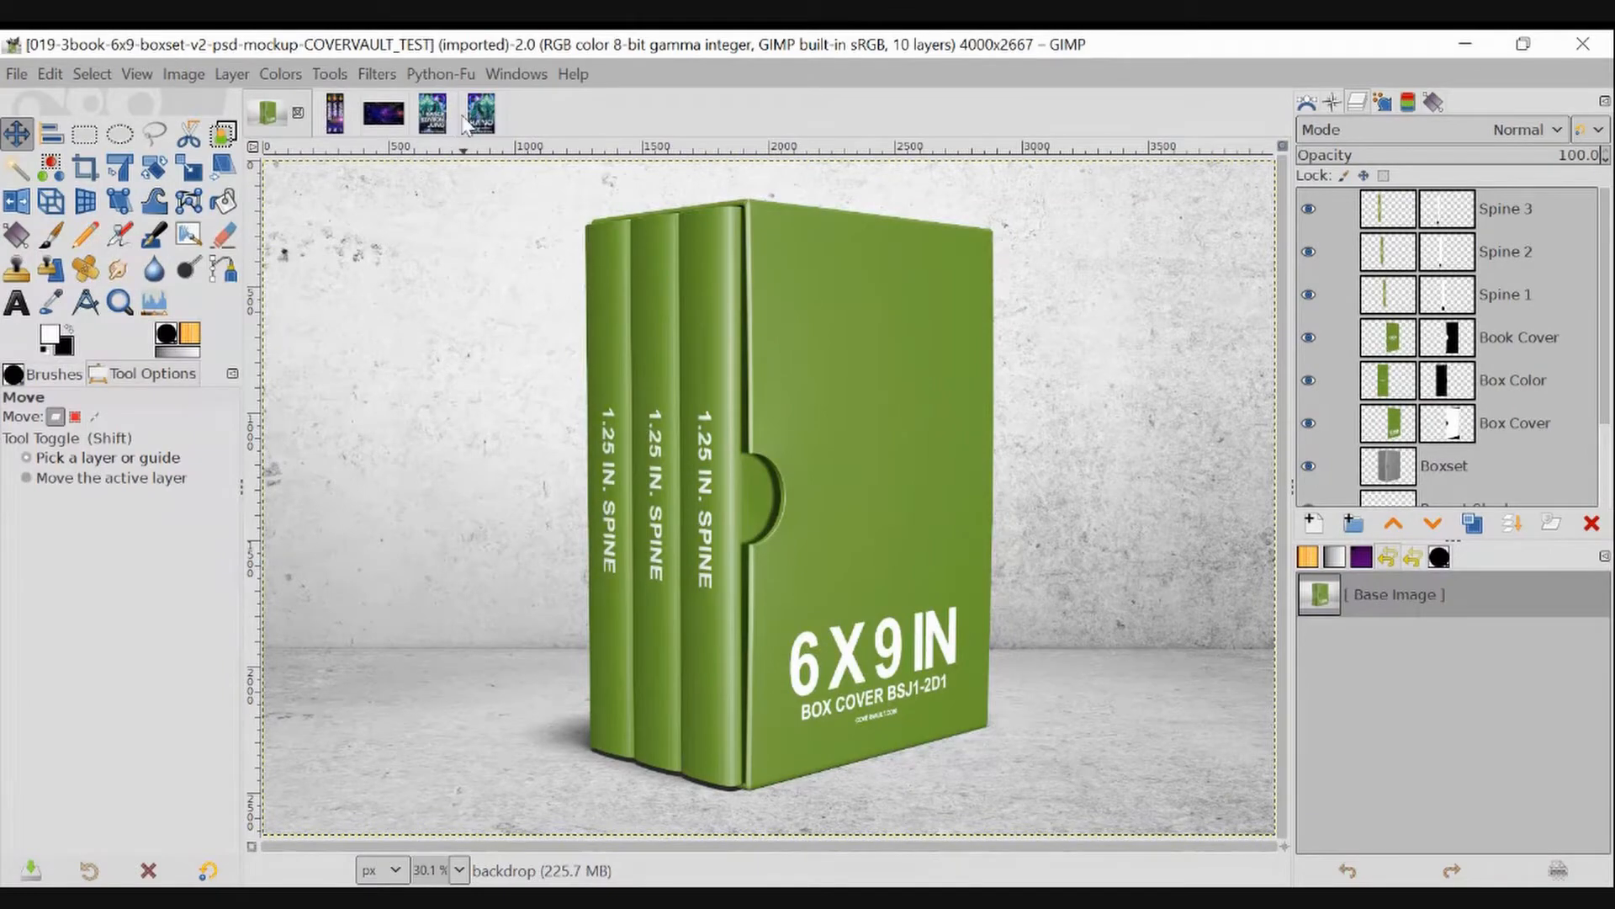
# Review the open artwork images, including the box set cover, Kano cover, starfield and three-spine design, and return to the mockup.
pyautogui.click(433, 118)
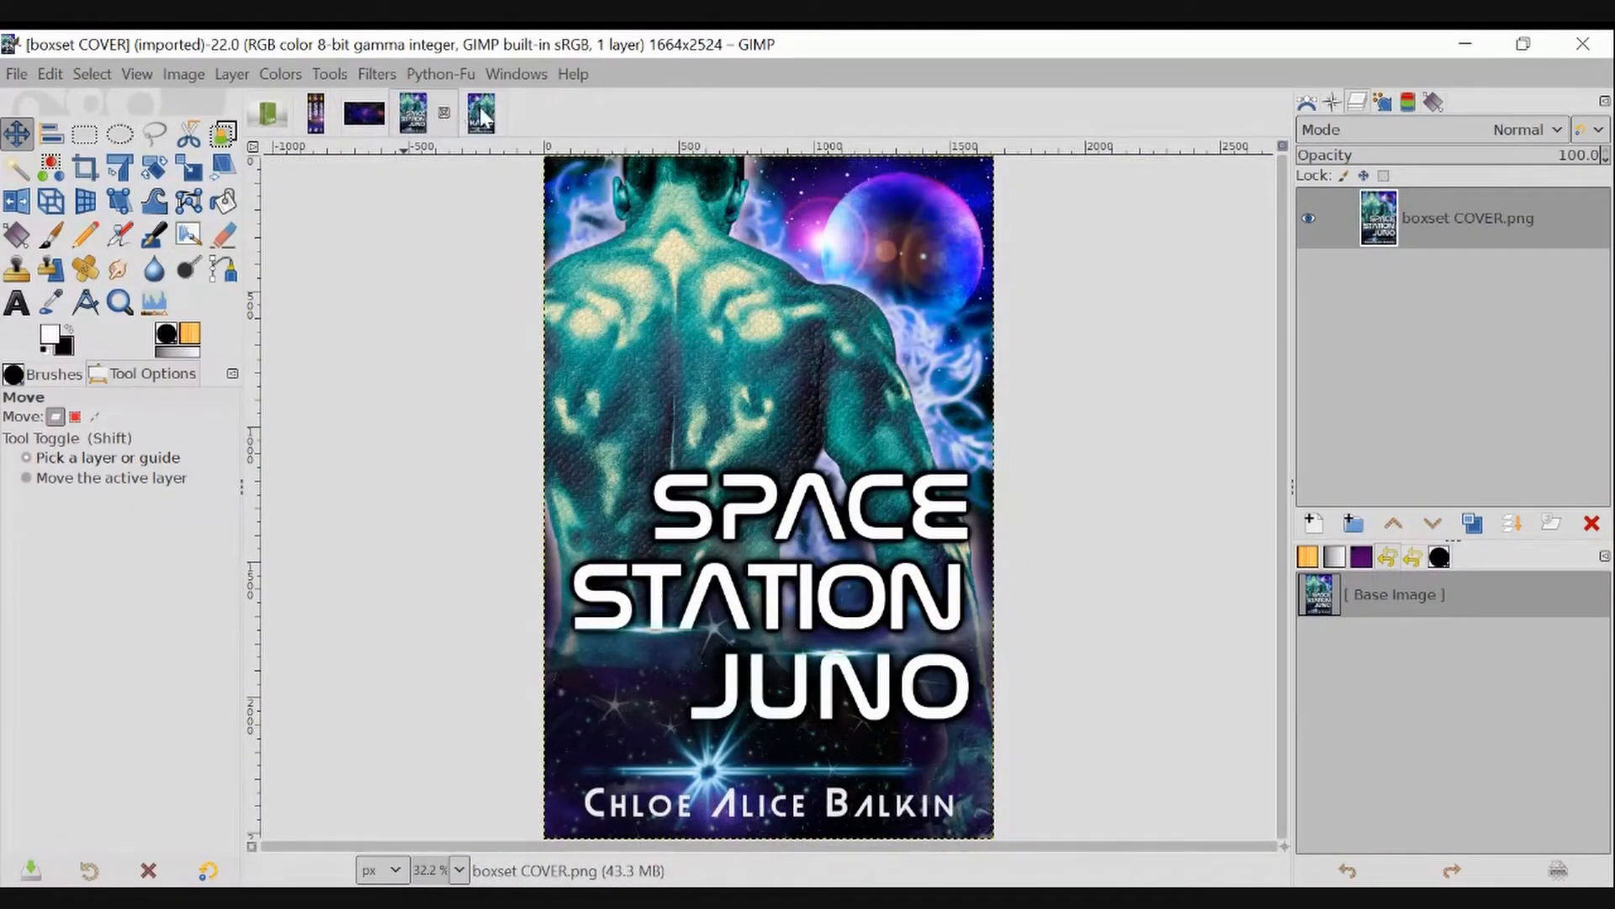
pyautogui.click(480, 109)
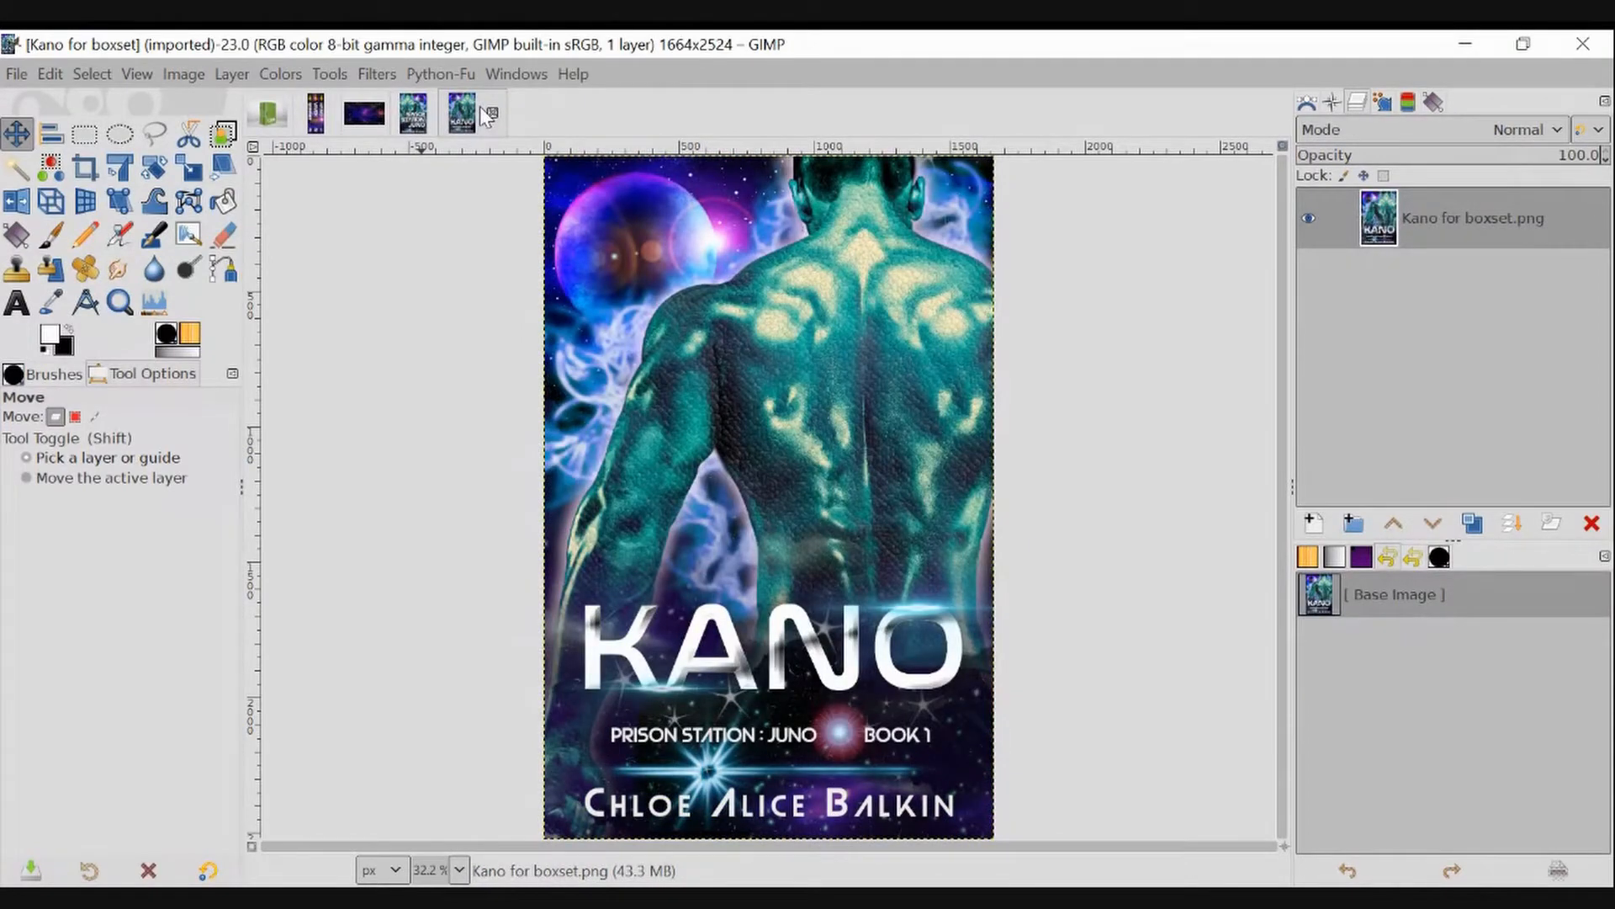
pyautogui.click(382, 125)
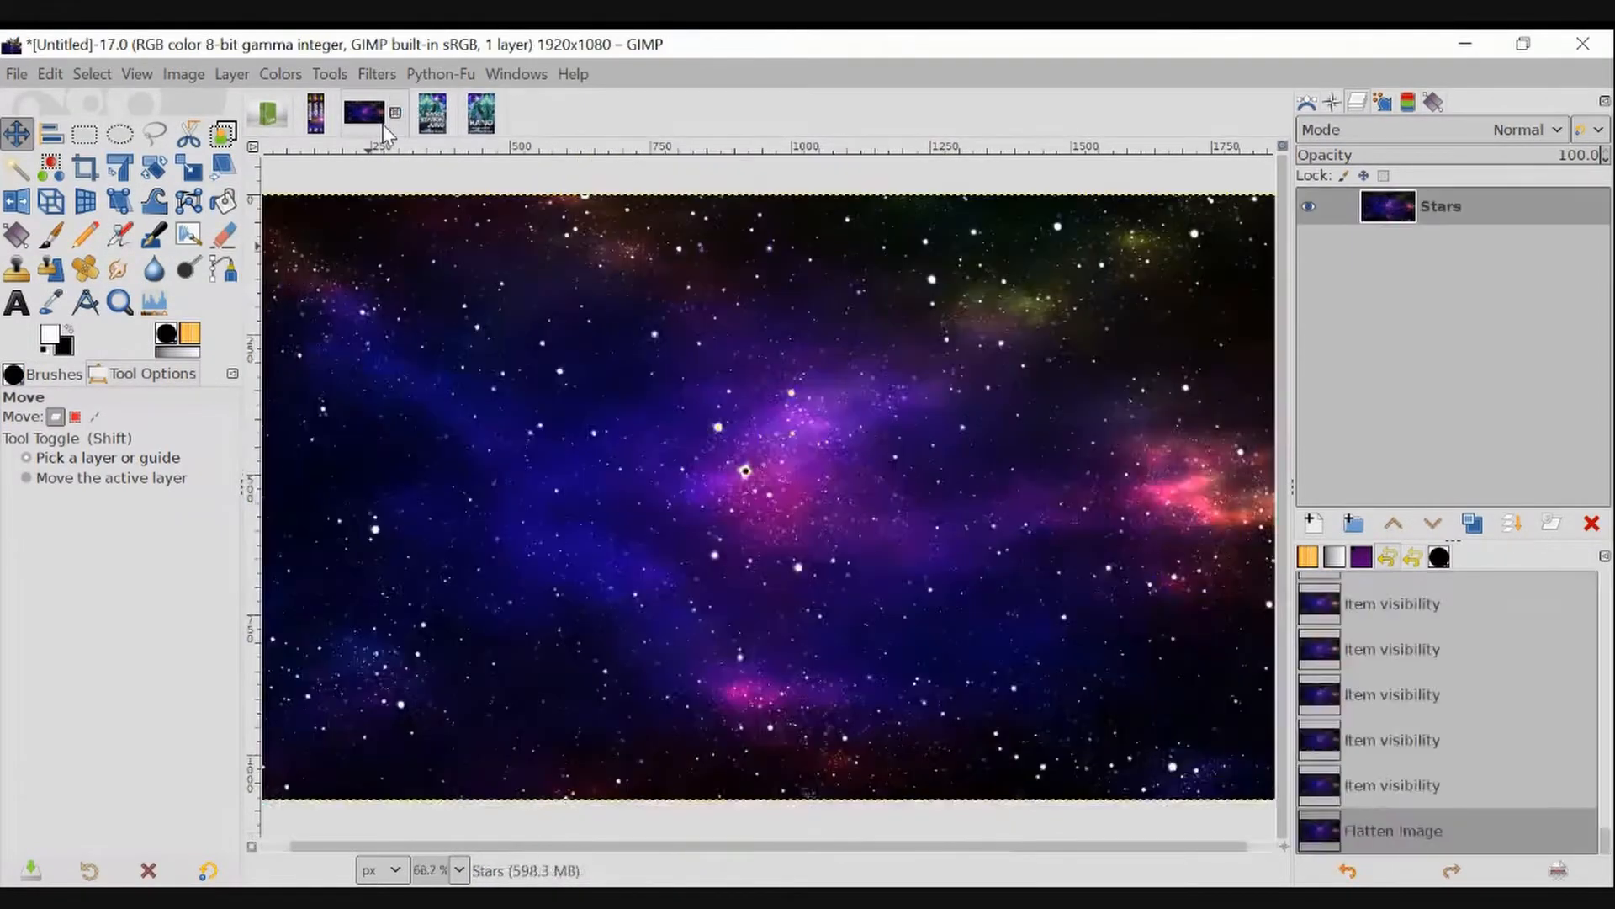
pyautogui.click(280, 114)
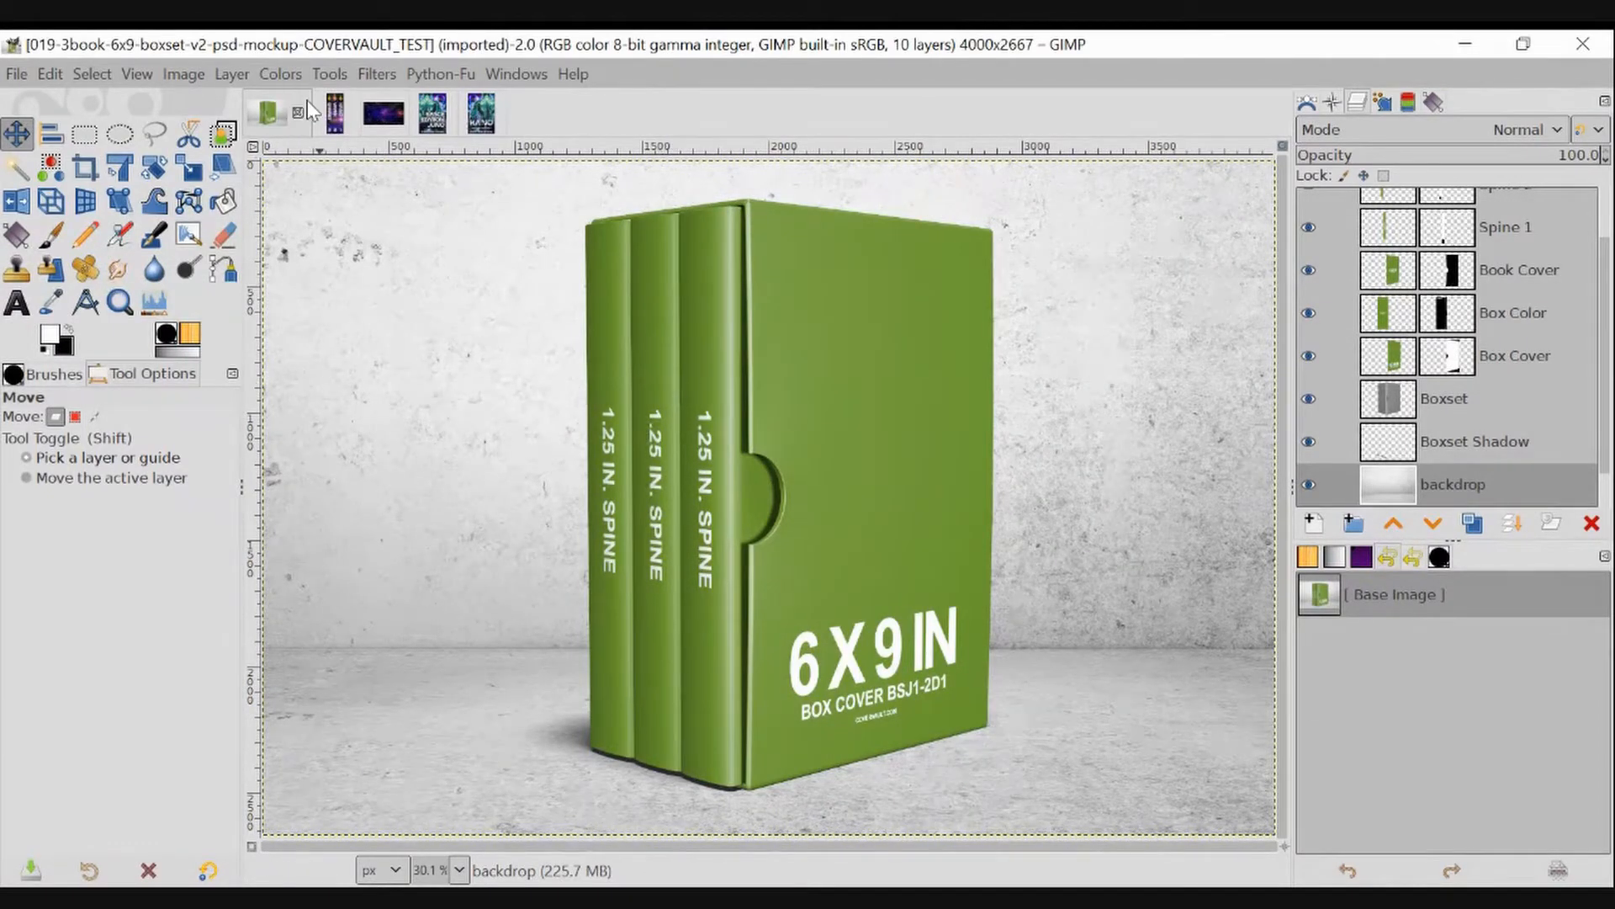
pyautogui.click(343, 115)
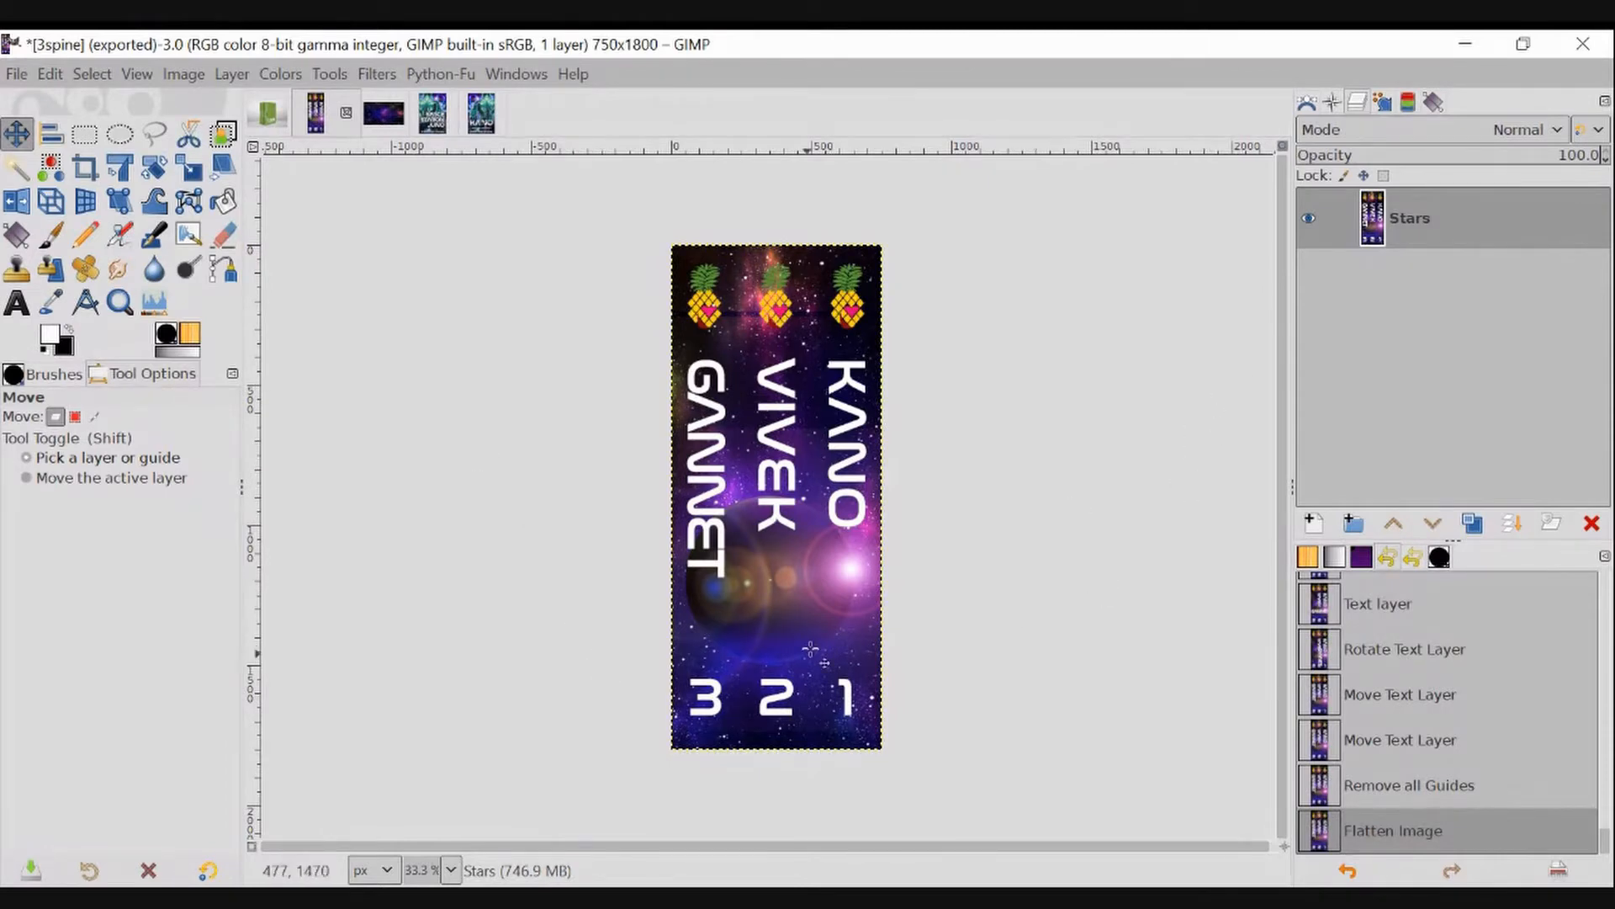
pyautogui.click(270, 114)
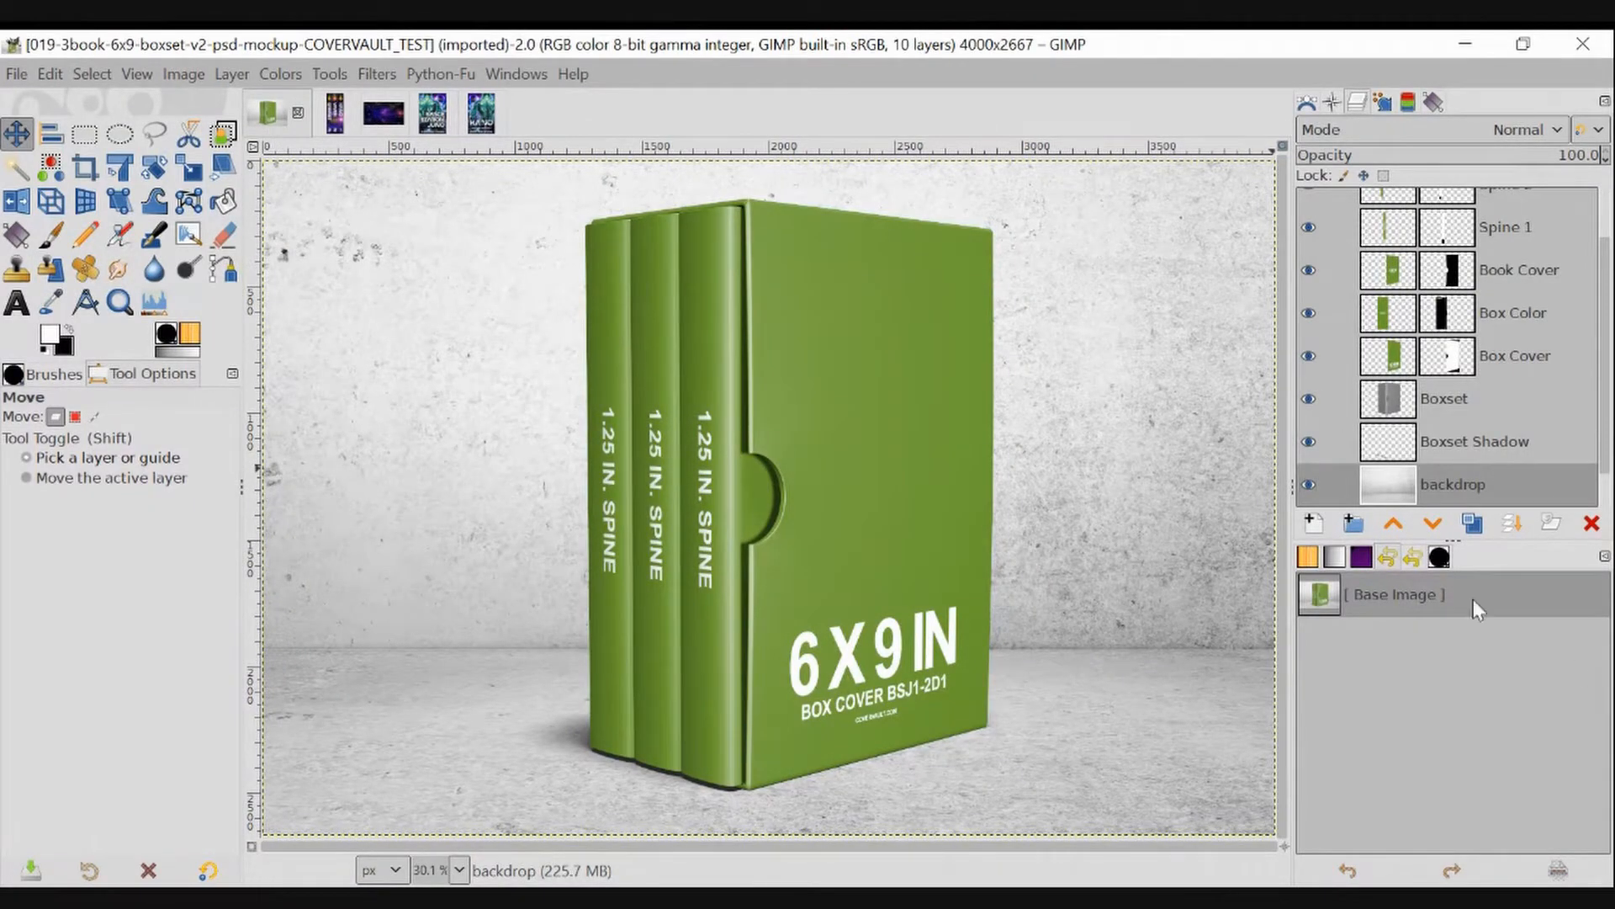
# Hide the mockup's backdrop layer and make the Box Cover layer active.
pyautogui.click(1309, 485)
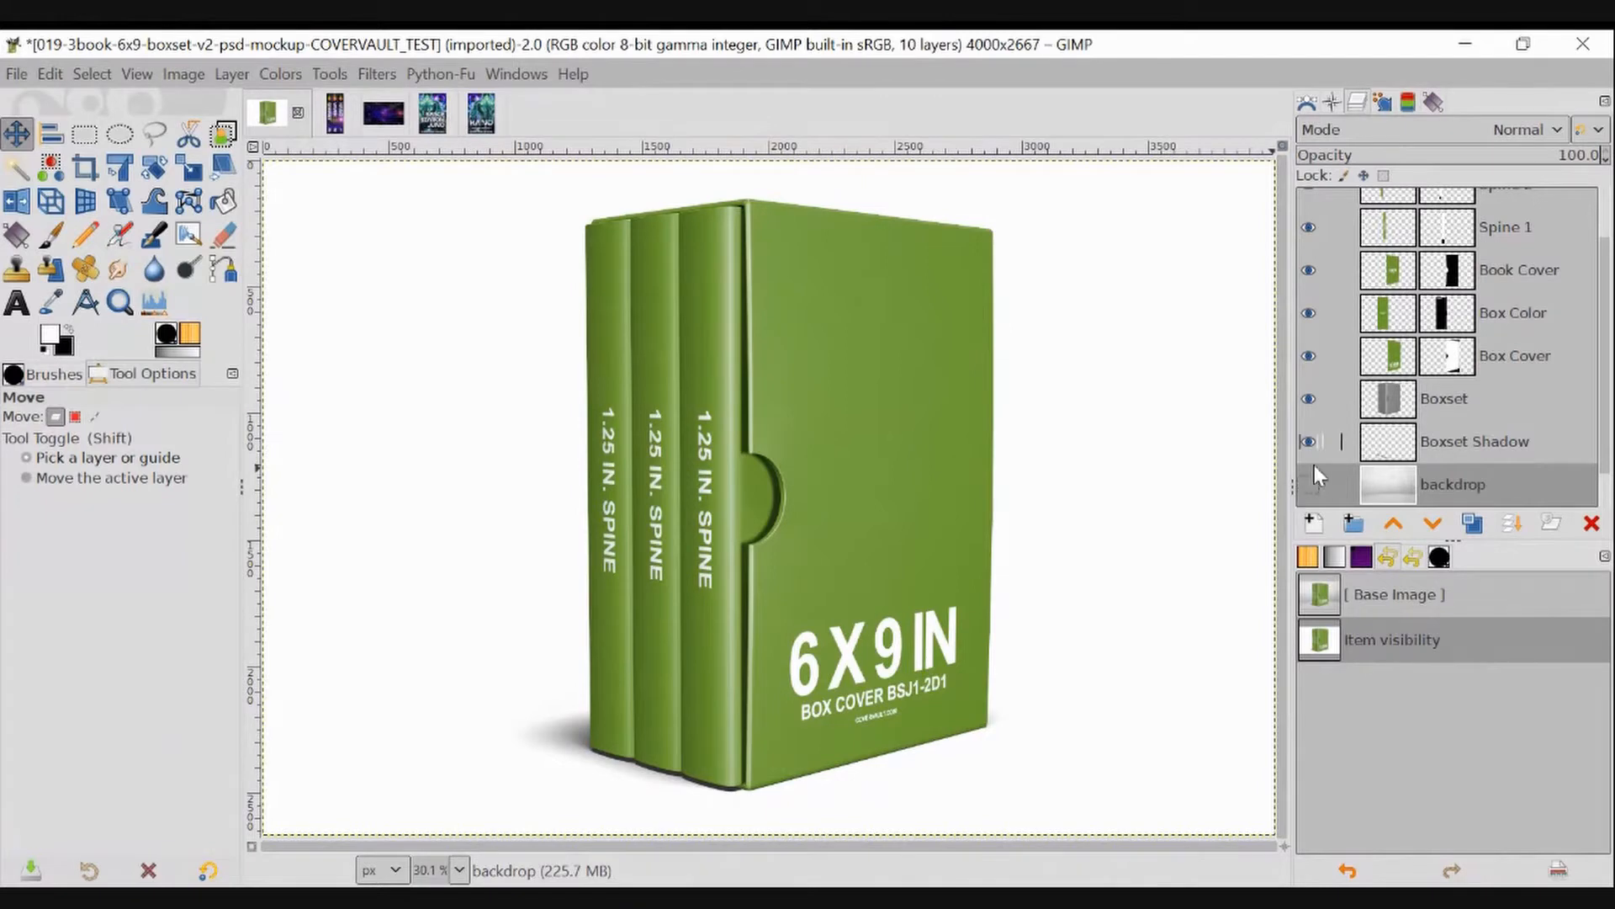
pyautogui.click(1393, 357)
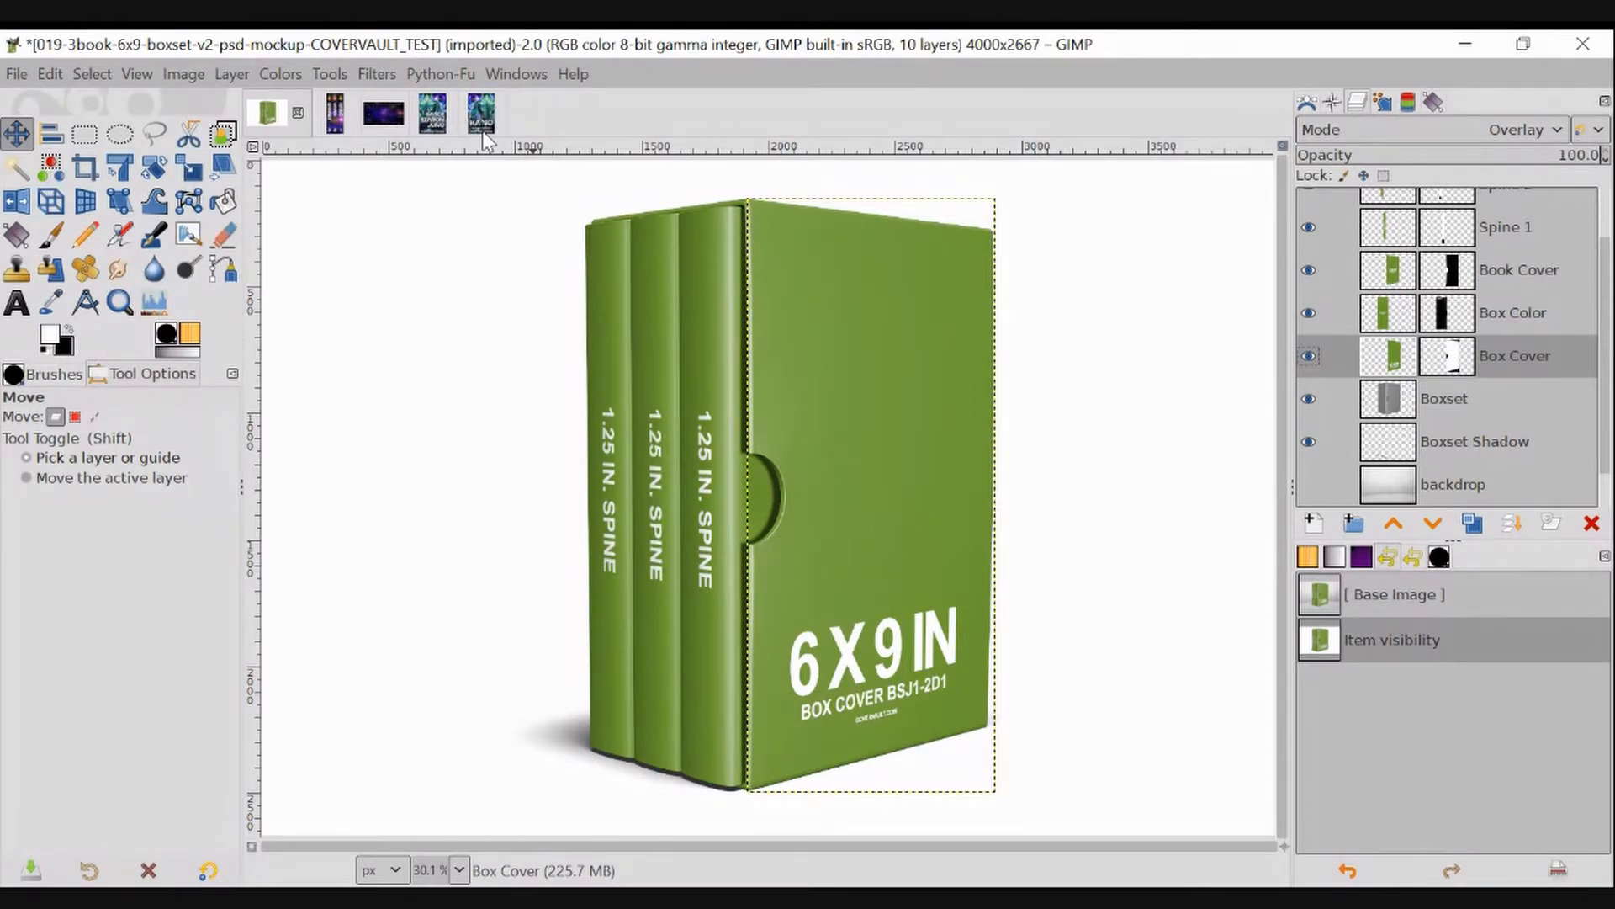
# Copy the entire boxset COVER image and paste it over the Box Cover layer in the mockup.
pyautogui.click(433, 112)
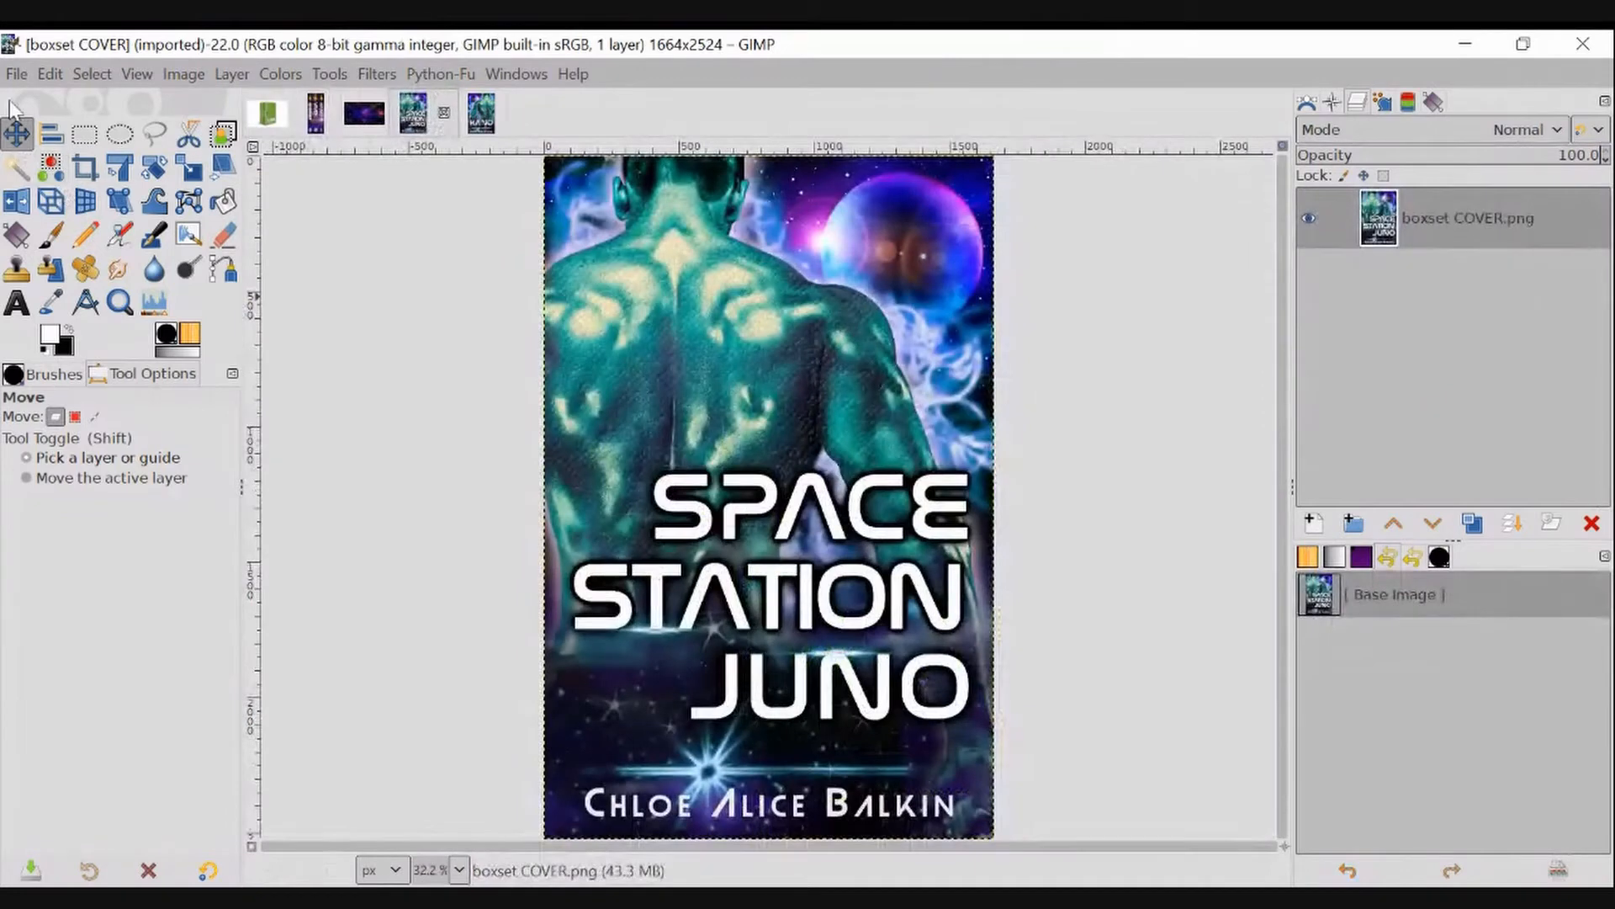
pyautogui.click(86, 74)
pyautogui.click(94, 105)
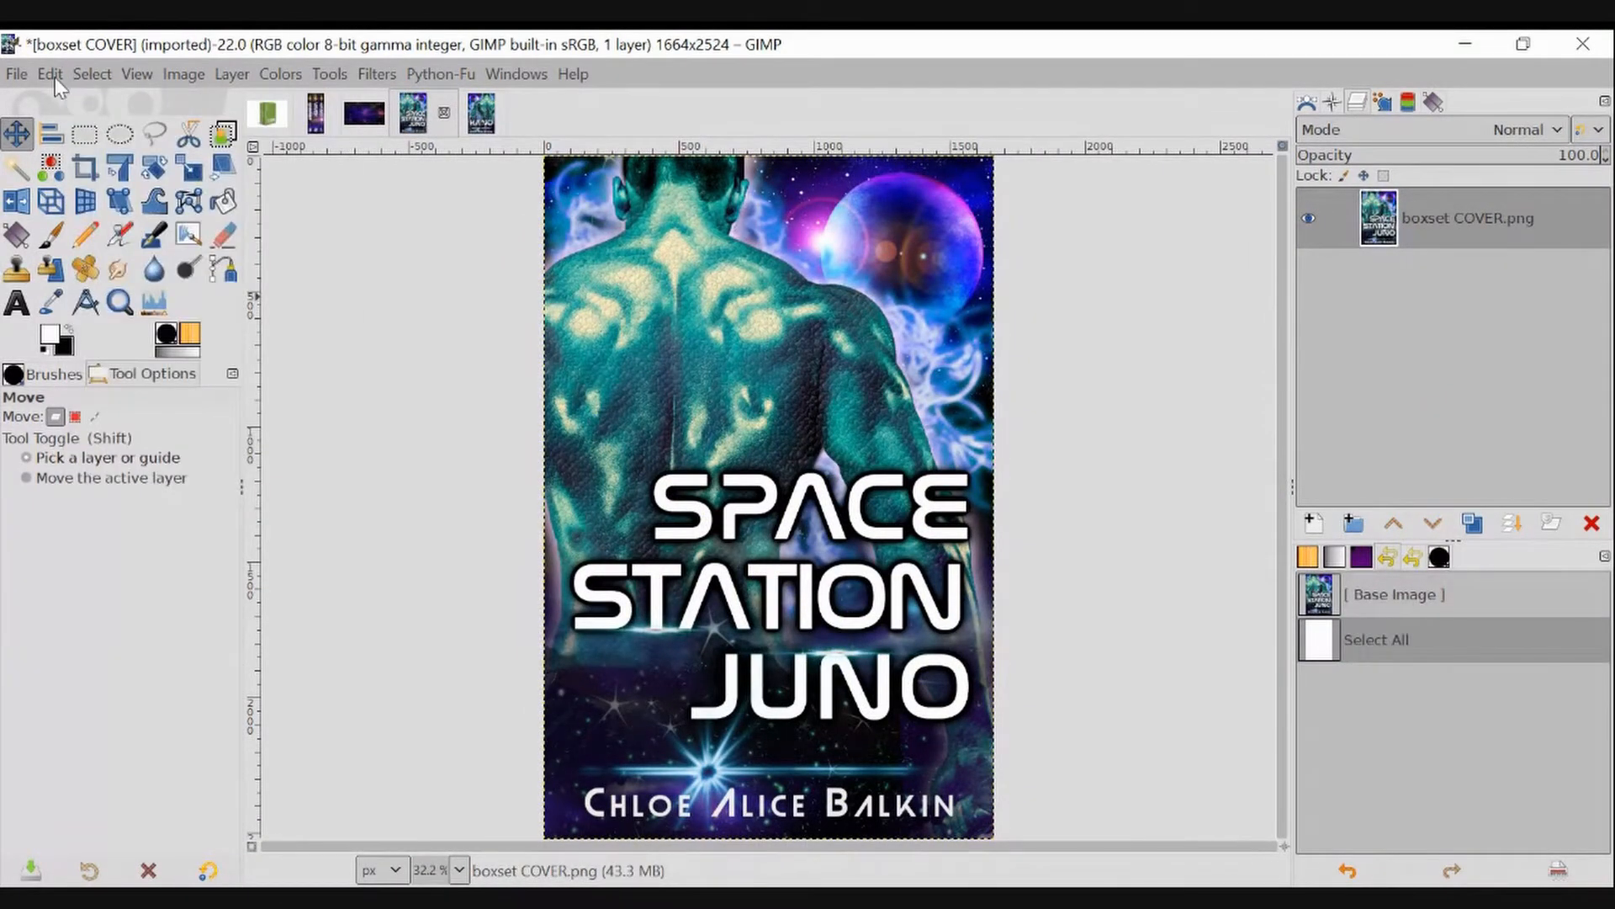
pyautogui.click(52, 74)
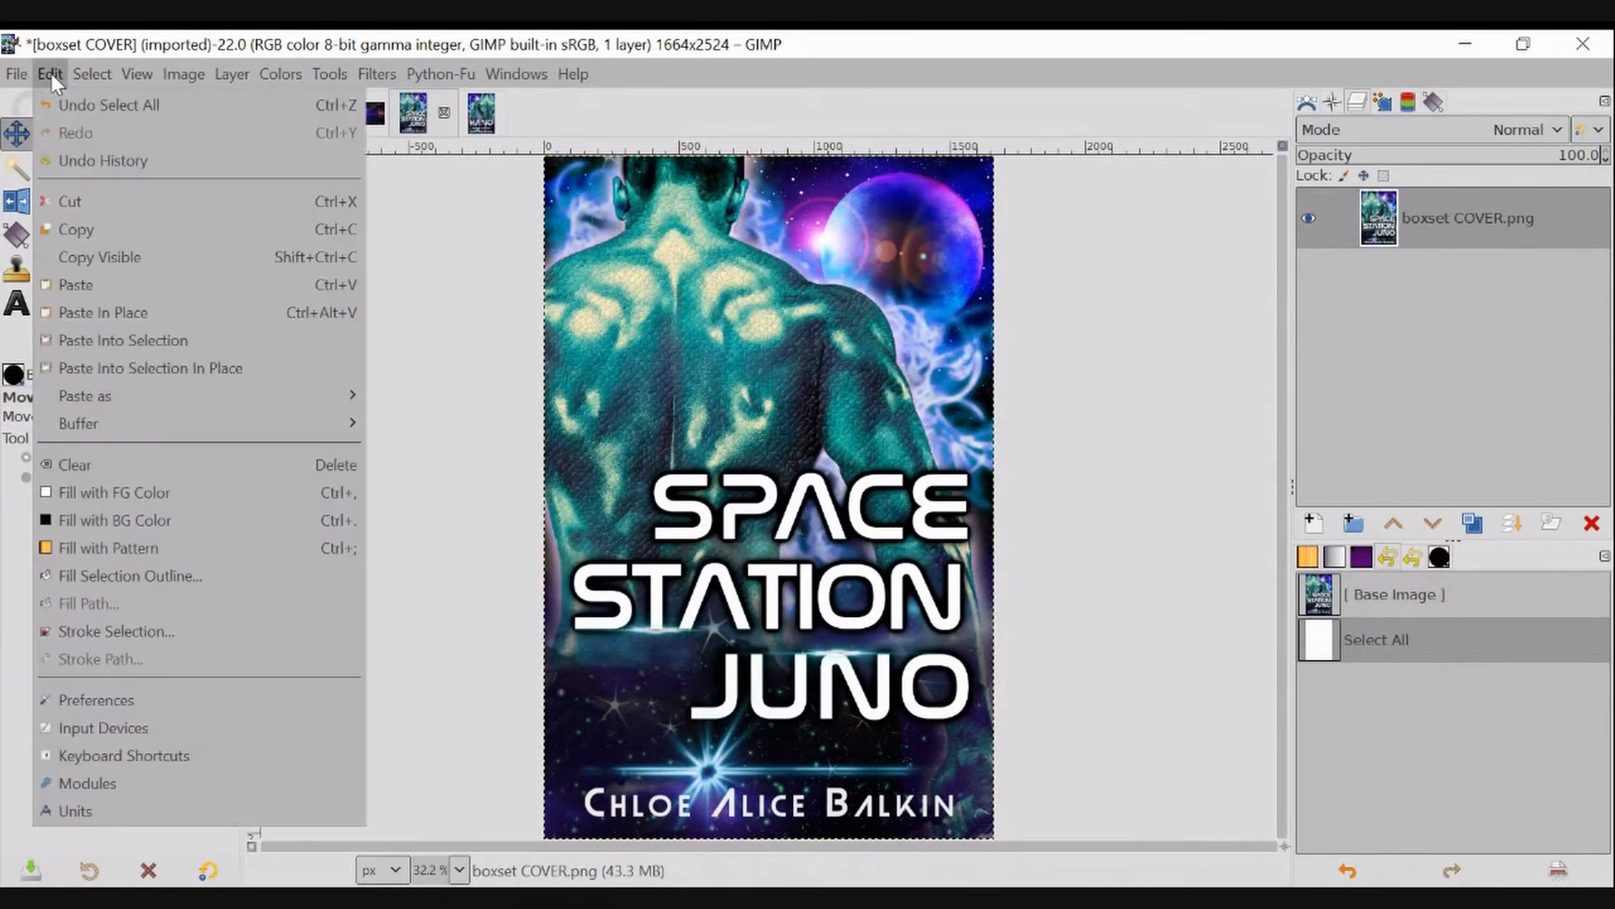
pyautogui.click(93, 228)
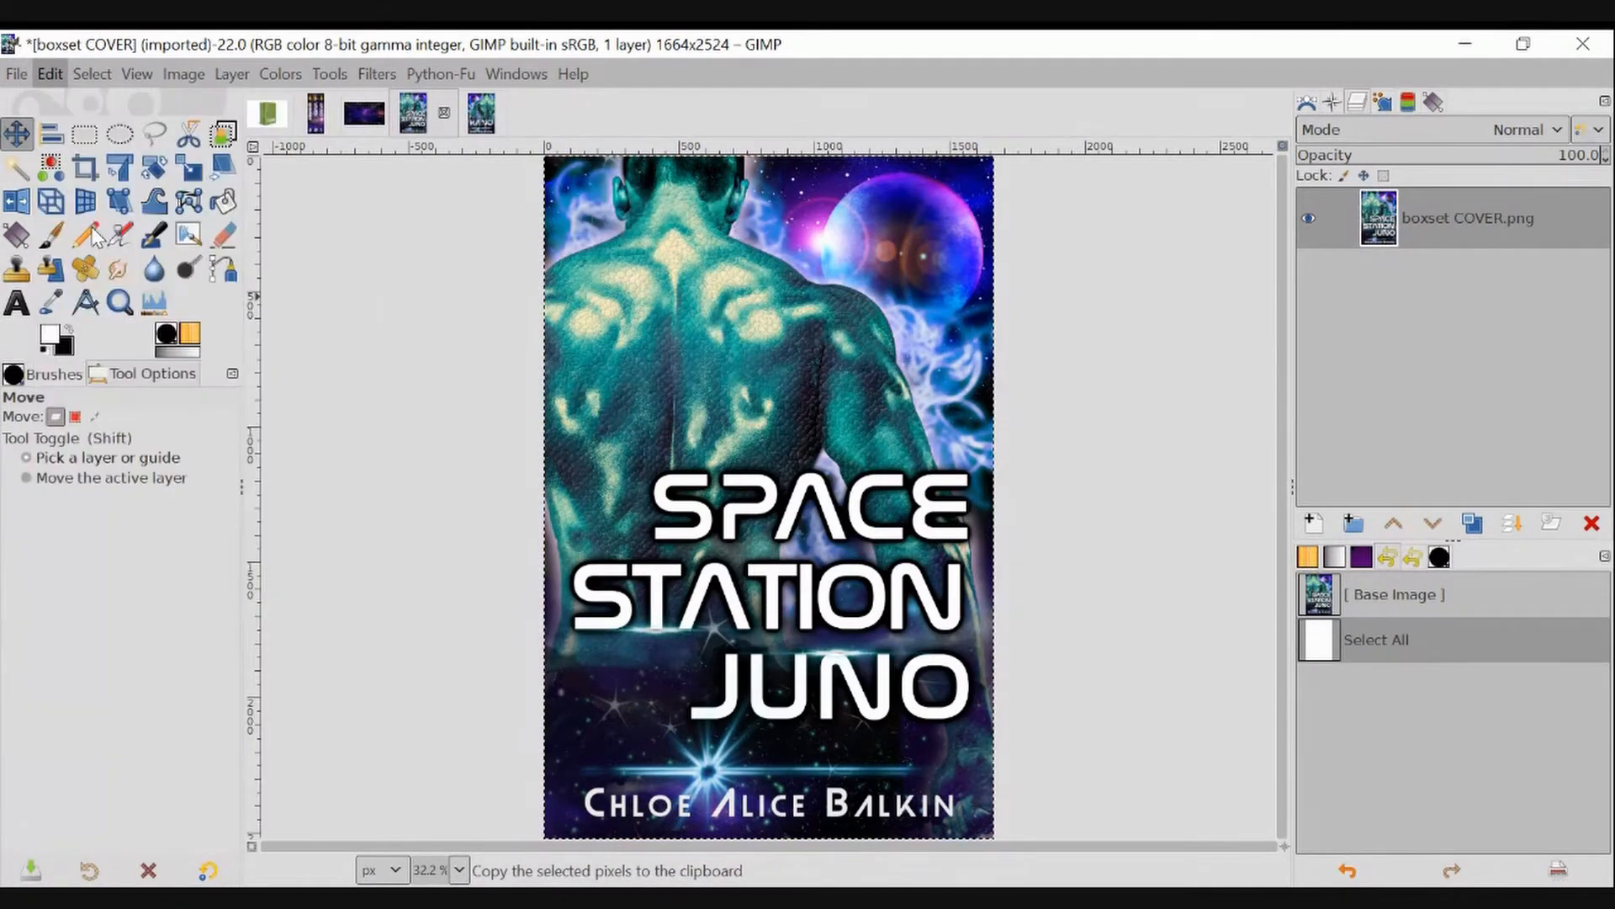
pyautogui.click(265, 116)
pyautogui.click(52, 74)
pyautogui.press('Escape')
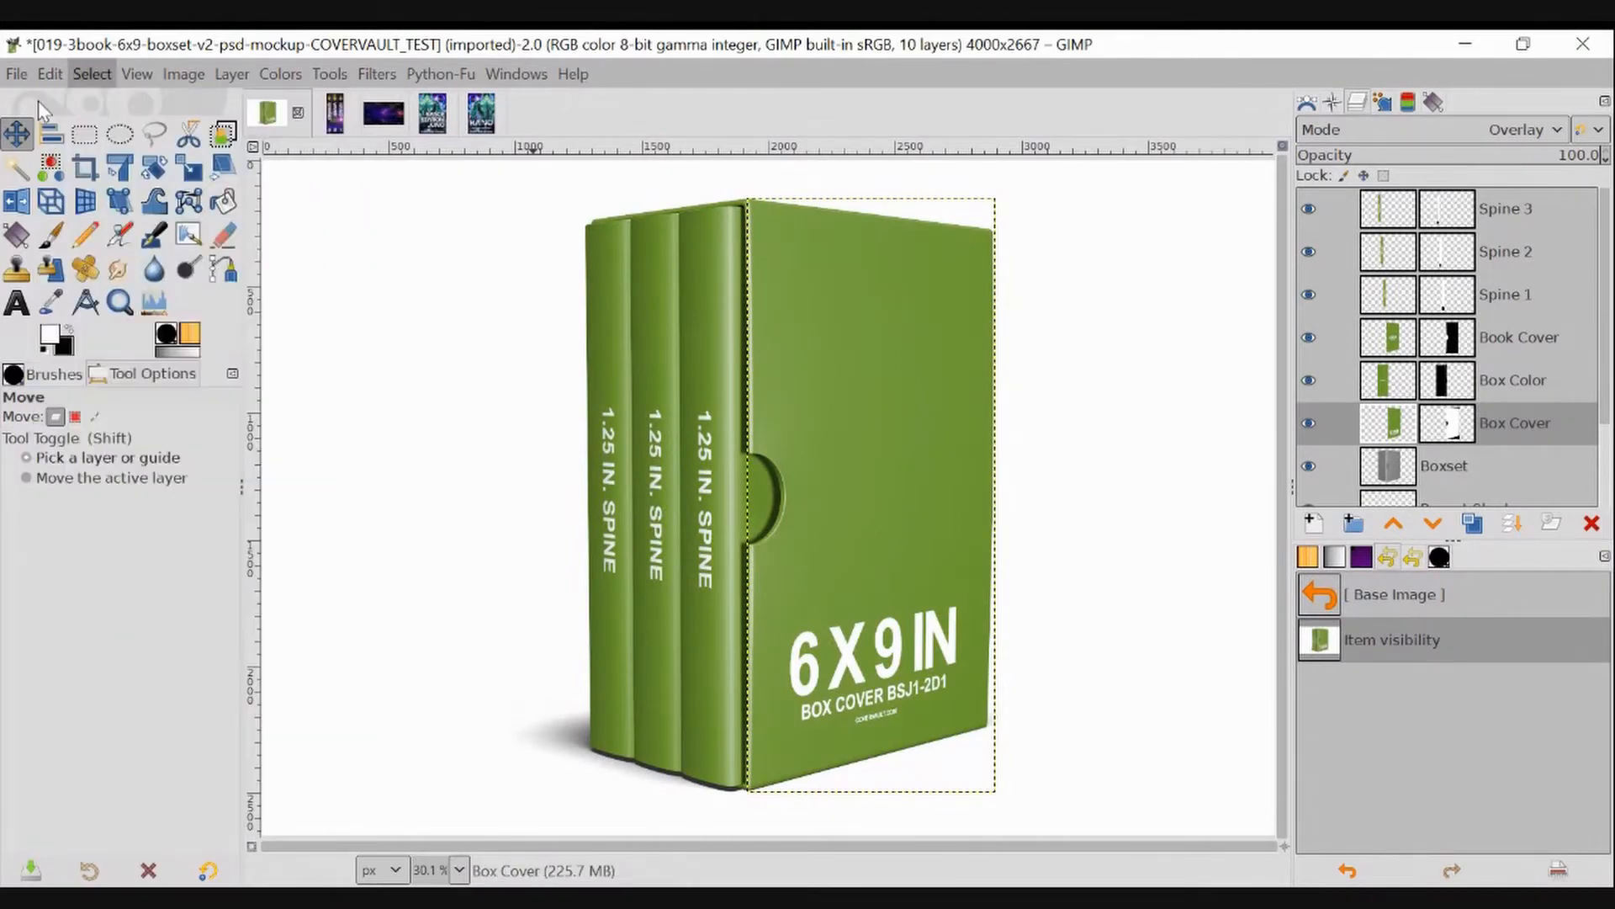
pyautogui.click(50, 74)
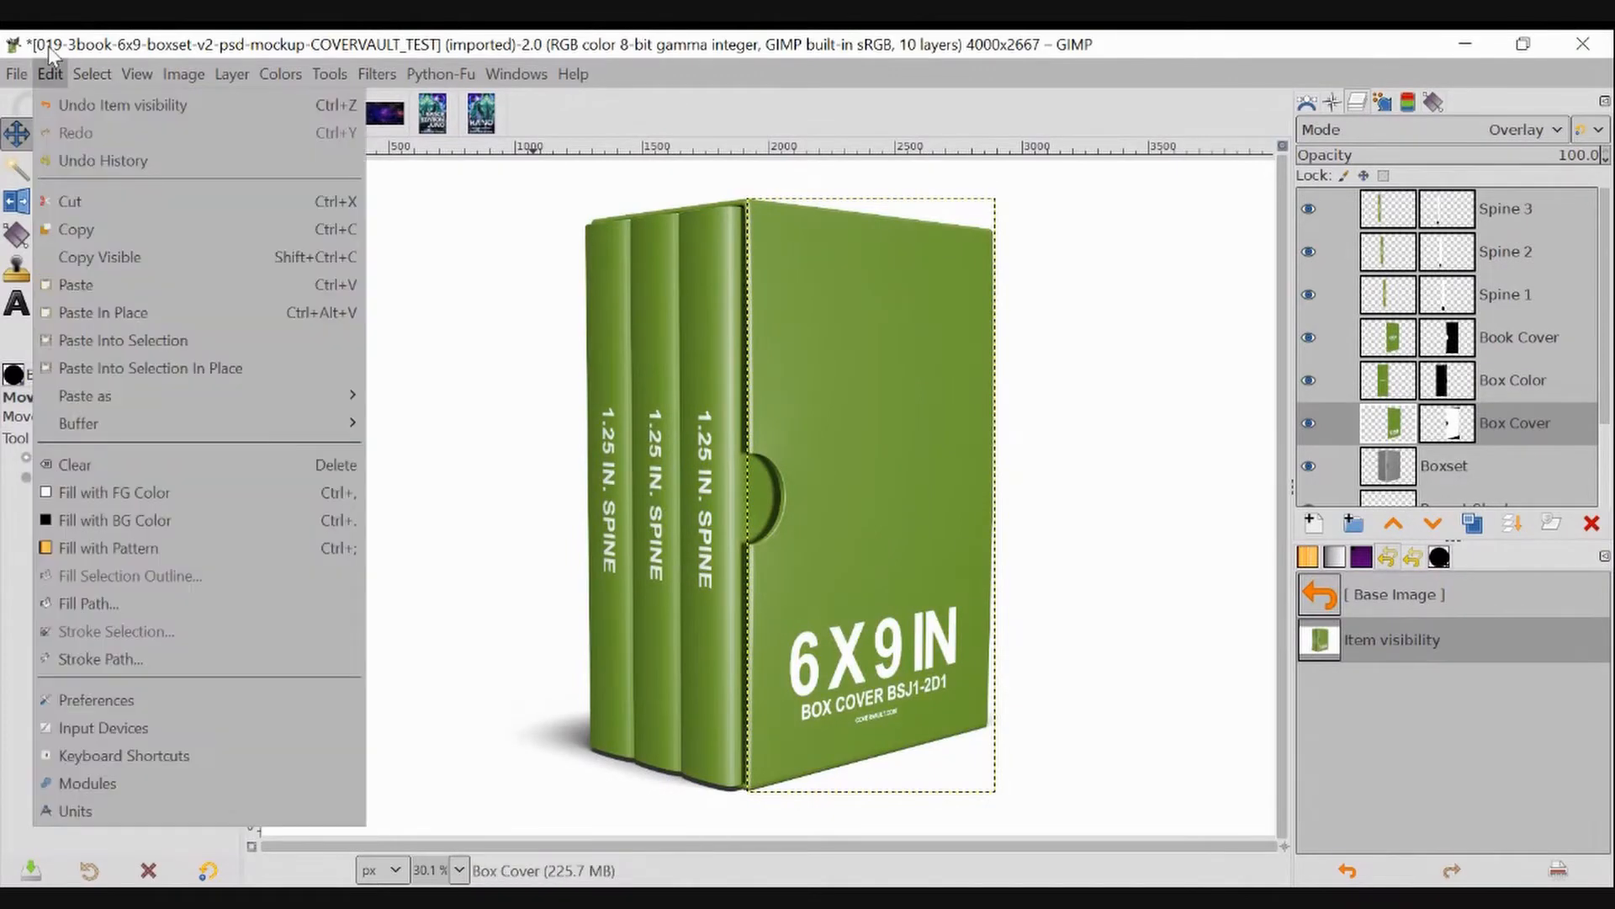
pyautogui.click(64, 290)
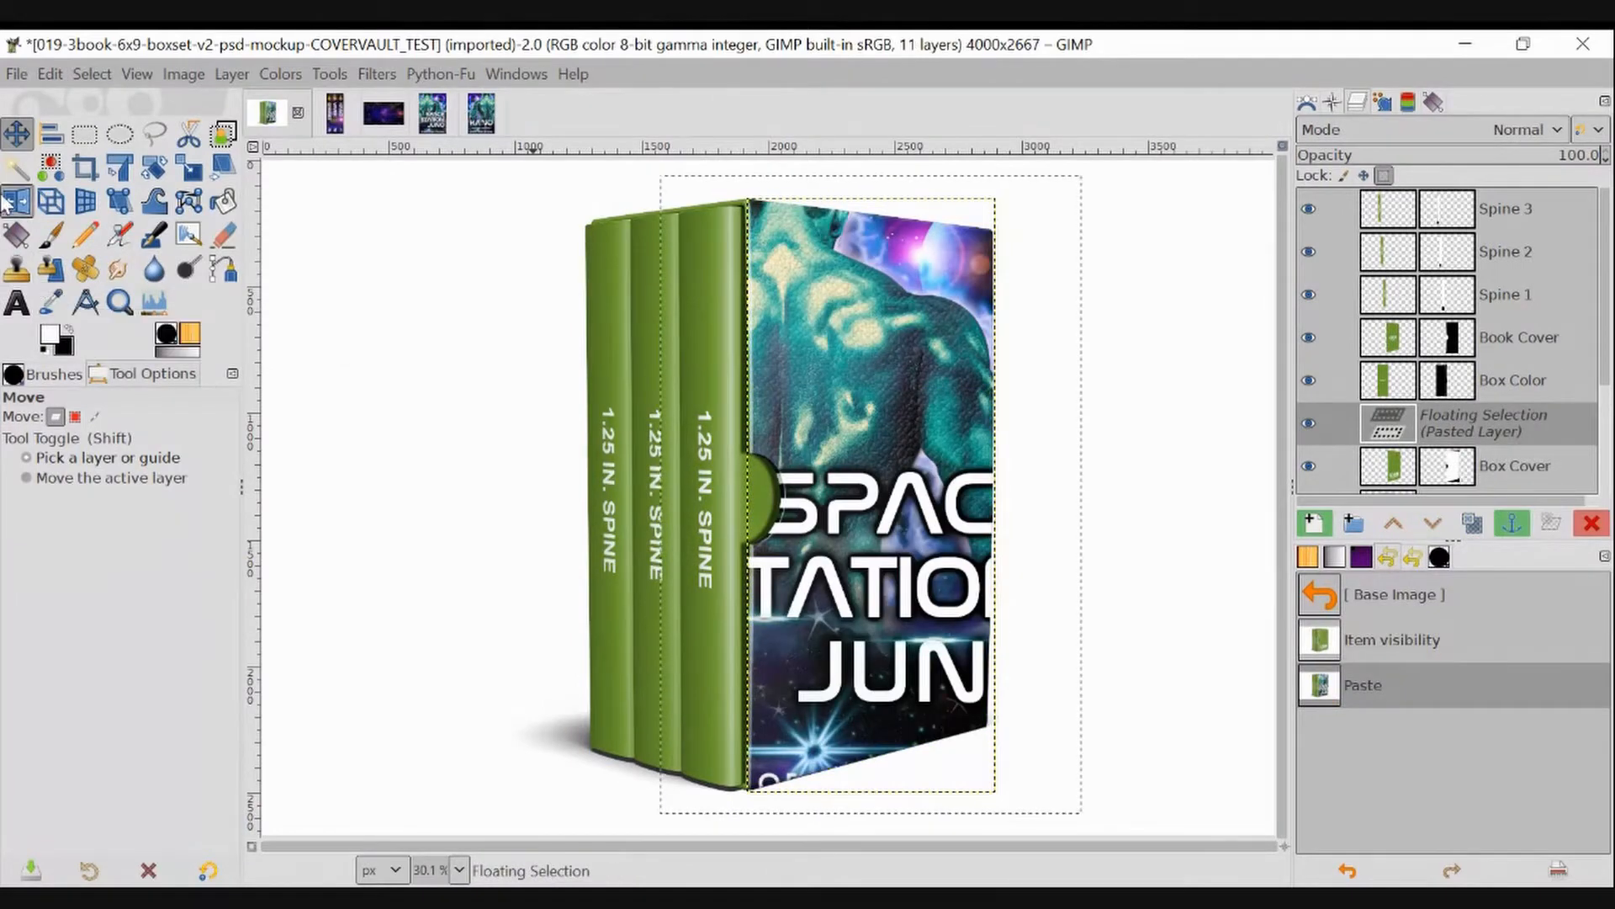
# Start a Handle Transform on the pasted cover and place a handle at each of its four corners.
pyautogui.click(120, 201)
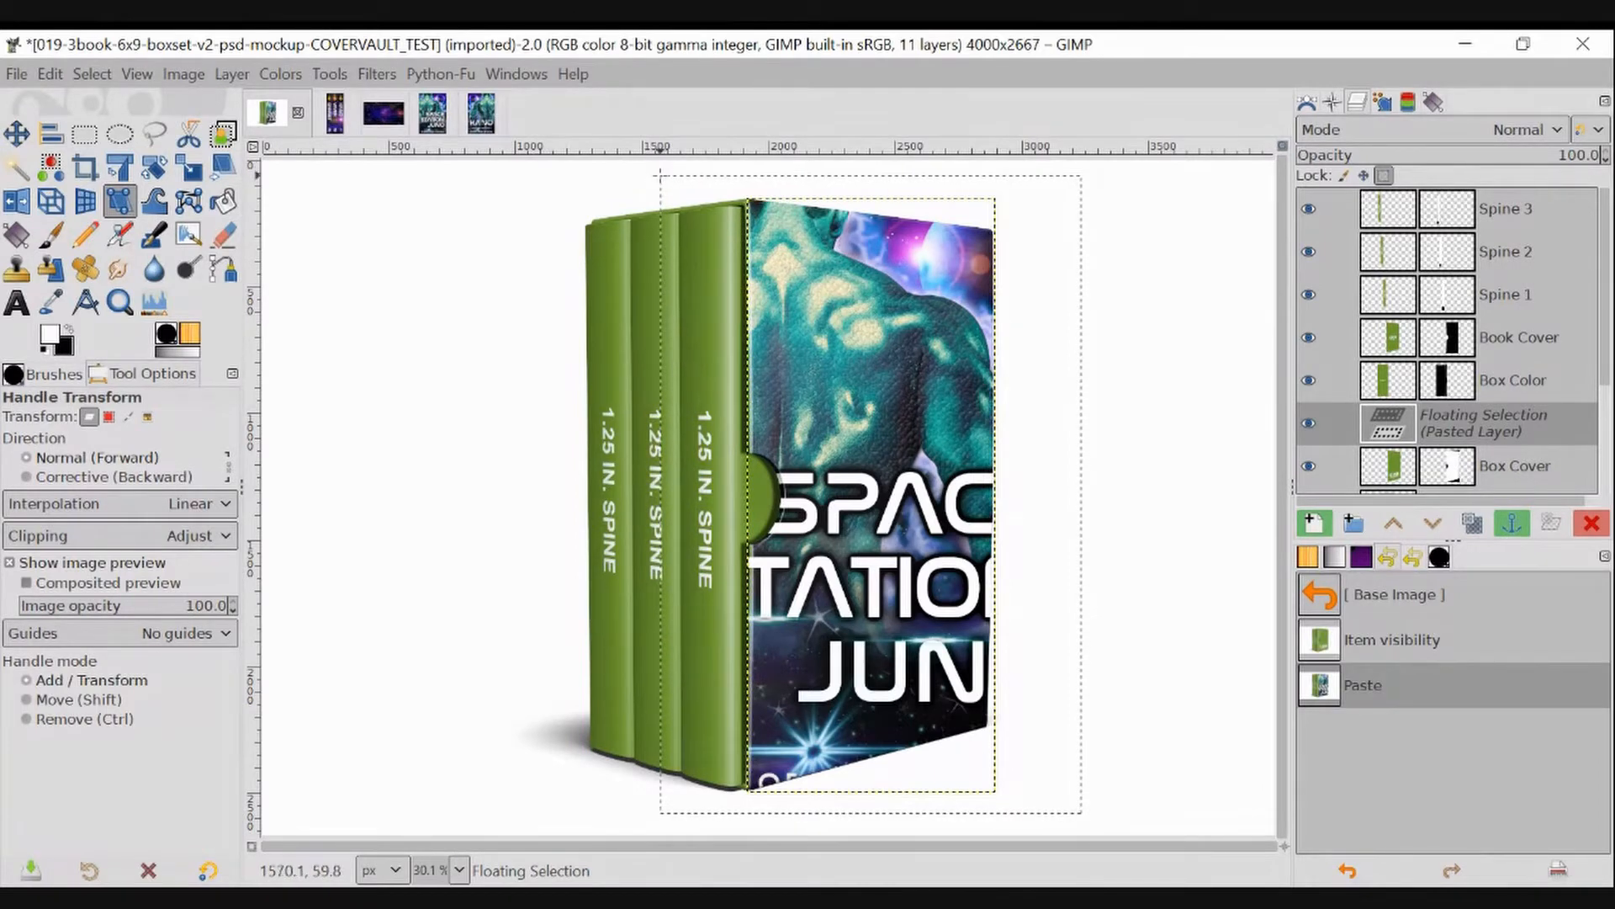
pyautogui.click(660, 176)
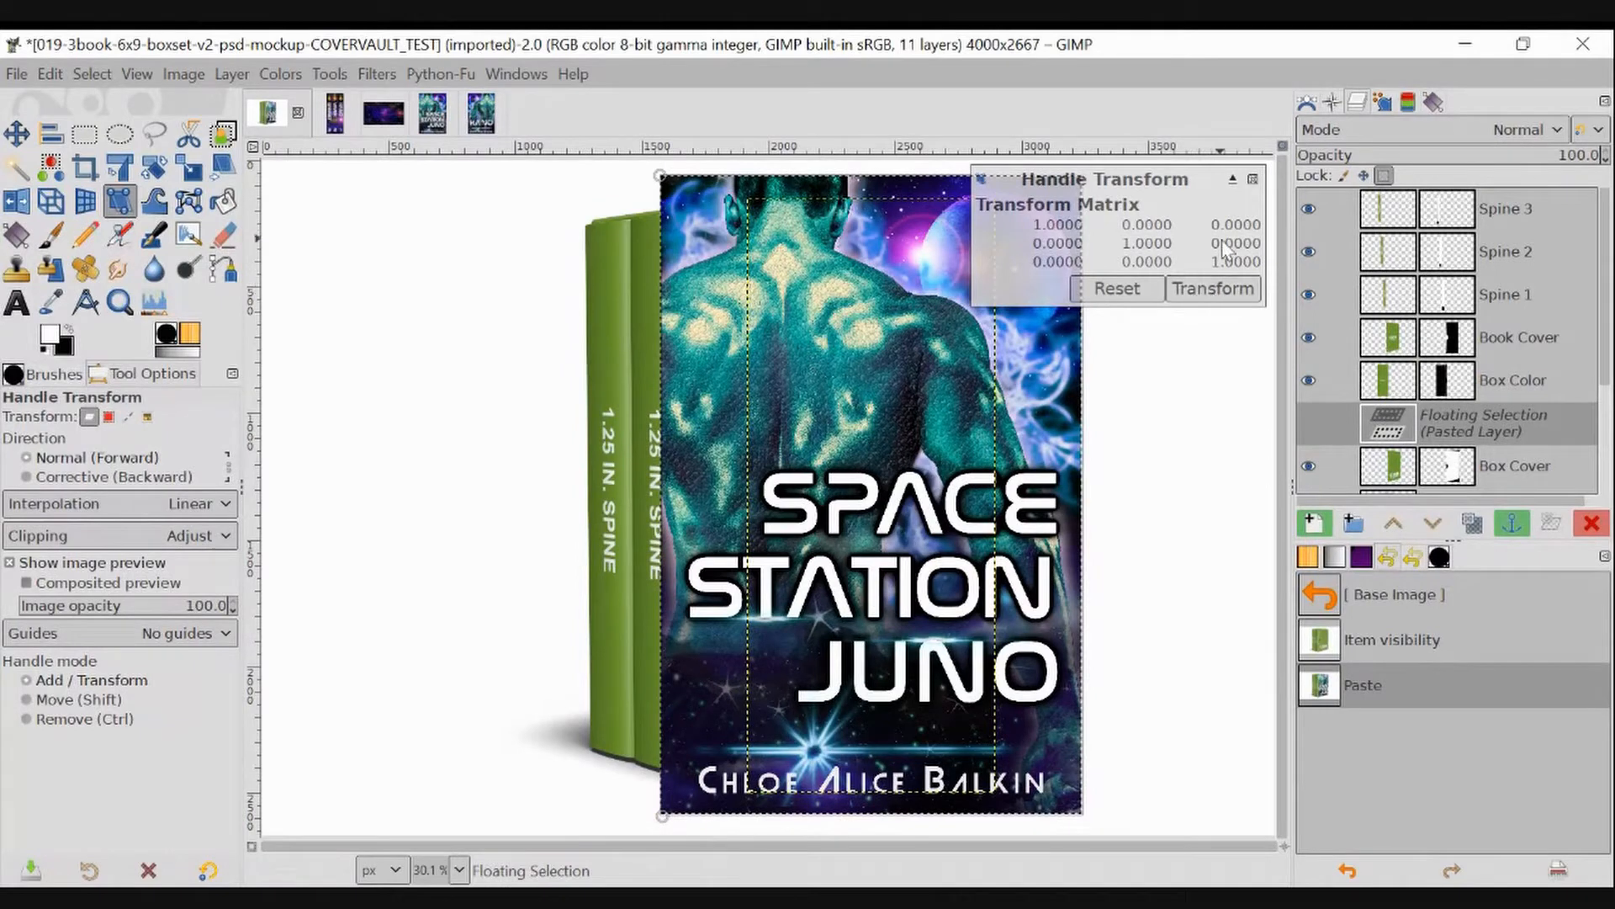
pyautogui.click(1252, 180)
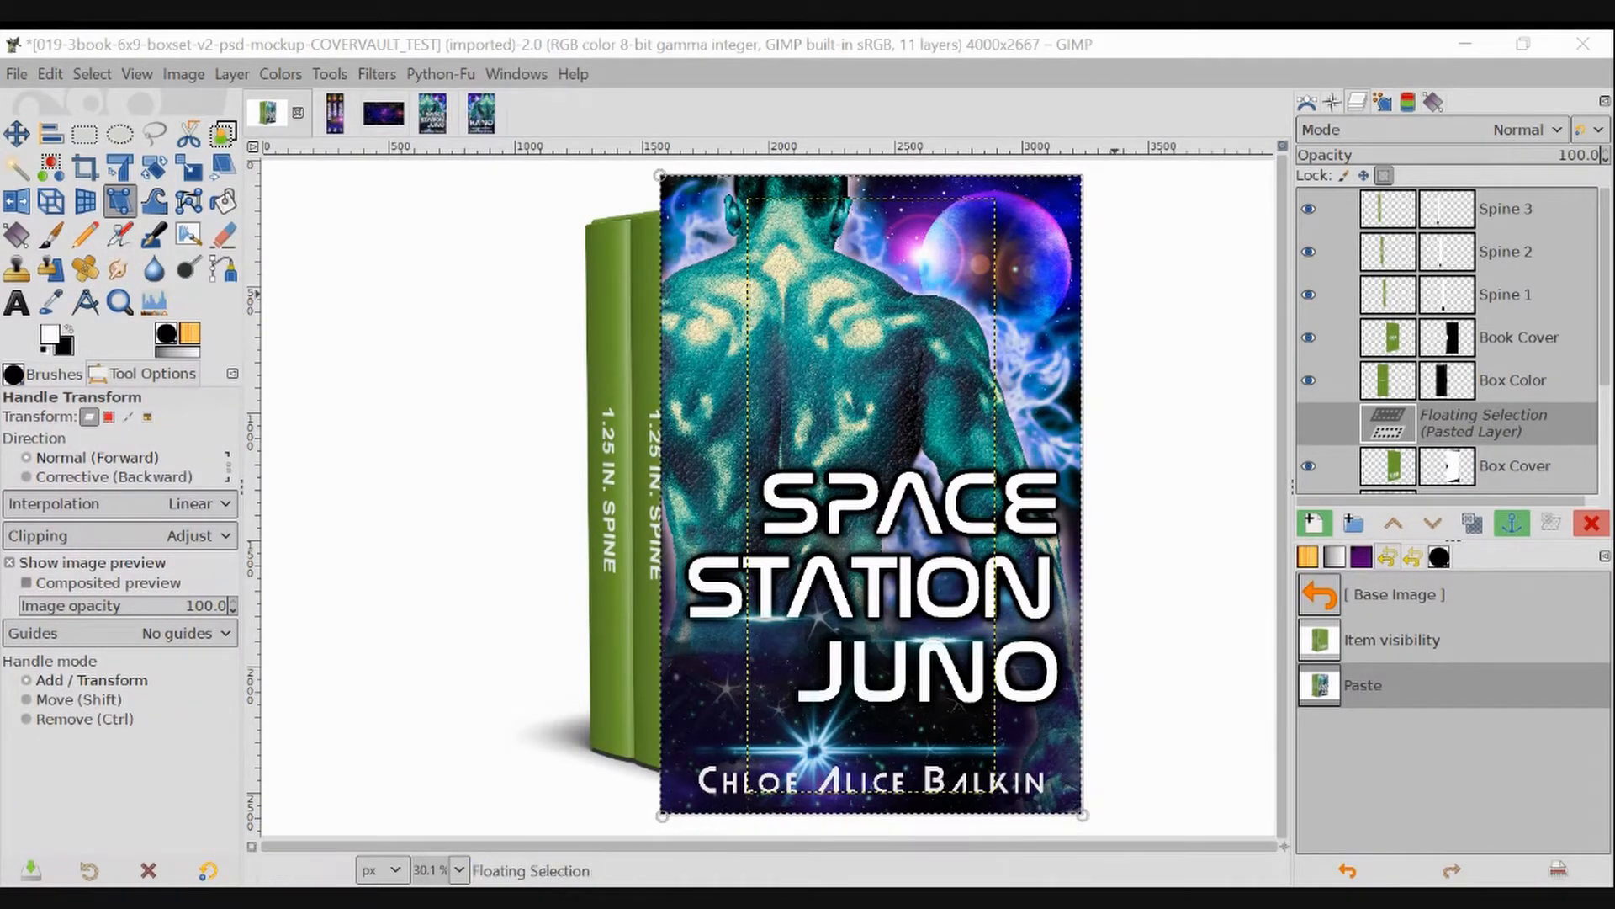
pyautogui.click(1084, 175)
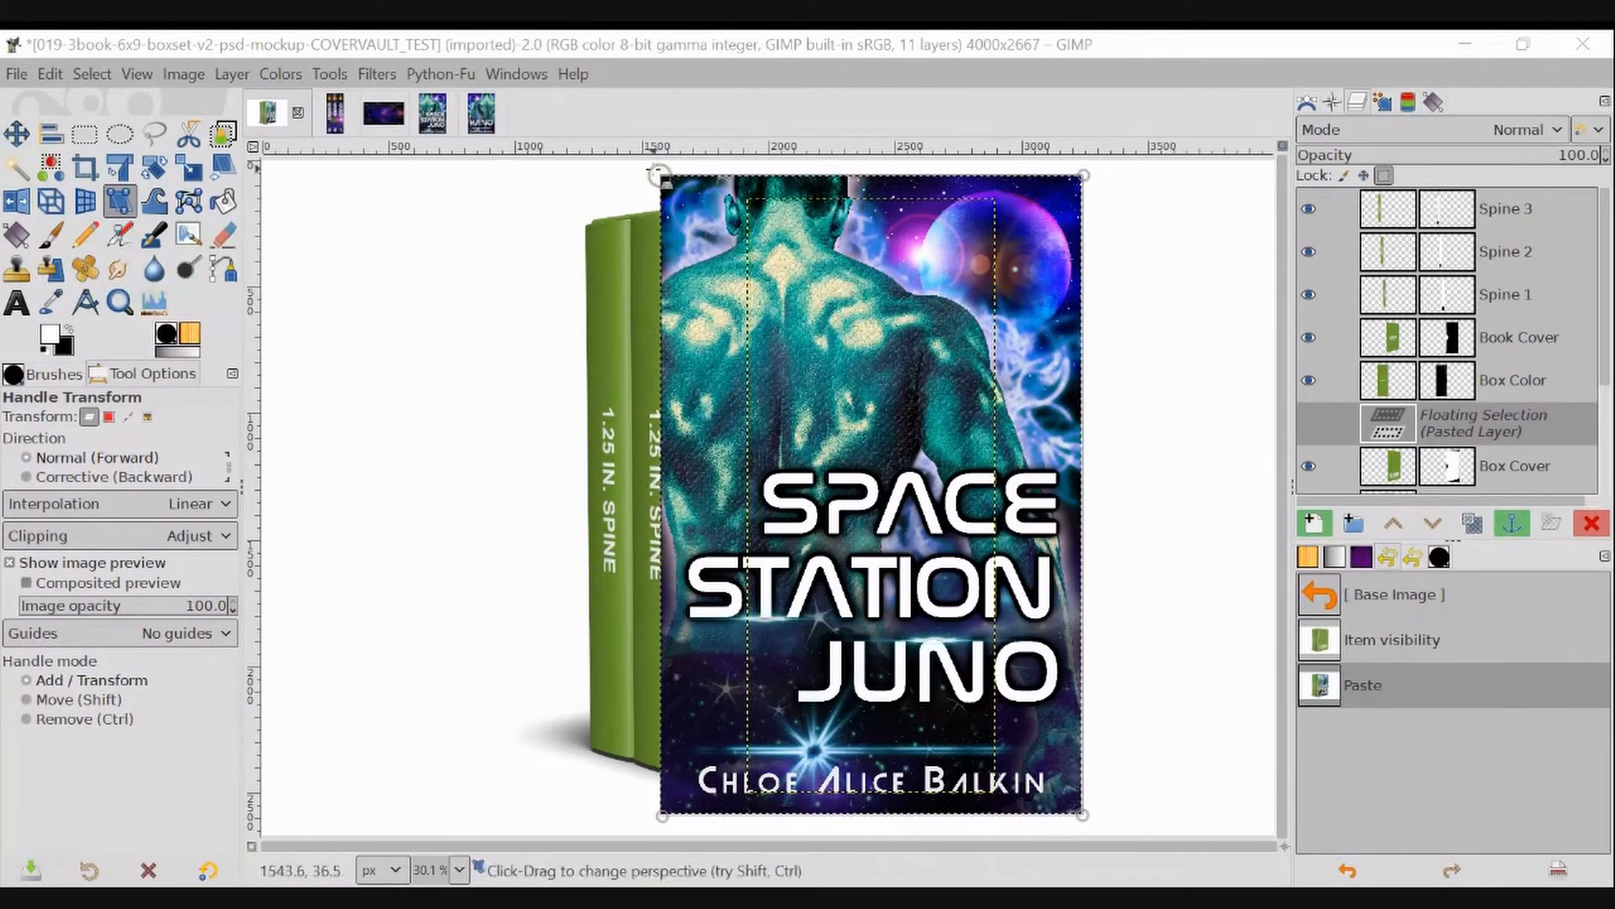
# Warp the pasted cover's corners to match the box front, apply the transform and anchor it to the Box Cover layer.
pyautogui.moveTo(685, 192); pyautogui.dragTo(746, 194)
pyautogui.moveTo(662, 815); pyautogui.dragTo(748, 799)
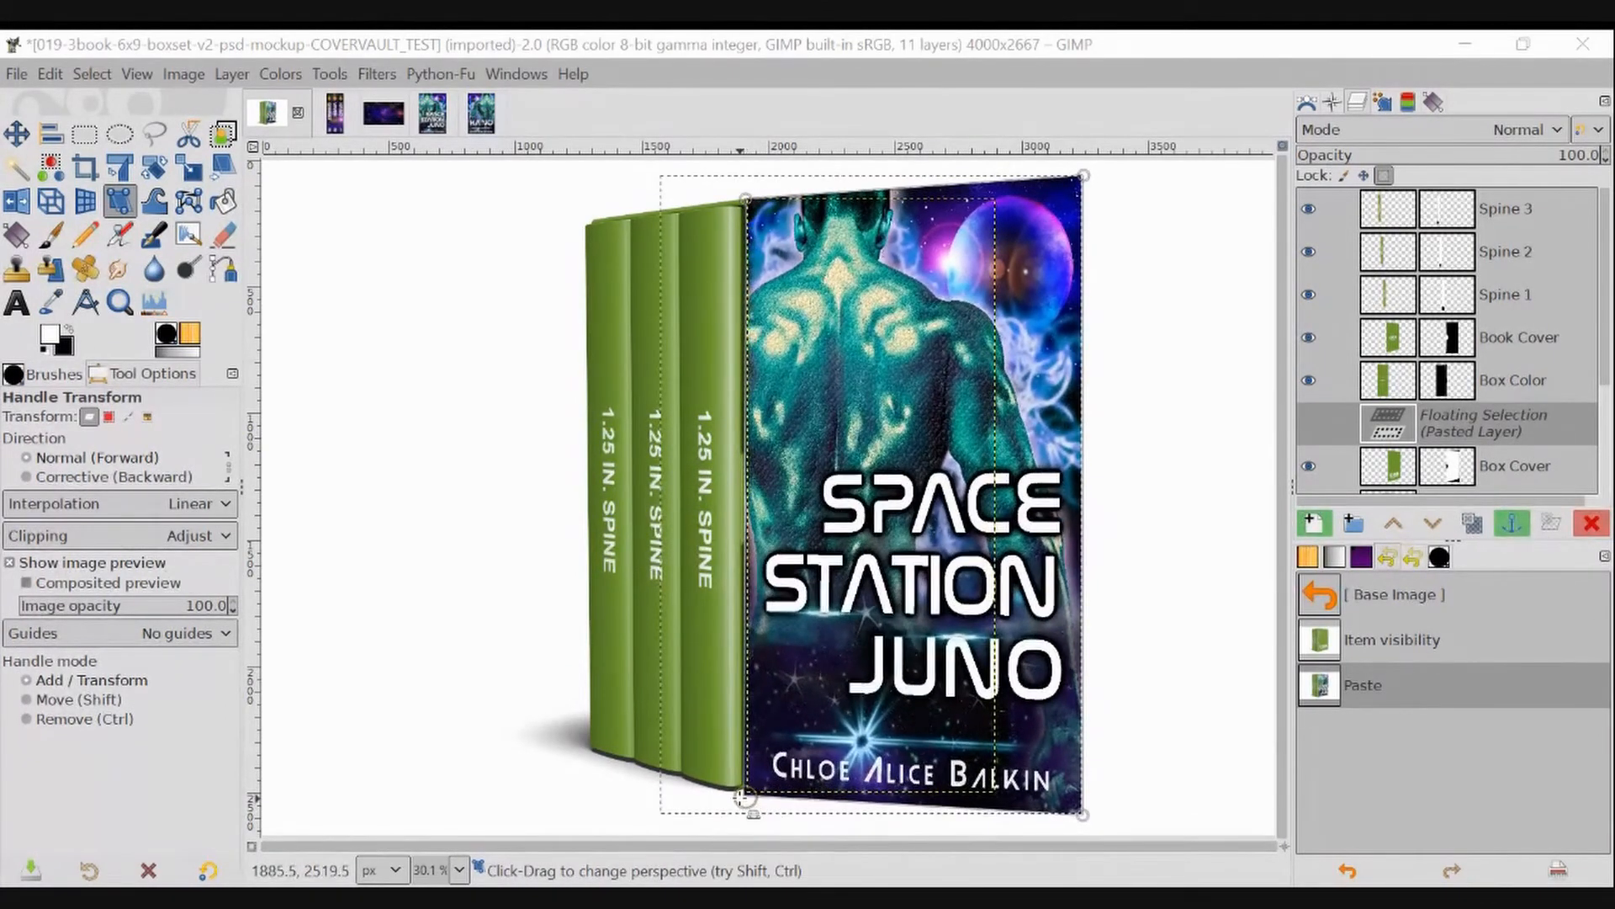
pyautogui.moveTo(1082, 814); pyautogui.dragTo(990, 729)
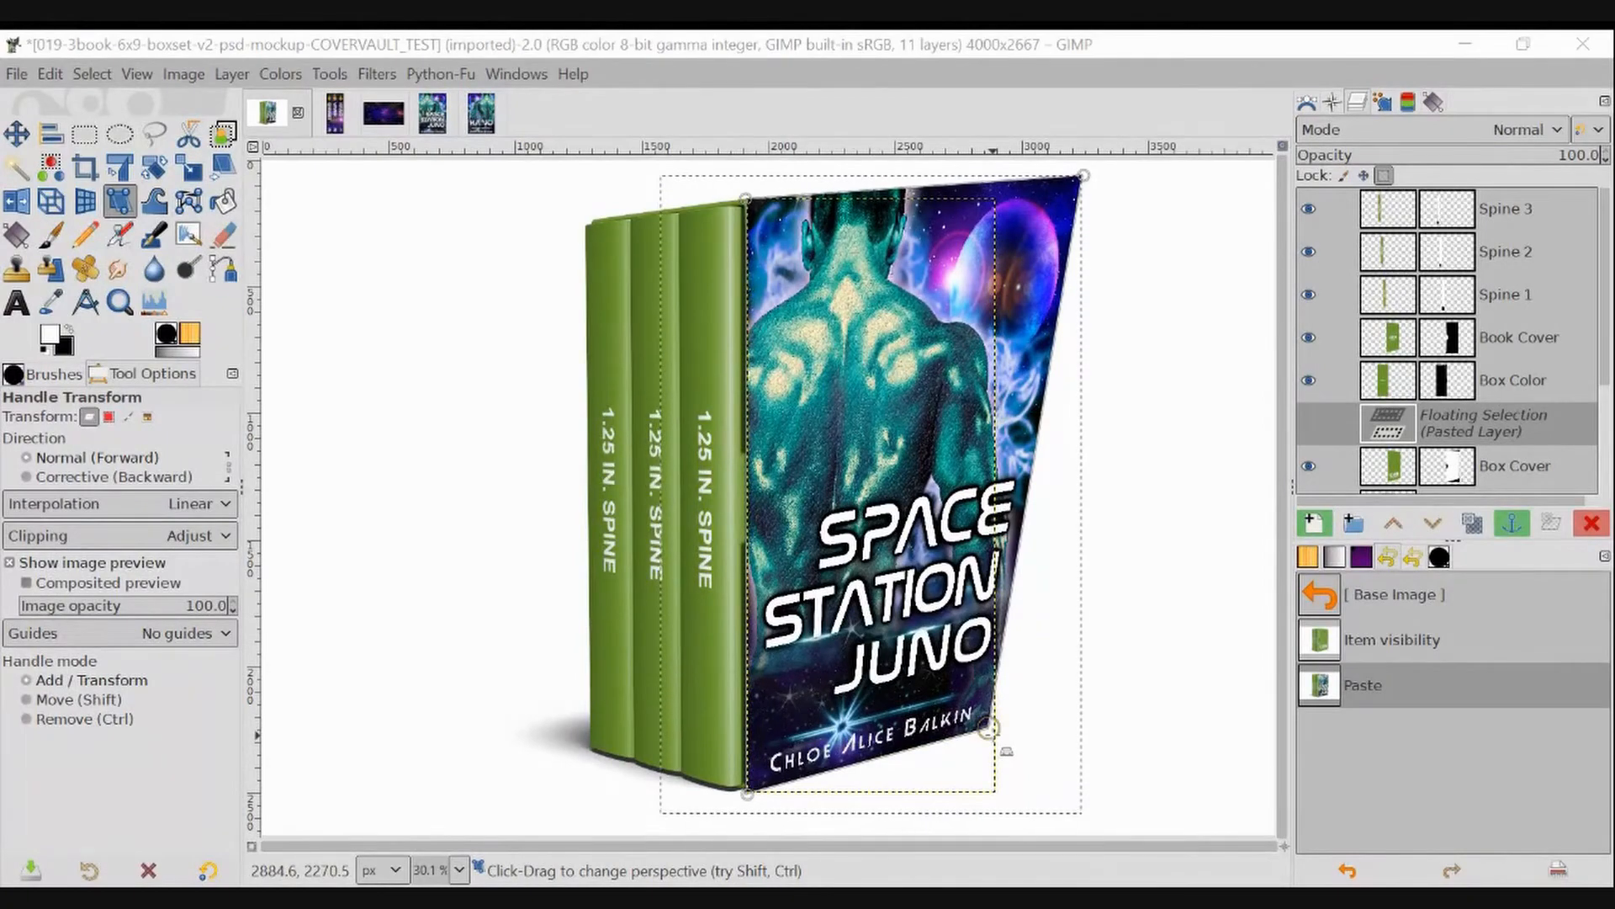
pyautogui.moveTo(1085, 175); pyautogui.dragTo(999, 226)
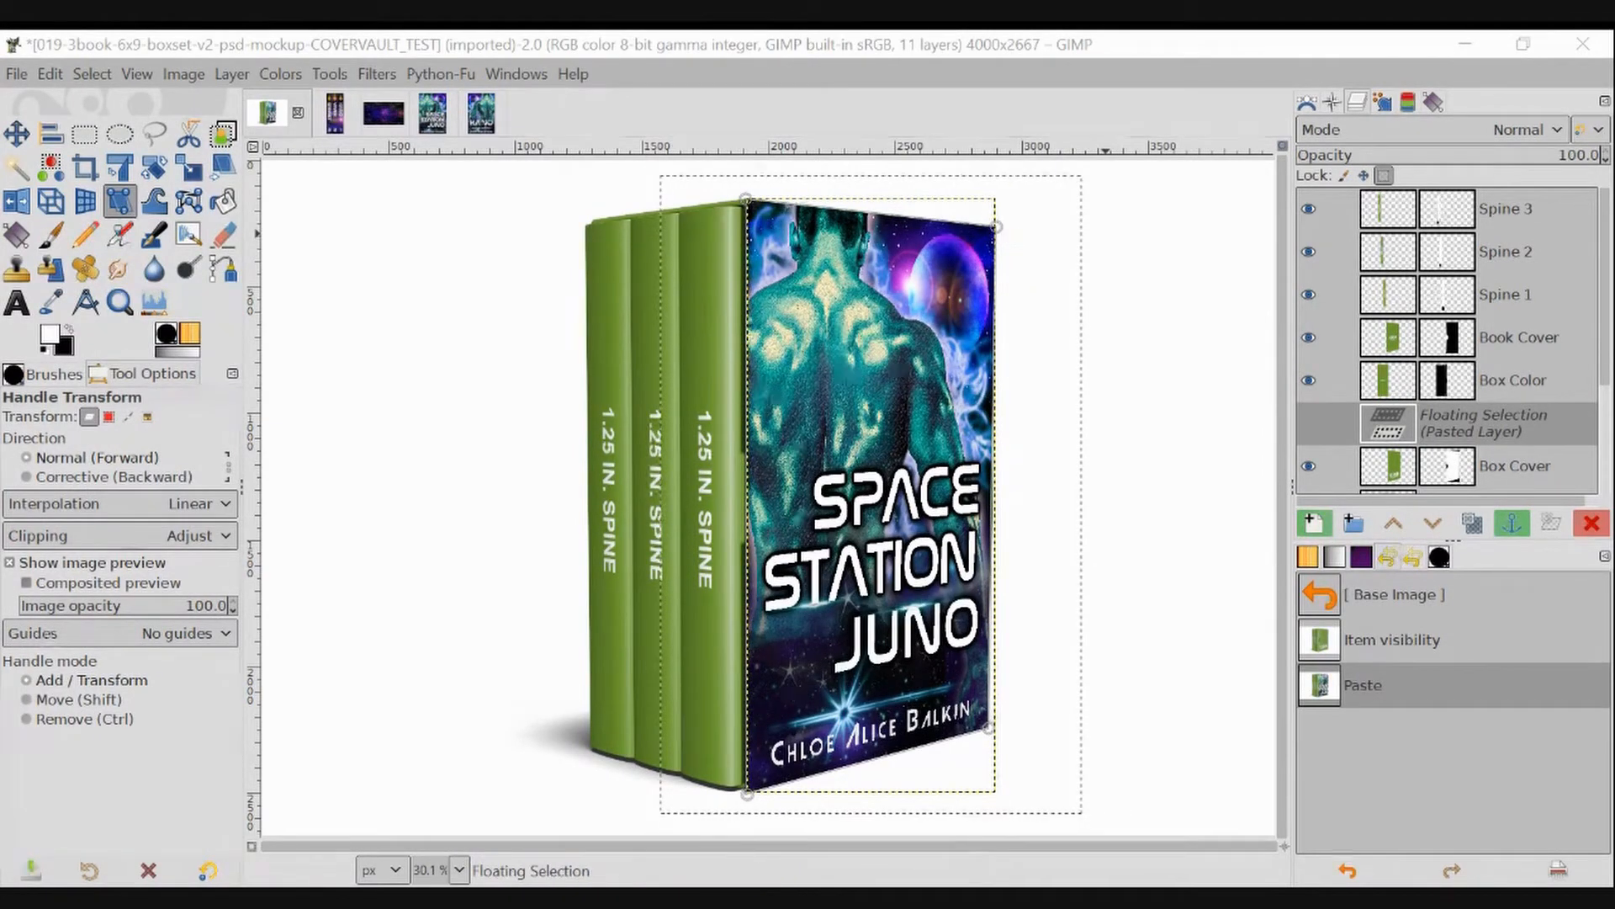
pyautogui.press('Return')
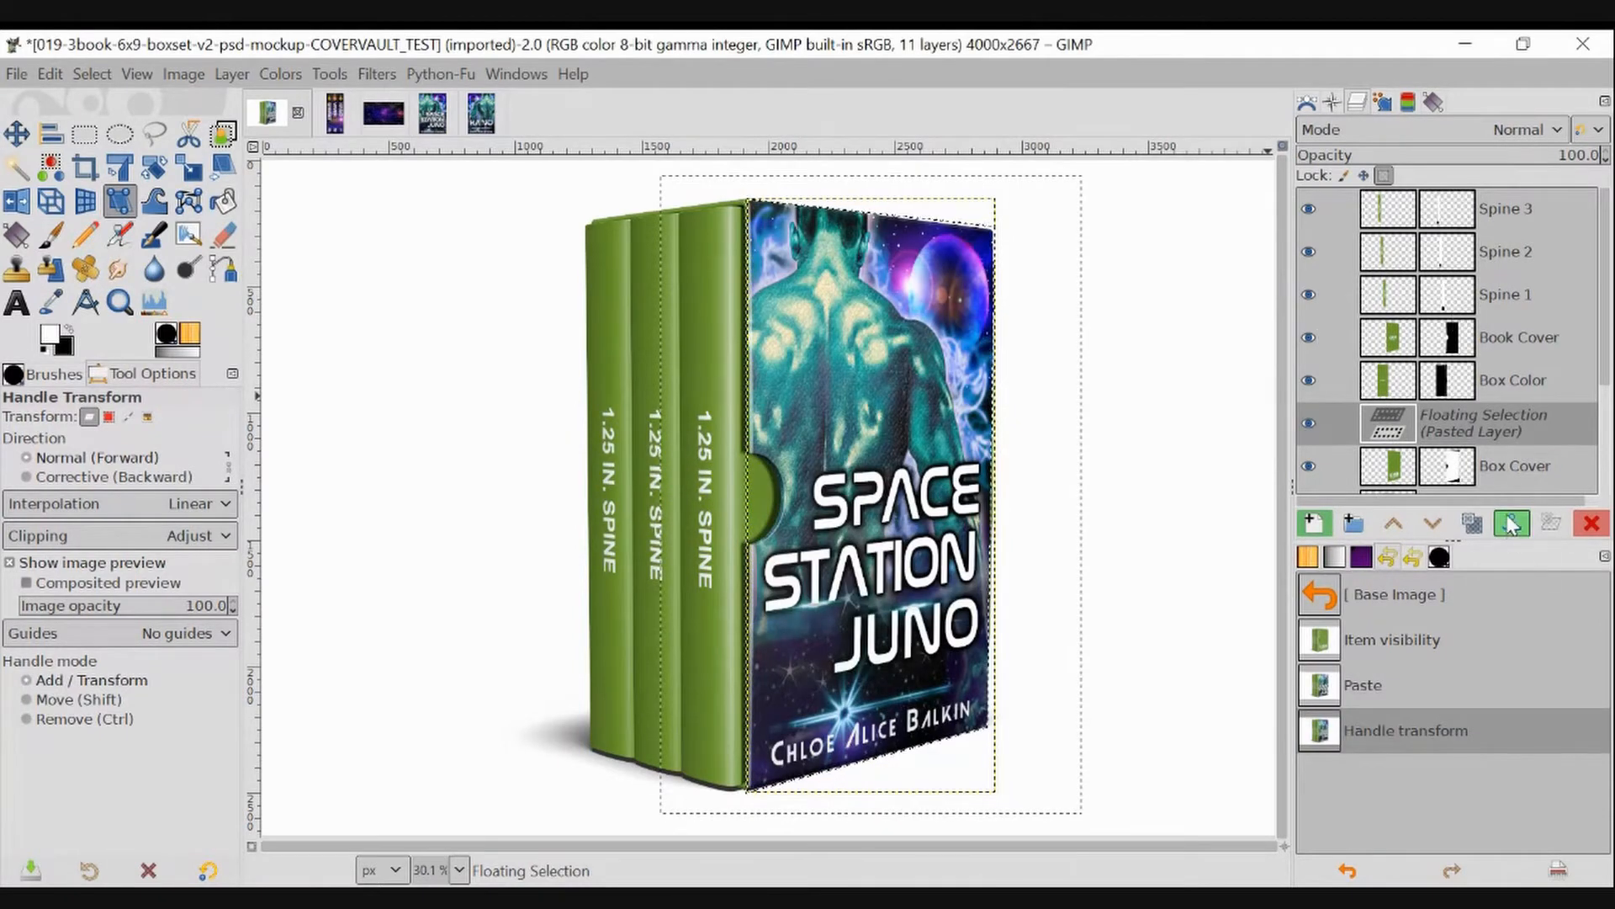
pyautogui.click(1511, 523)
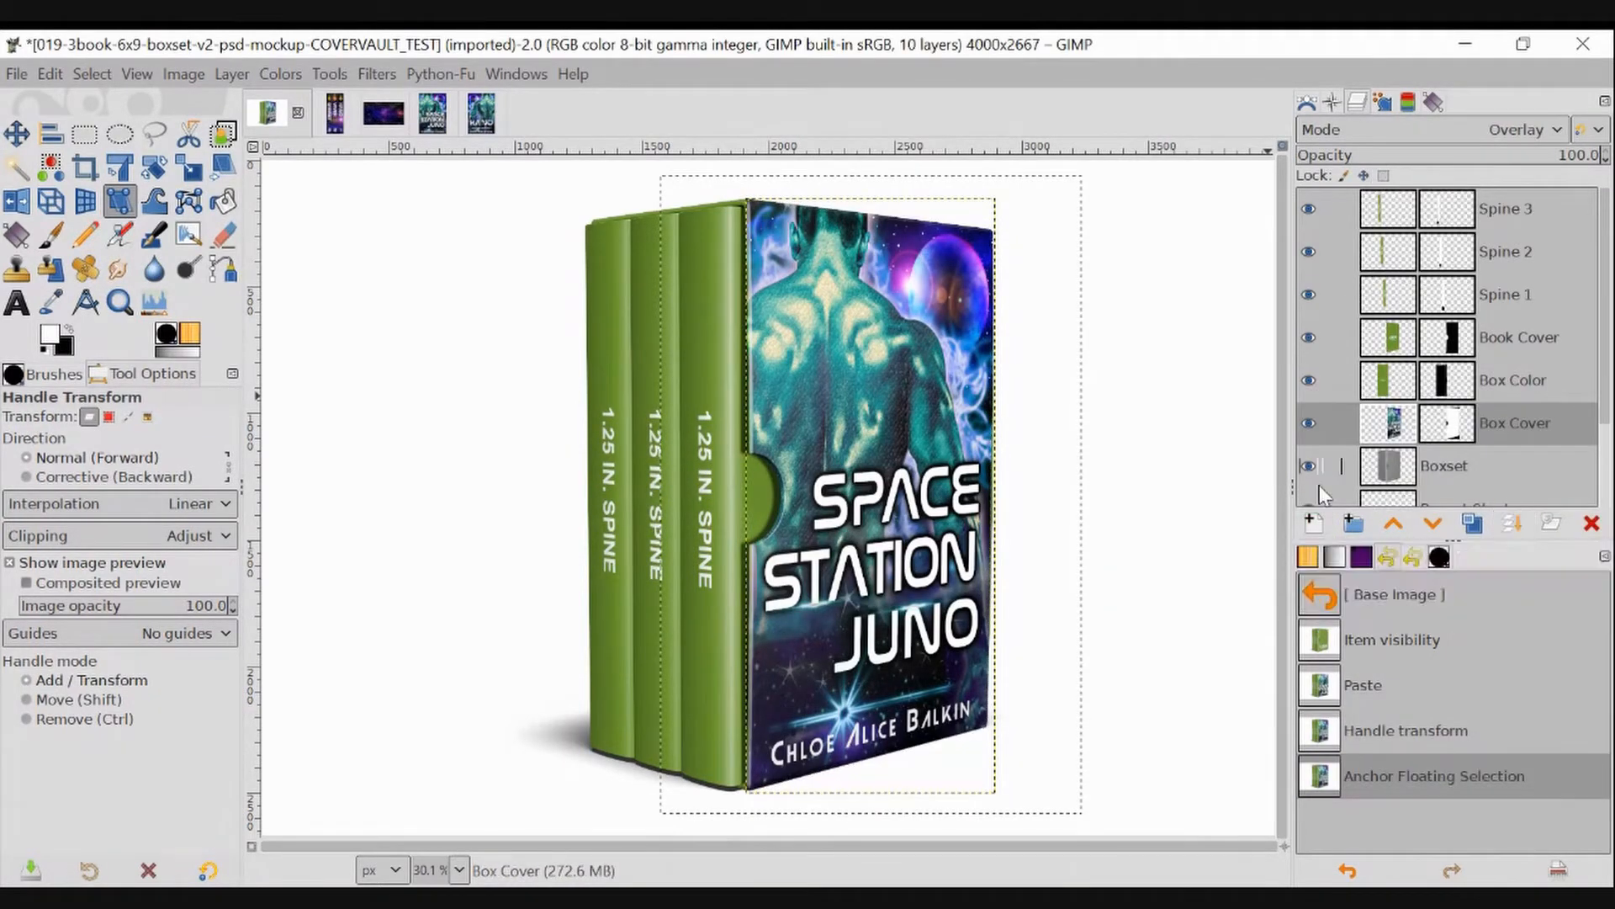
# Paste the starfield image onto the Box Color layer, rotate it upright and place Handle Transform handles on its corners.
pyautogui.click(1535, 386)
pyautogui.click(1383, 391)
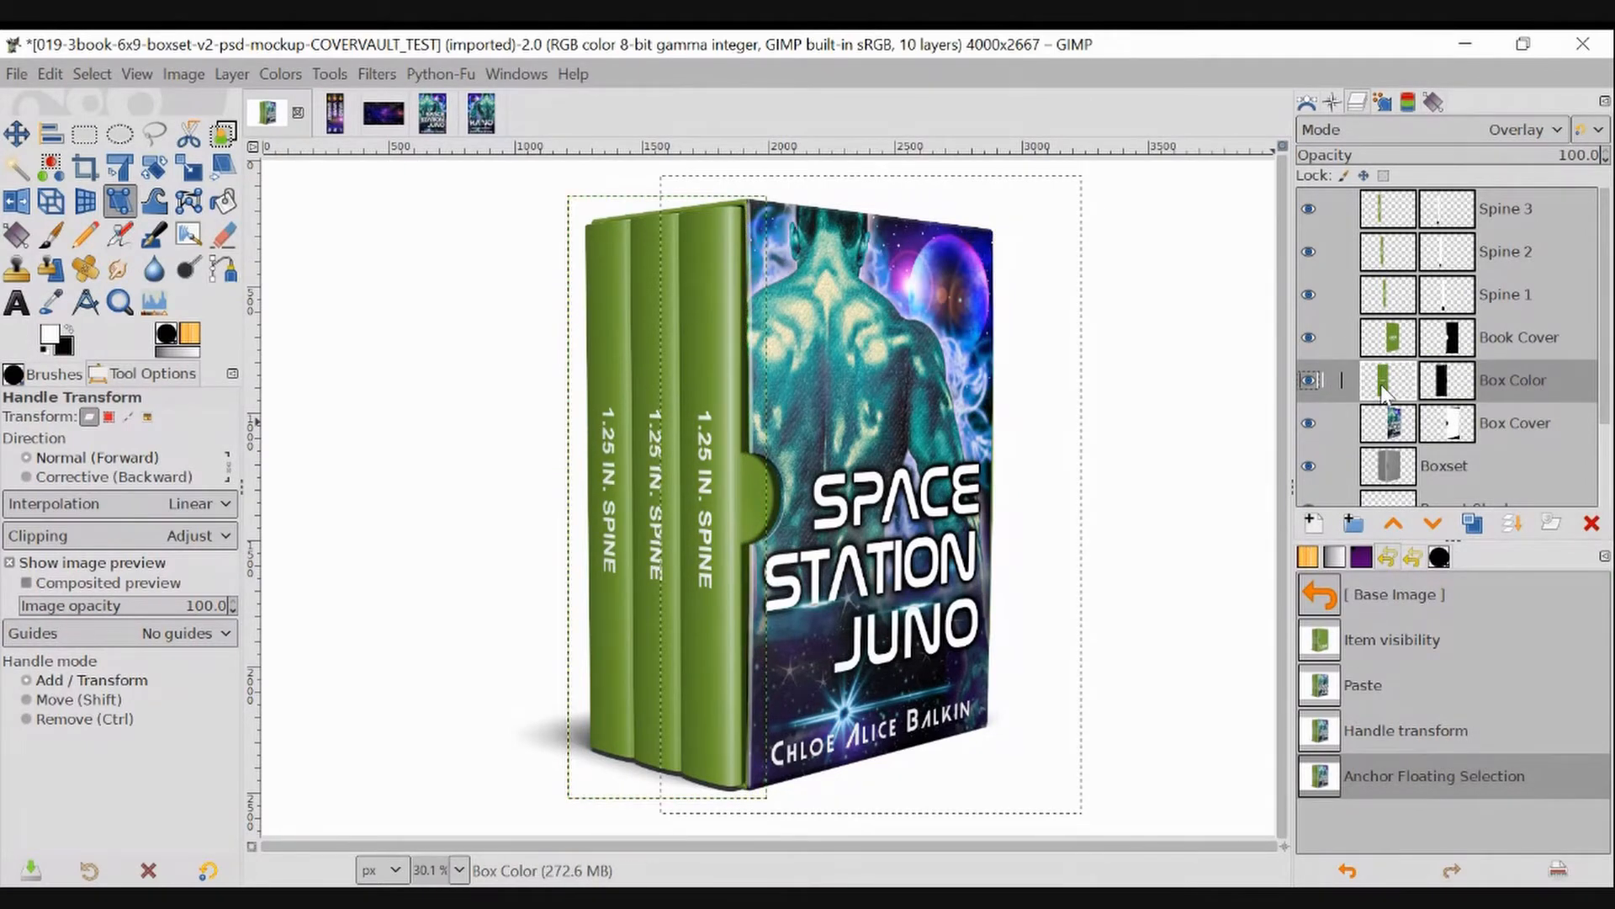
pyautogui.hotkey('ctrl', 'v')
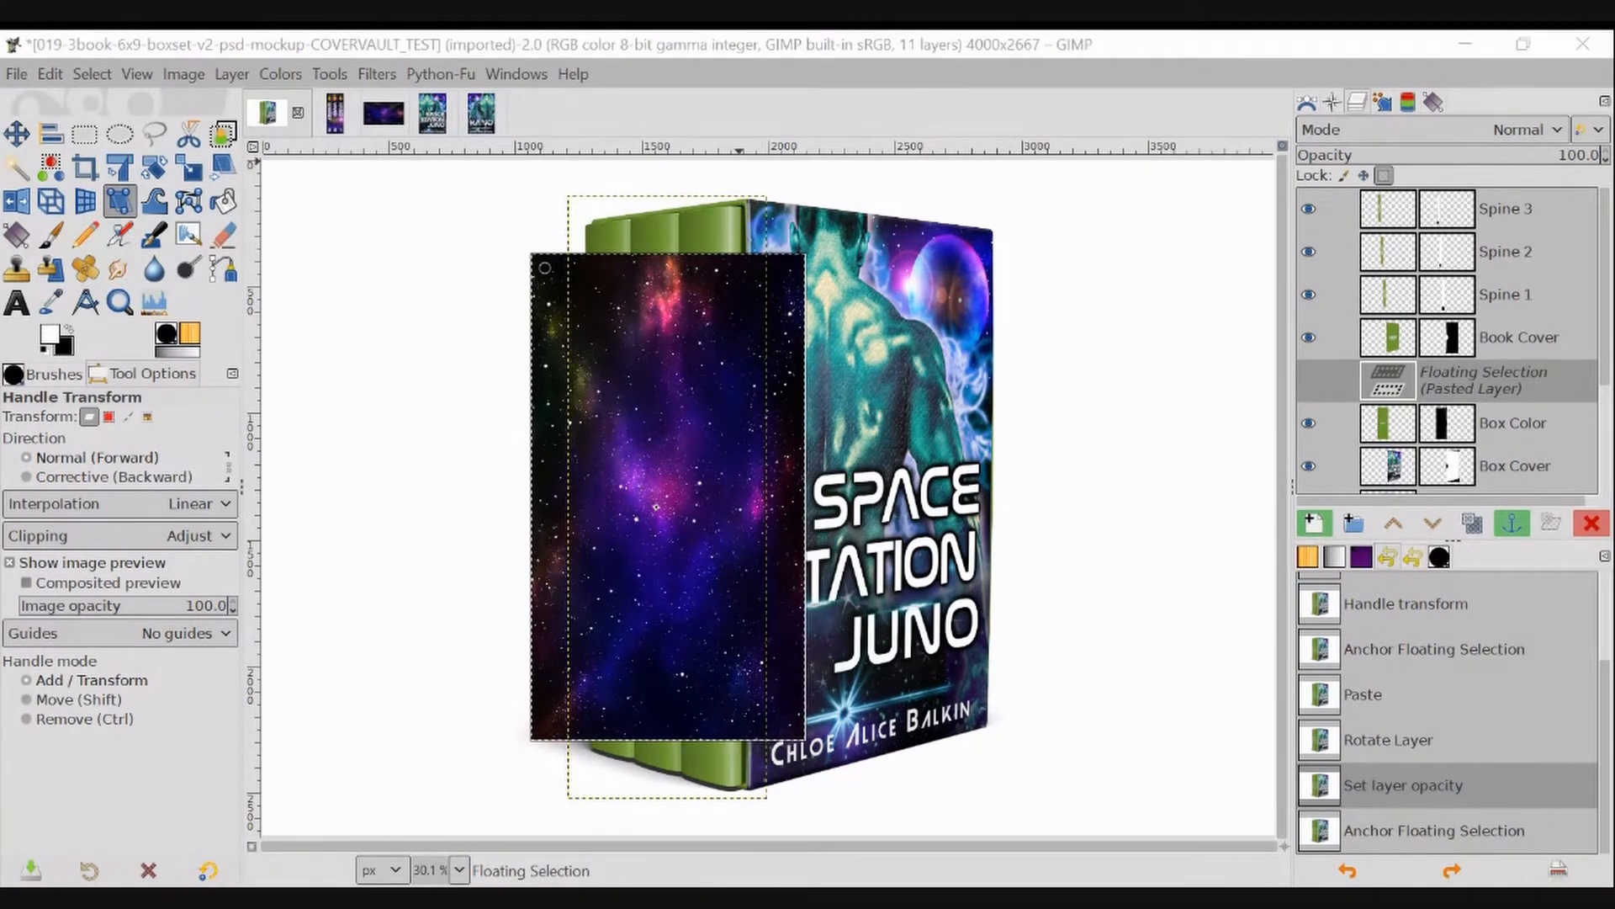
pyautogui.press('Escape')
pyautogui.click(656, 508)
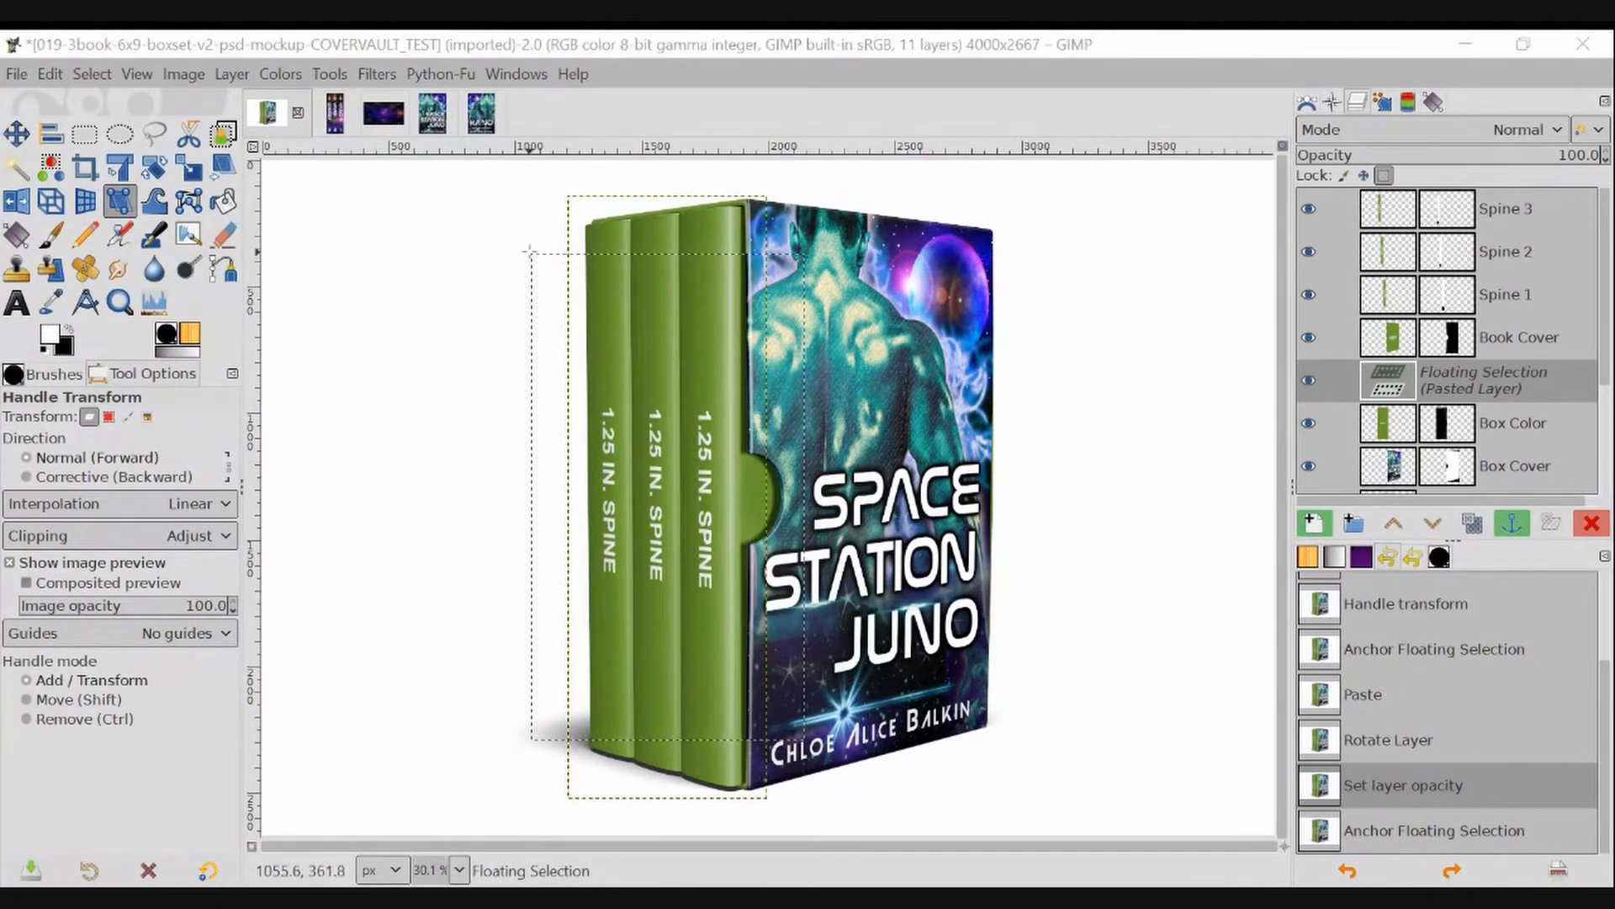
# Warp the starfield's corners to cover the box's spine side, apply the transform and anchor it to the Box Color layer.
pyautogui.moveTo(811, 254); pyautogui.dragTo(757, 190)
pyautogui.moveTo(806, 741); pyautogui.dragTo(764, 801)
pyautogui.moveTo(530, 742); pyautogui.dragTo(585, 752)
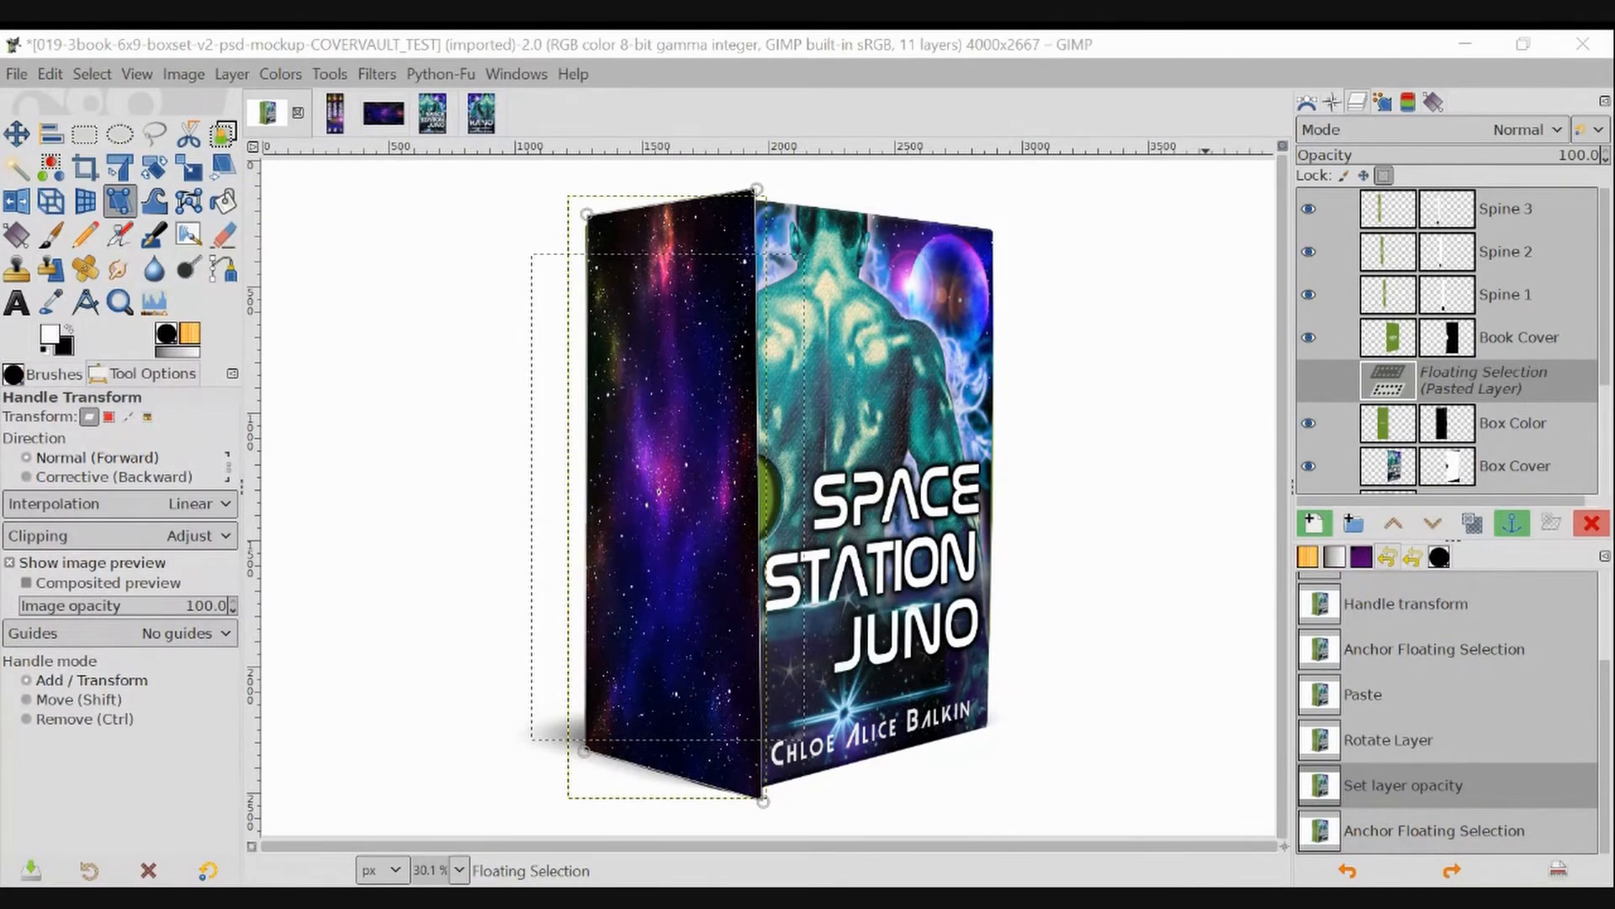
pyautogui.press('Return')
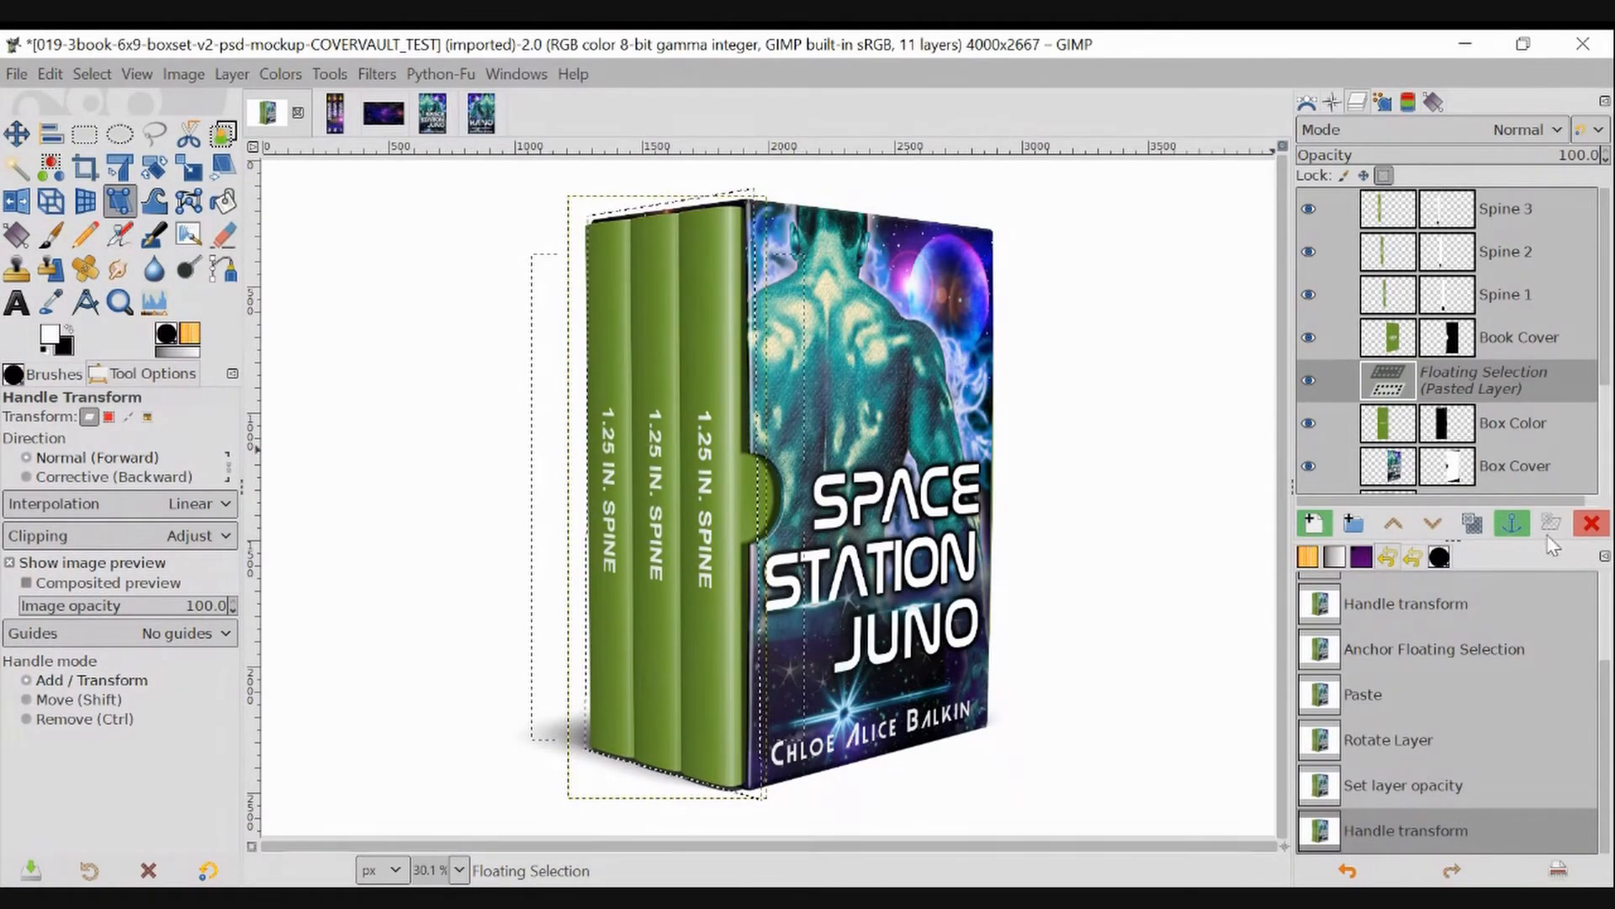
pyautogui.click(1512, 523)
# Copy the KANO cover image and paste it in place onto the Book Cover layer of the box set mockup.
pyautogui.click(1396, 338)
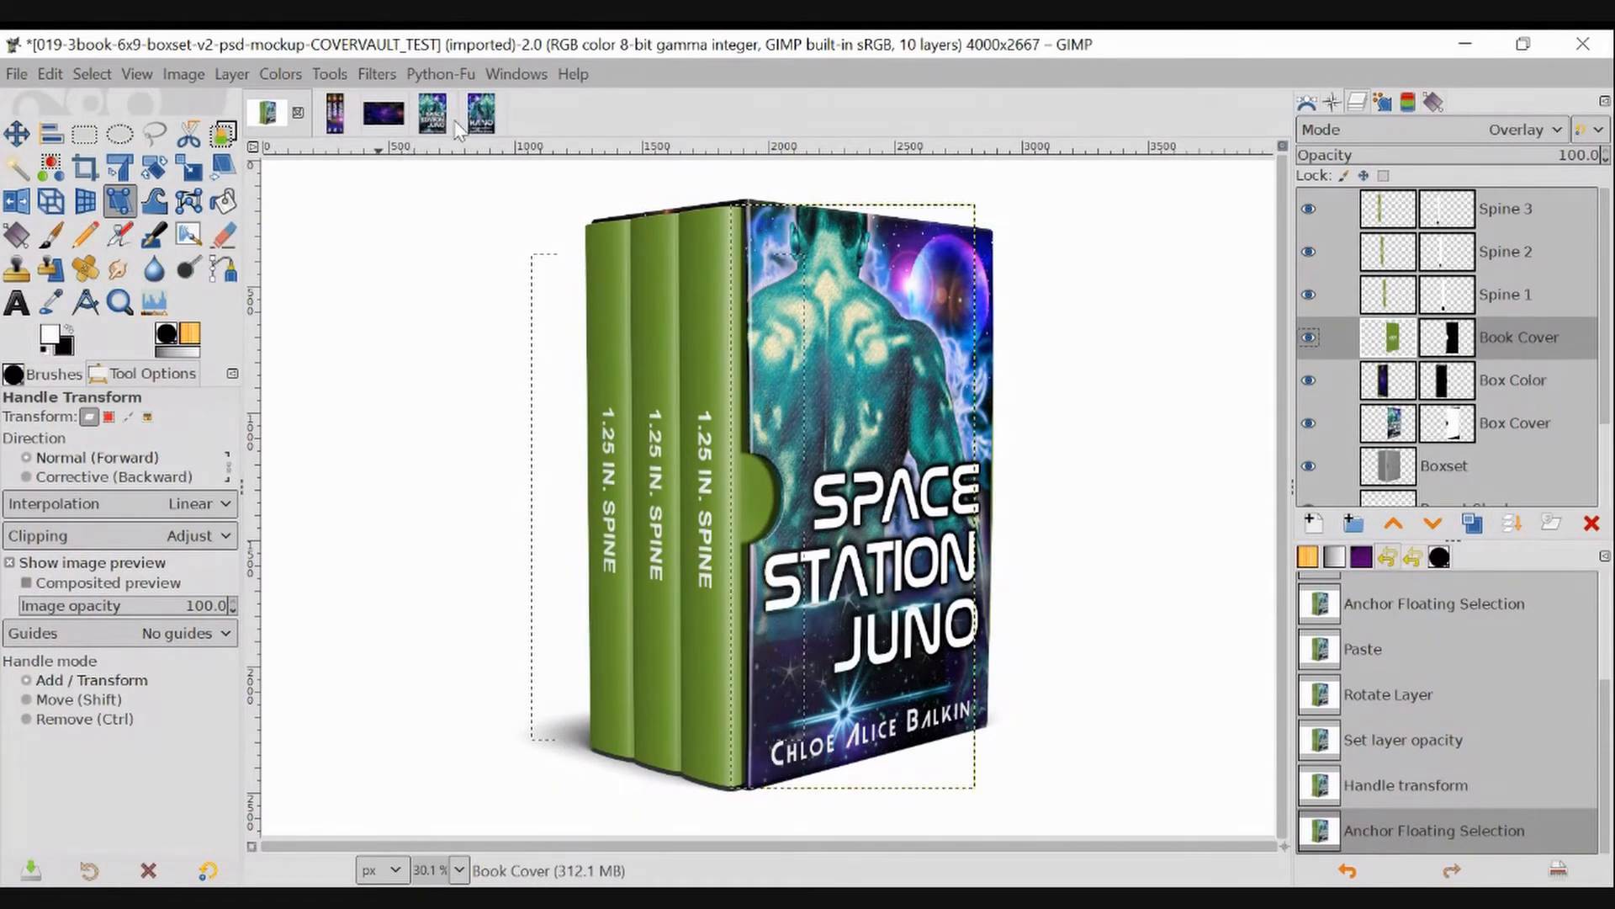
pyautogui.click(482, 112)
pyautogui.click(17, 73)
pyautogui.moveTo(92, 75)
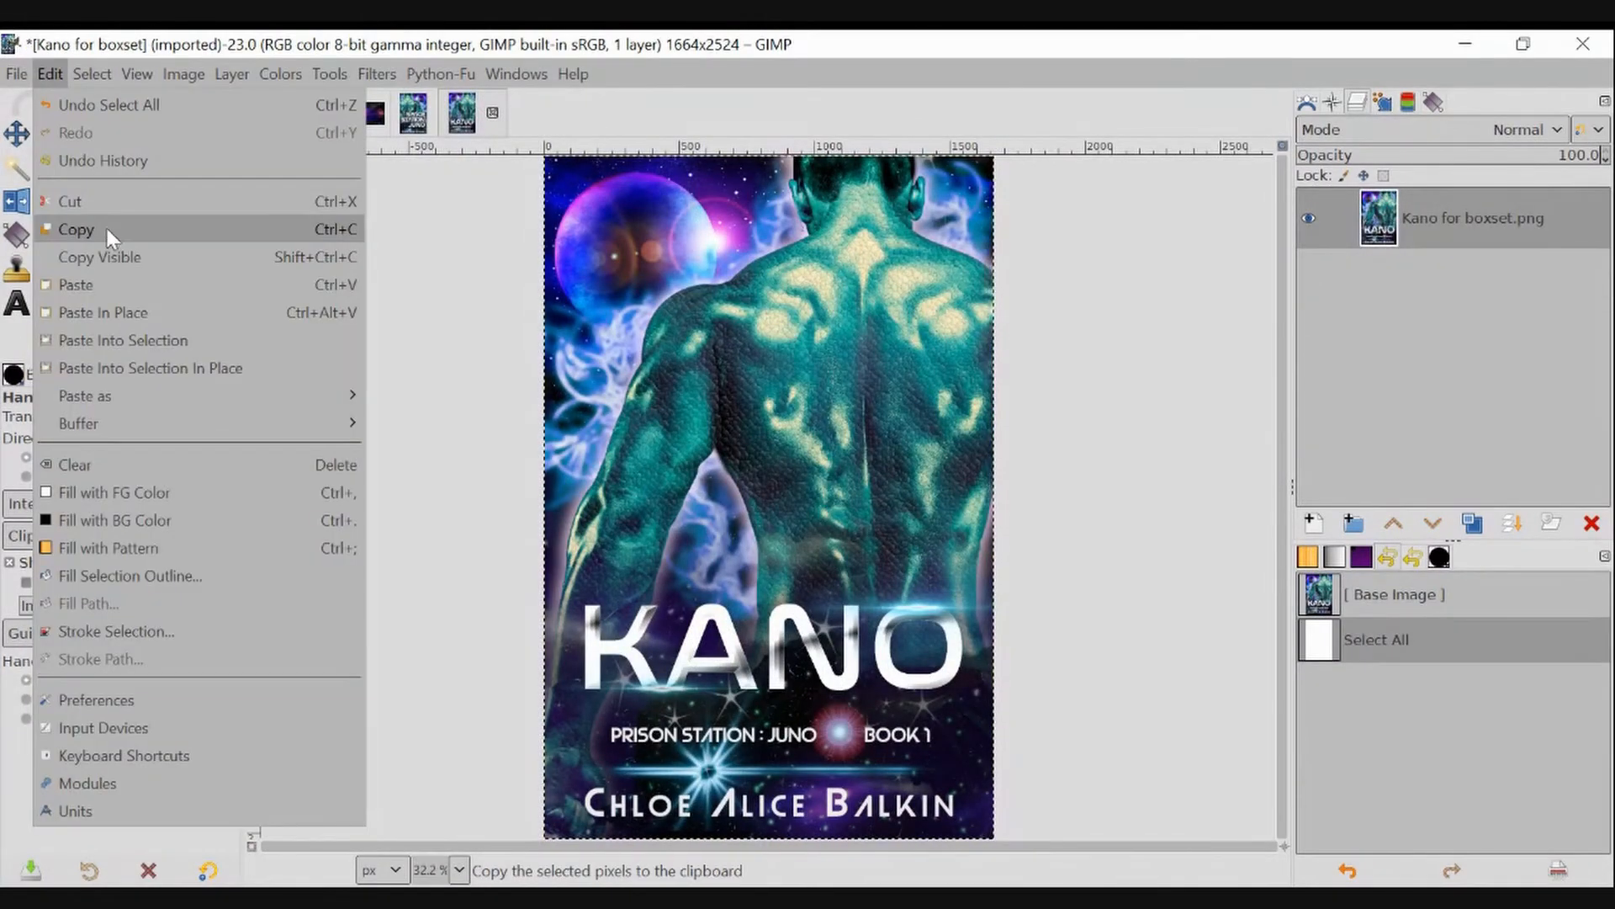
pyautogui.click(76, 229)
pyautogui.click(368, 113)
pyautogui.click(50, 73)
pyautogui.click(106, 312)
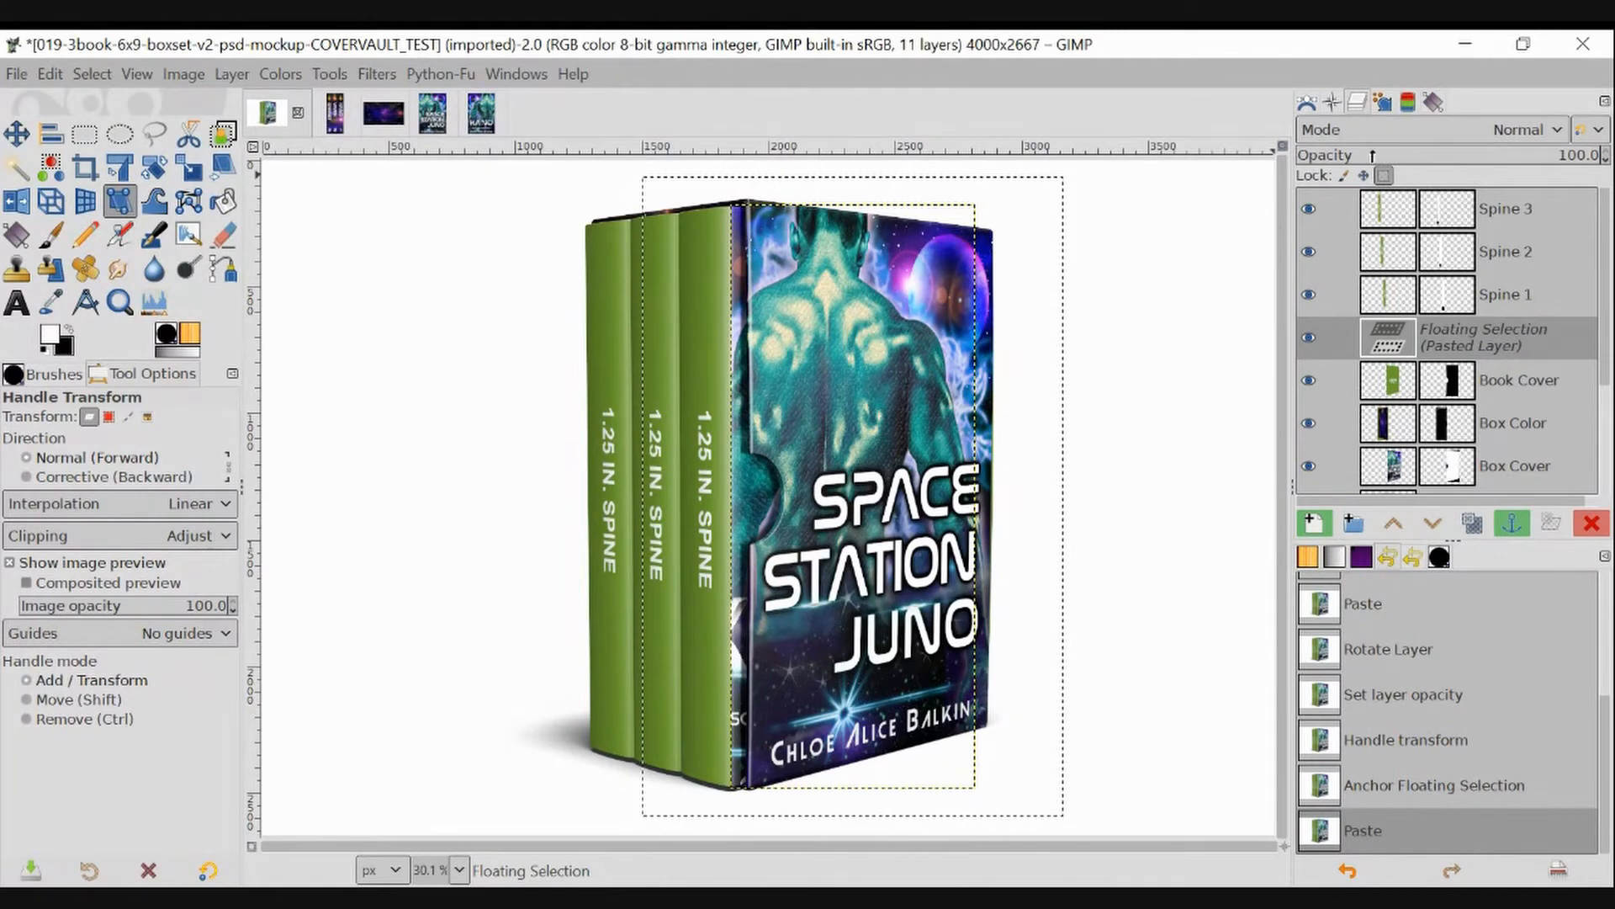
# Lower the pasted KANO cover's opacity to about 25 and place Handle Transform handles on its four corners.
pyautogui.moveTo(1479, 154); pyautogui.dragTo(1373, 155)
pyautogui.click(639, 176)
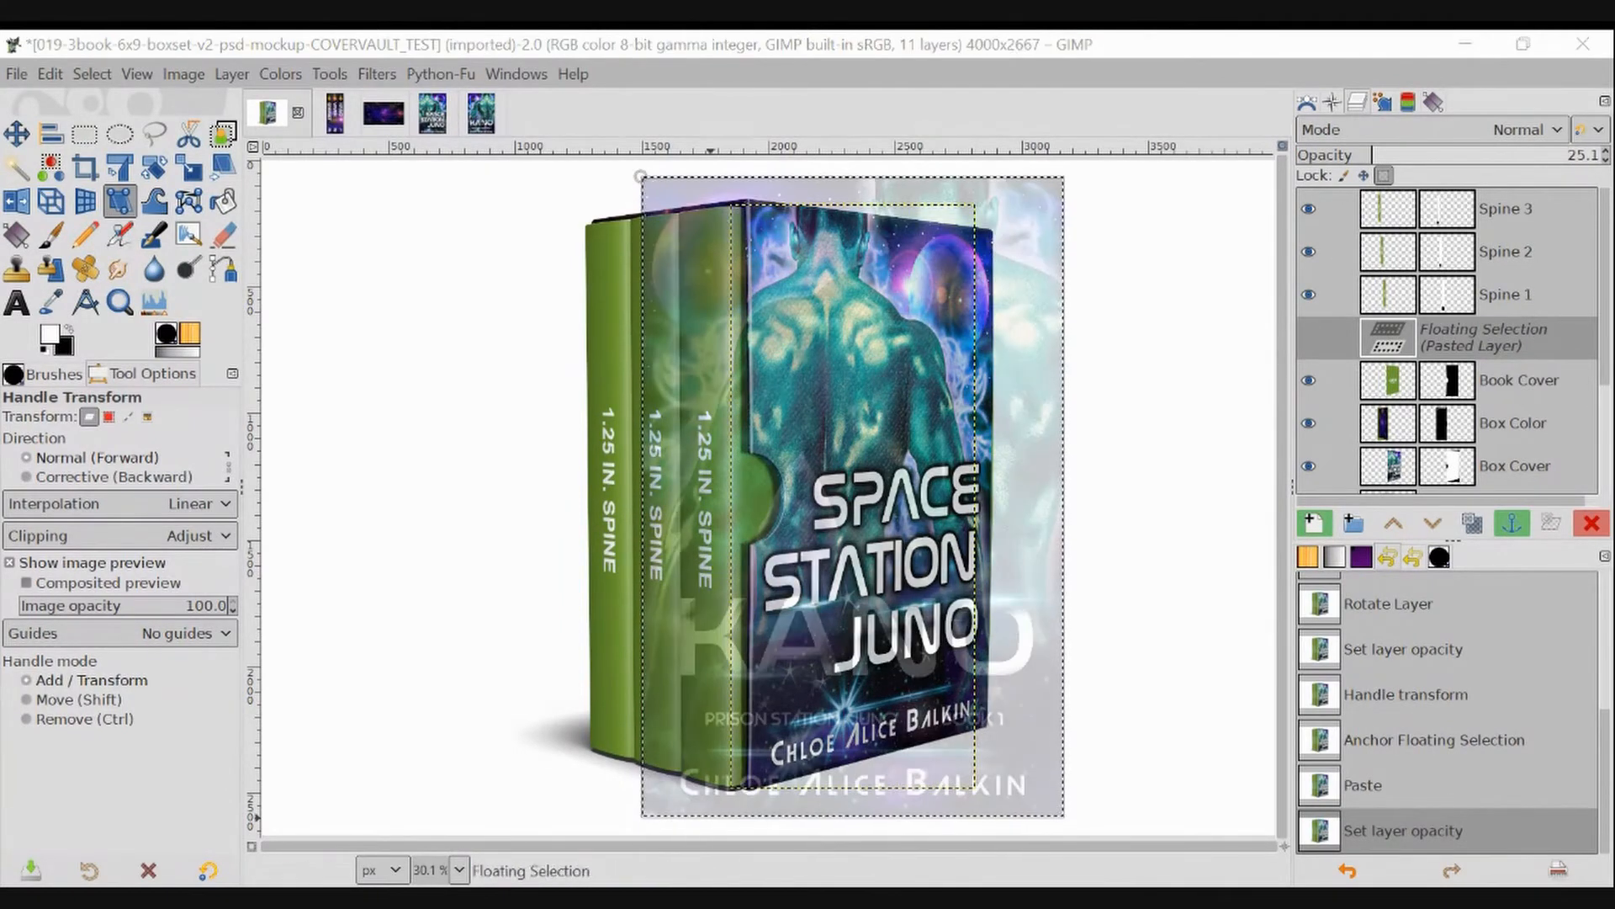
pyautogui.click(1068, 817)
pyautogui.click(1069, 173)
# Warp the KANO cover's corners to match the box front, apply the transform, restore opacity to 100 and anchor it to the Book Cover layer.
pyautogui.moveTo(640, 177); pyautogui.dragTo(742, 209)
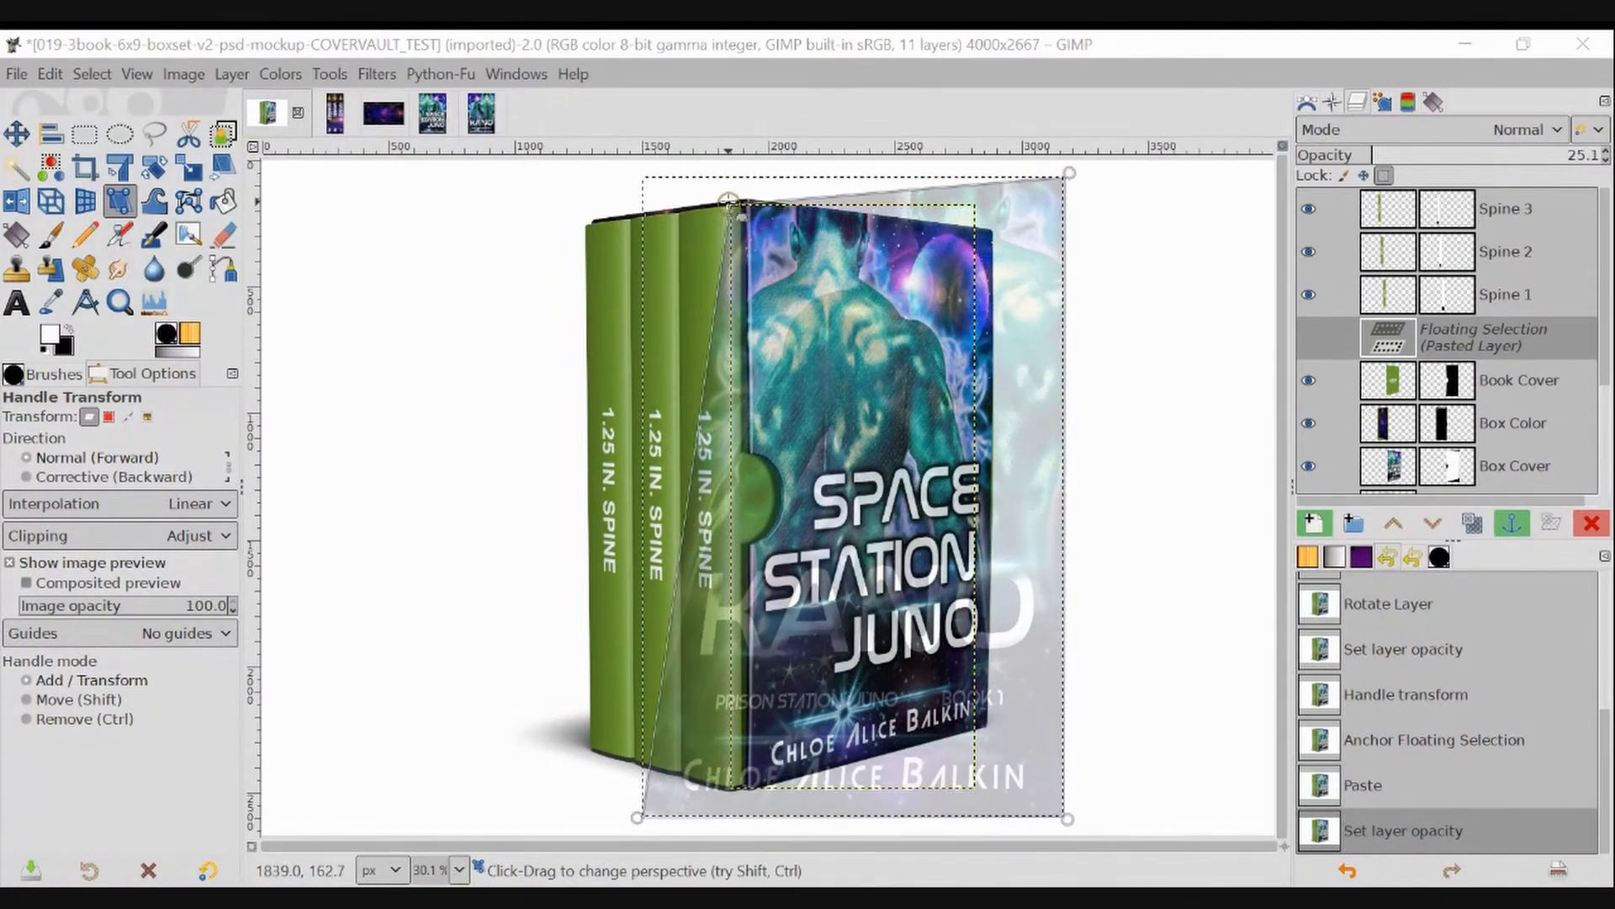
pyautogui.moveTo(637, 817); pyautogui.dragTo(744, 808)
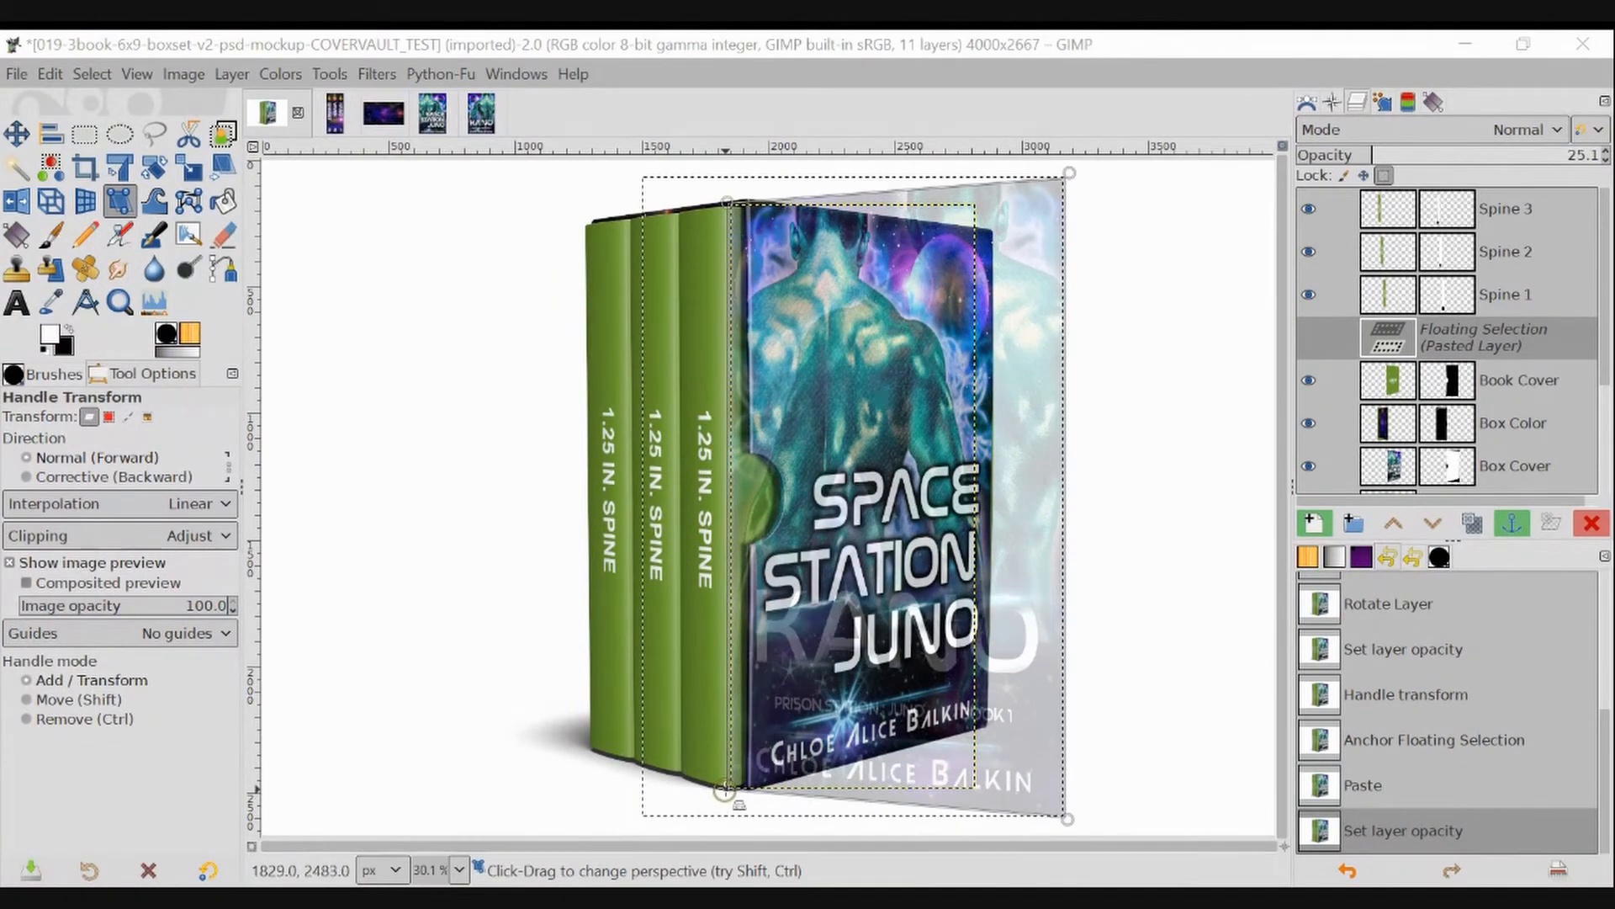
pyautogui.moveTo(1069, 817); pyautogui.dragTo(986, 725)
pyautogui.moveTo(1069, 174); pyautogui.dragTo(998, 225)
pyautogui.press('Return')
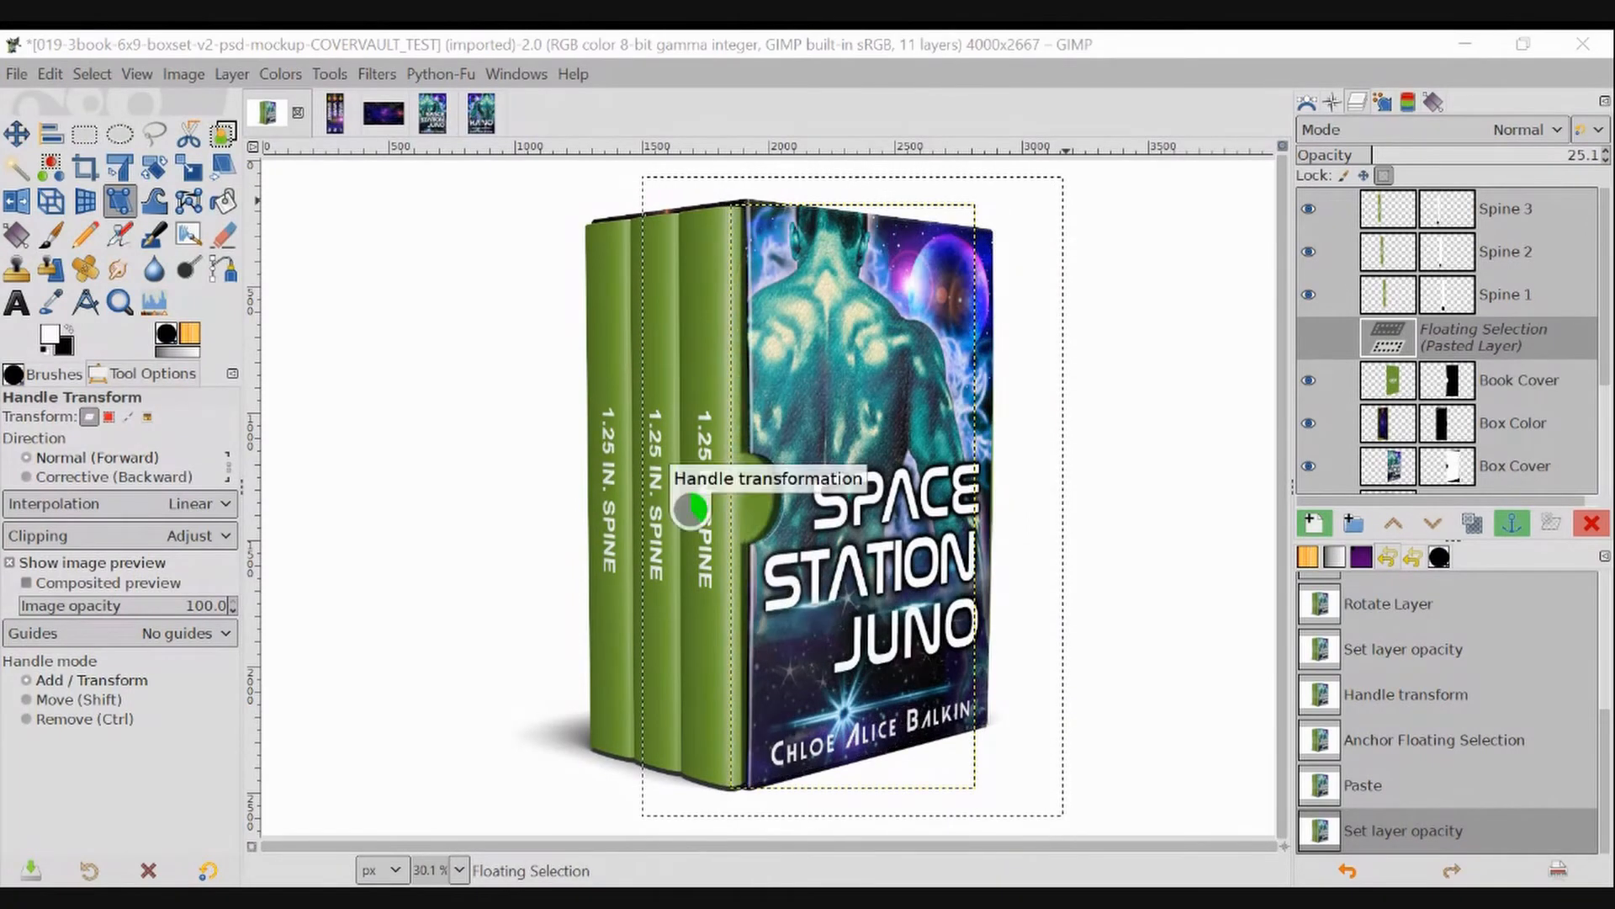
pyautogui.moveTo(1407, 153); pyautogui.dragTo(1611, 149)
pyautogui.click(1512, 522)
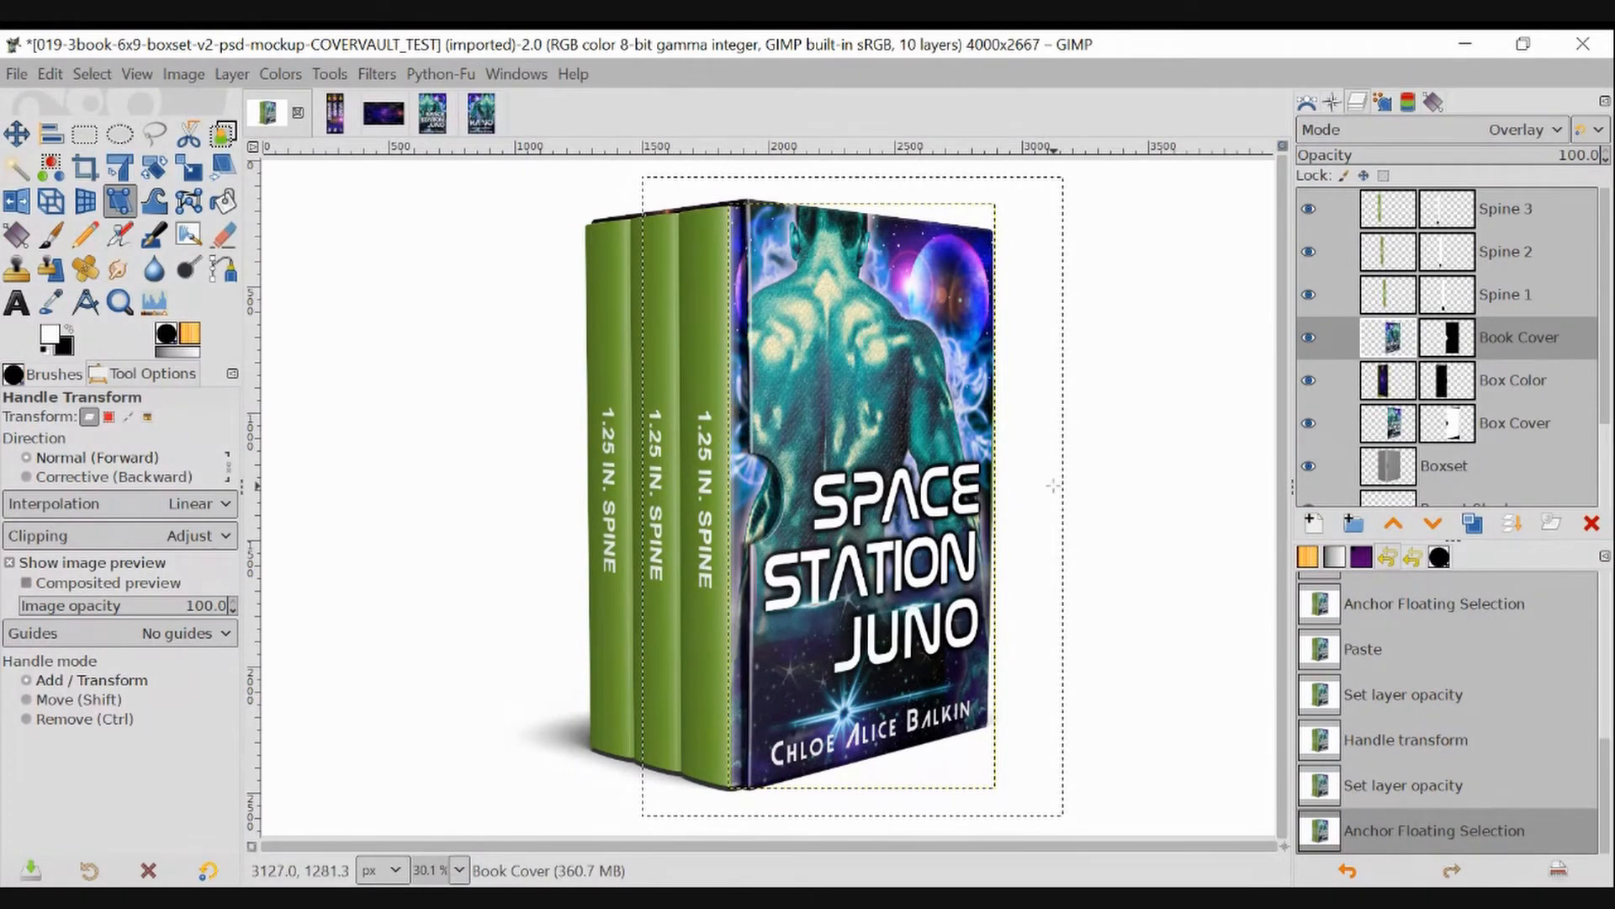
# Select the Spine 1 layer as the target and flatten the three-spine artwork image.
pyautogui.click(1394, 299)
pyautogui.click(1384, 226)
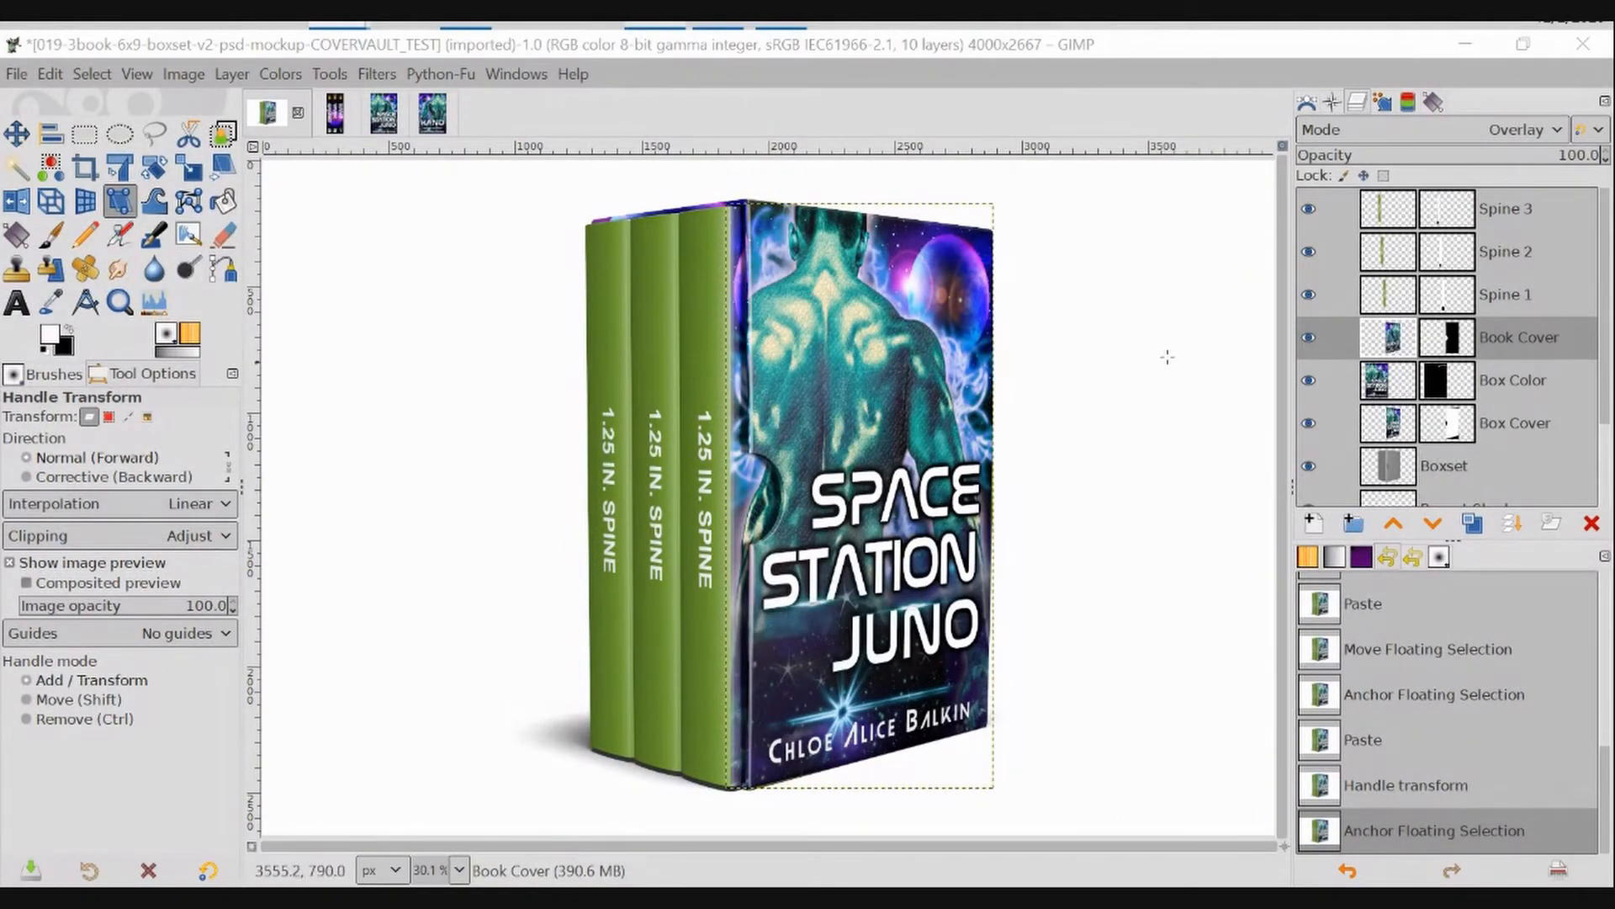
pyautogui.click(1388, 299)
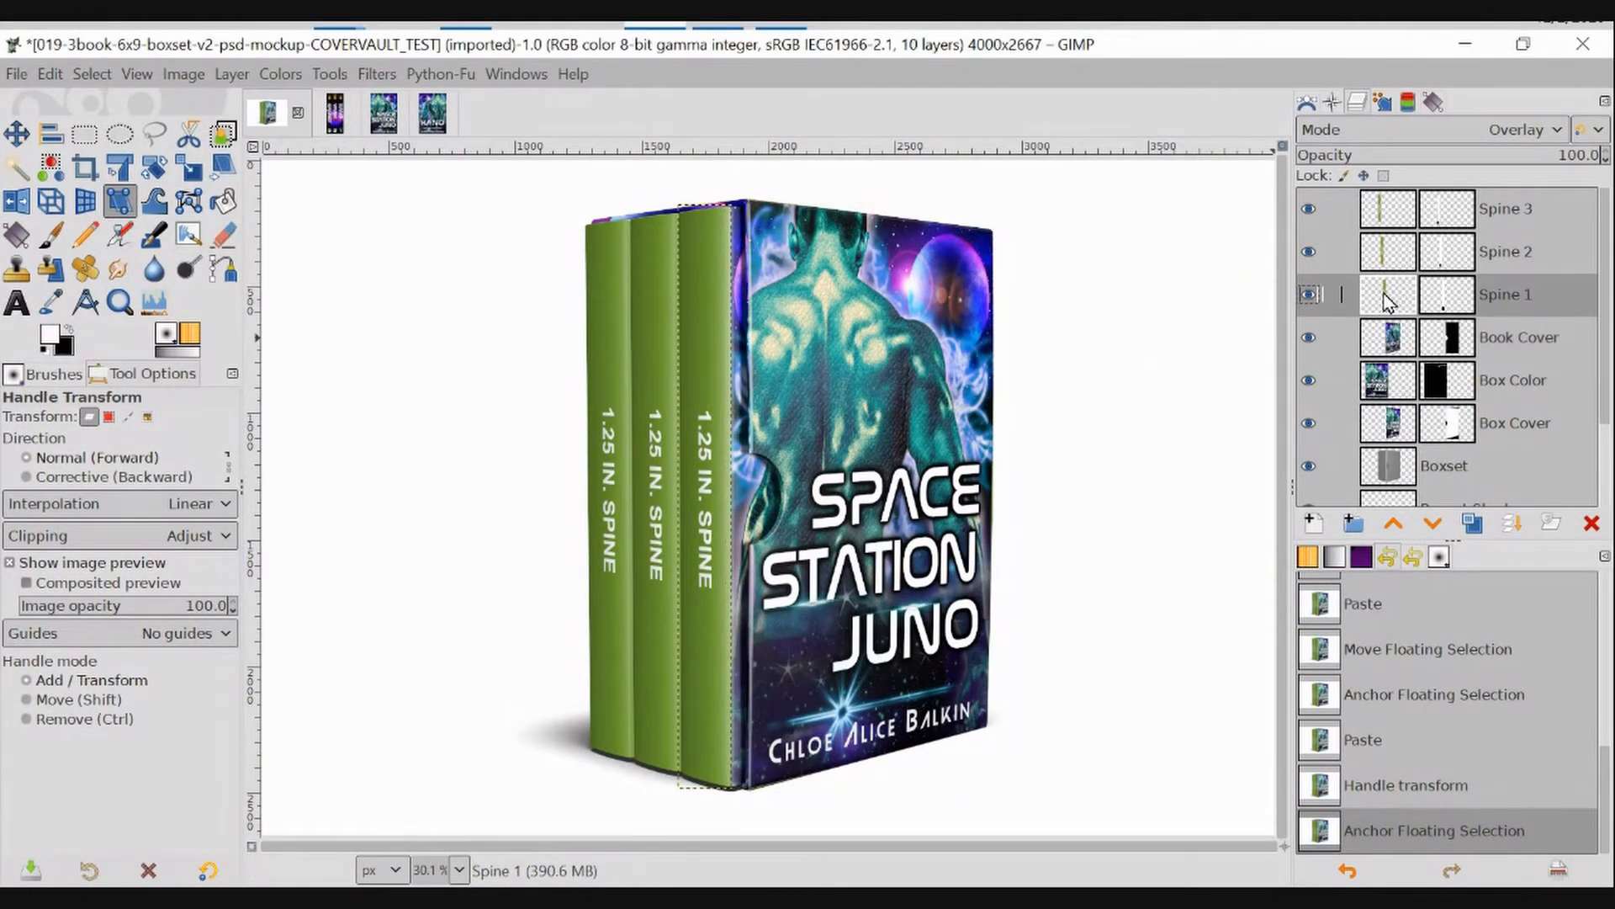
pyautogui.click(338, 114)
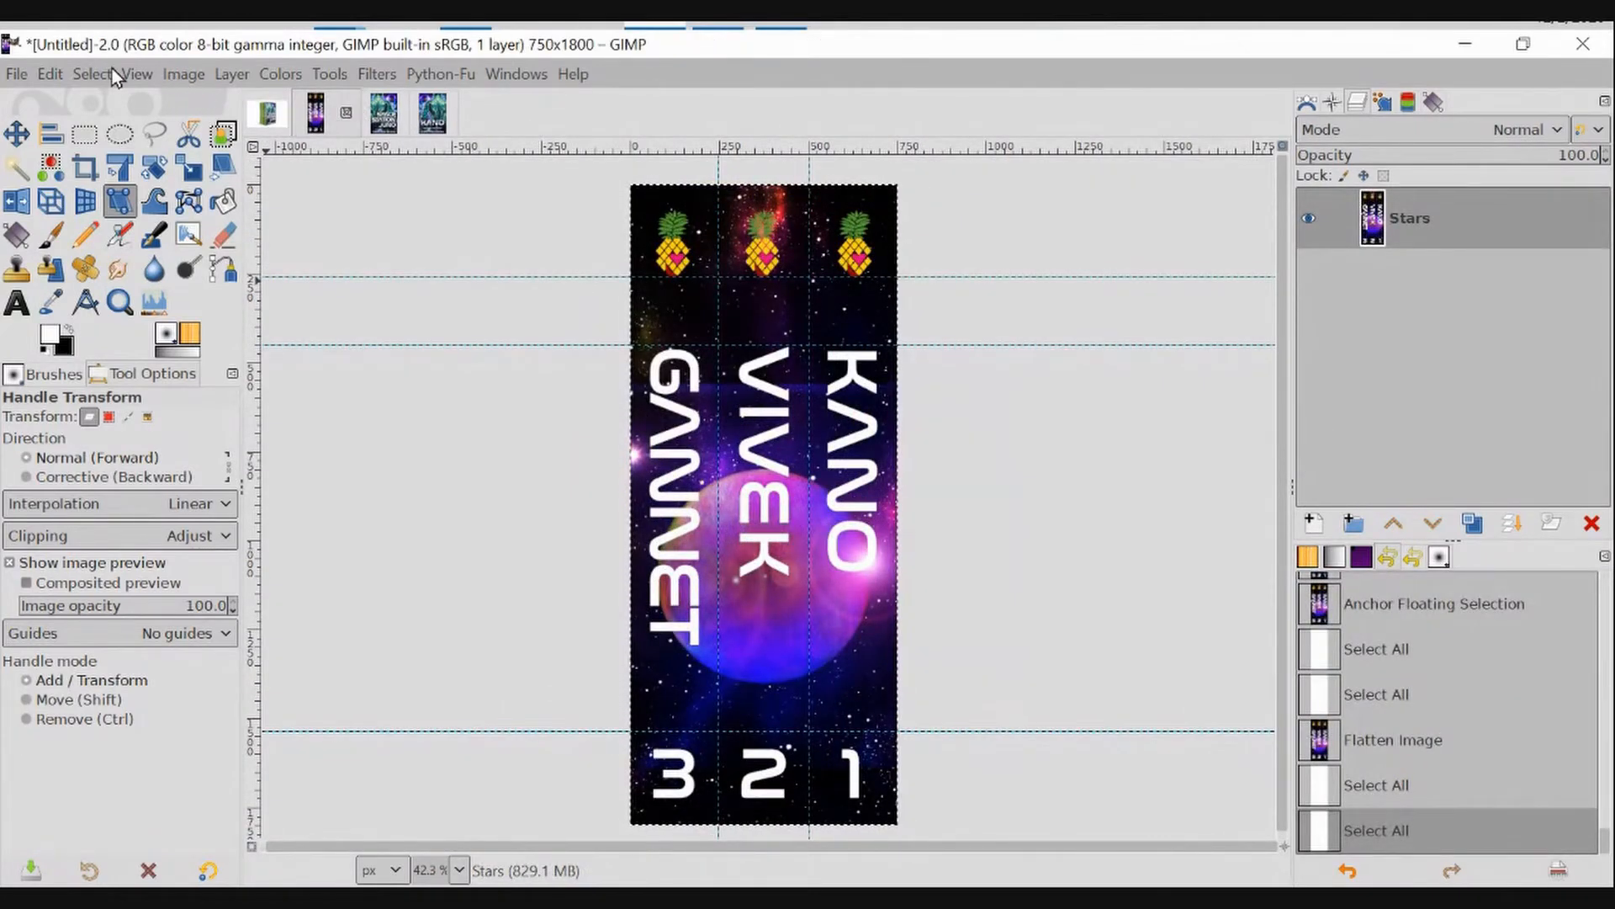
pyautogui.click(185, 76)
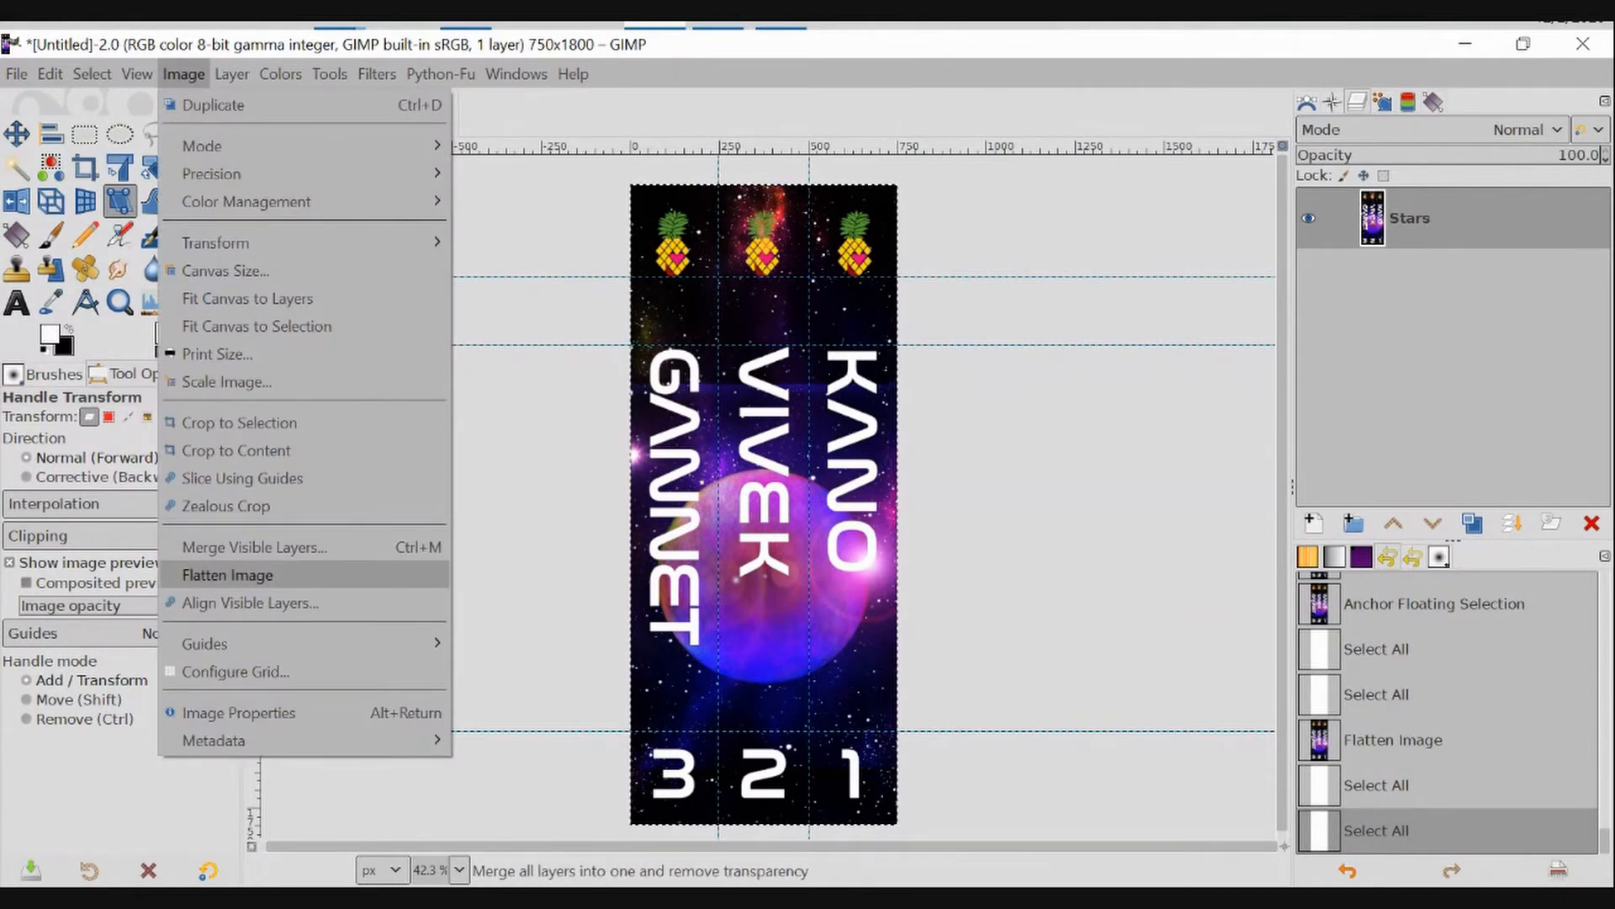
pyautogui.click(227, 575)
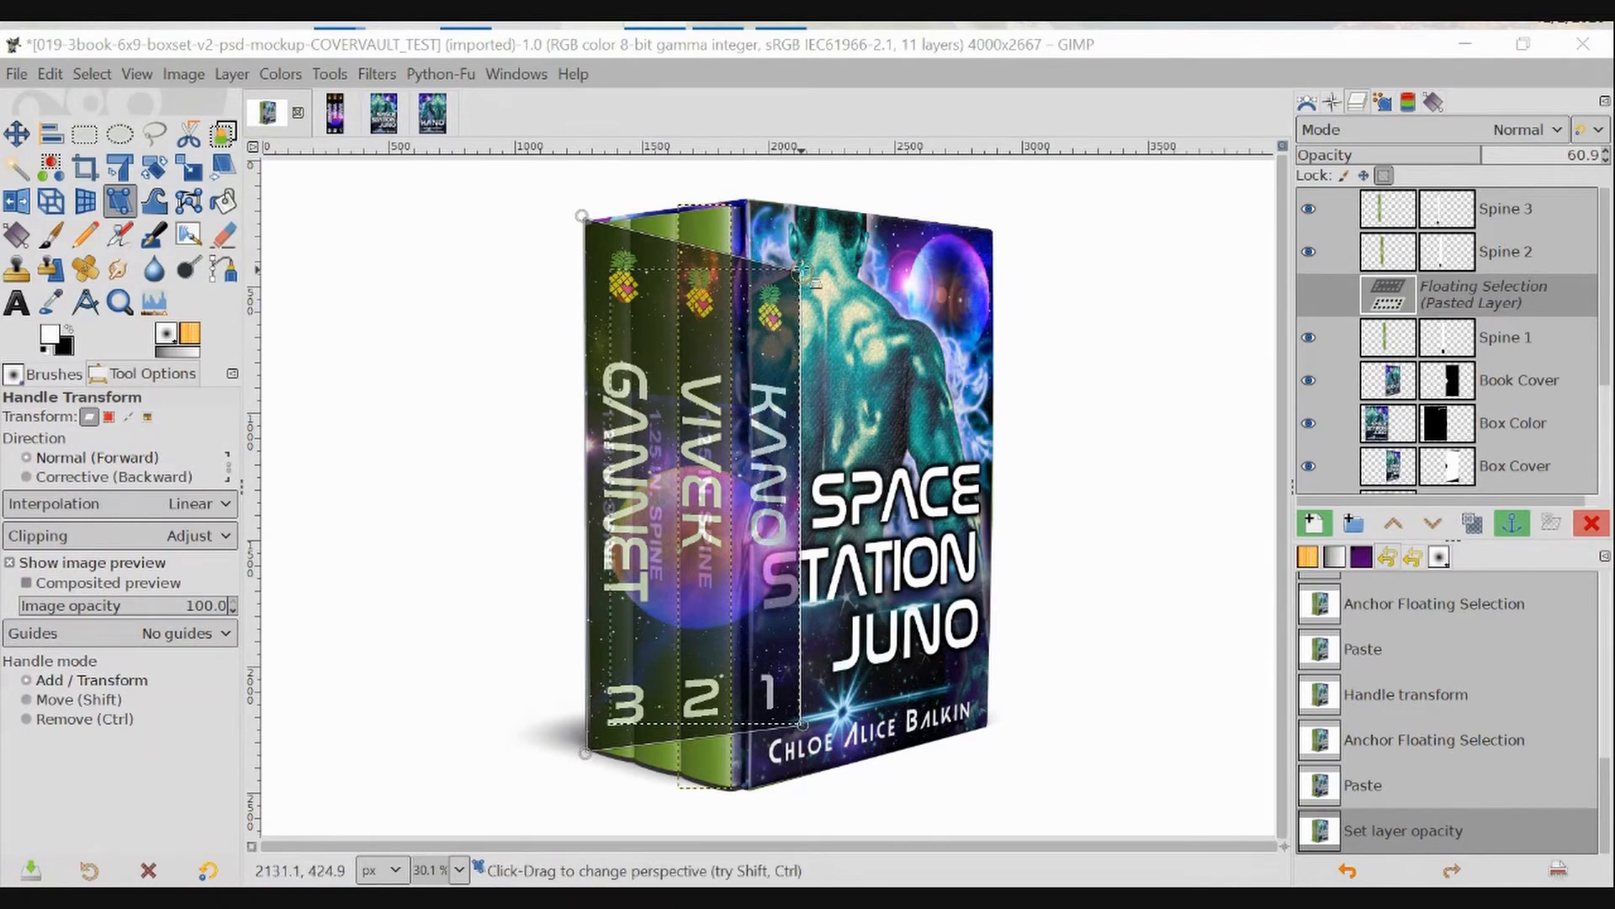
# Warp the pasted spine artwork's corners so it covers the mockup's three book spines.
pyautogui.moveTo(804, 267); pyautogui.dragTo(770, 229)
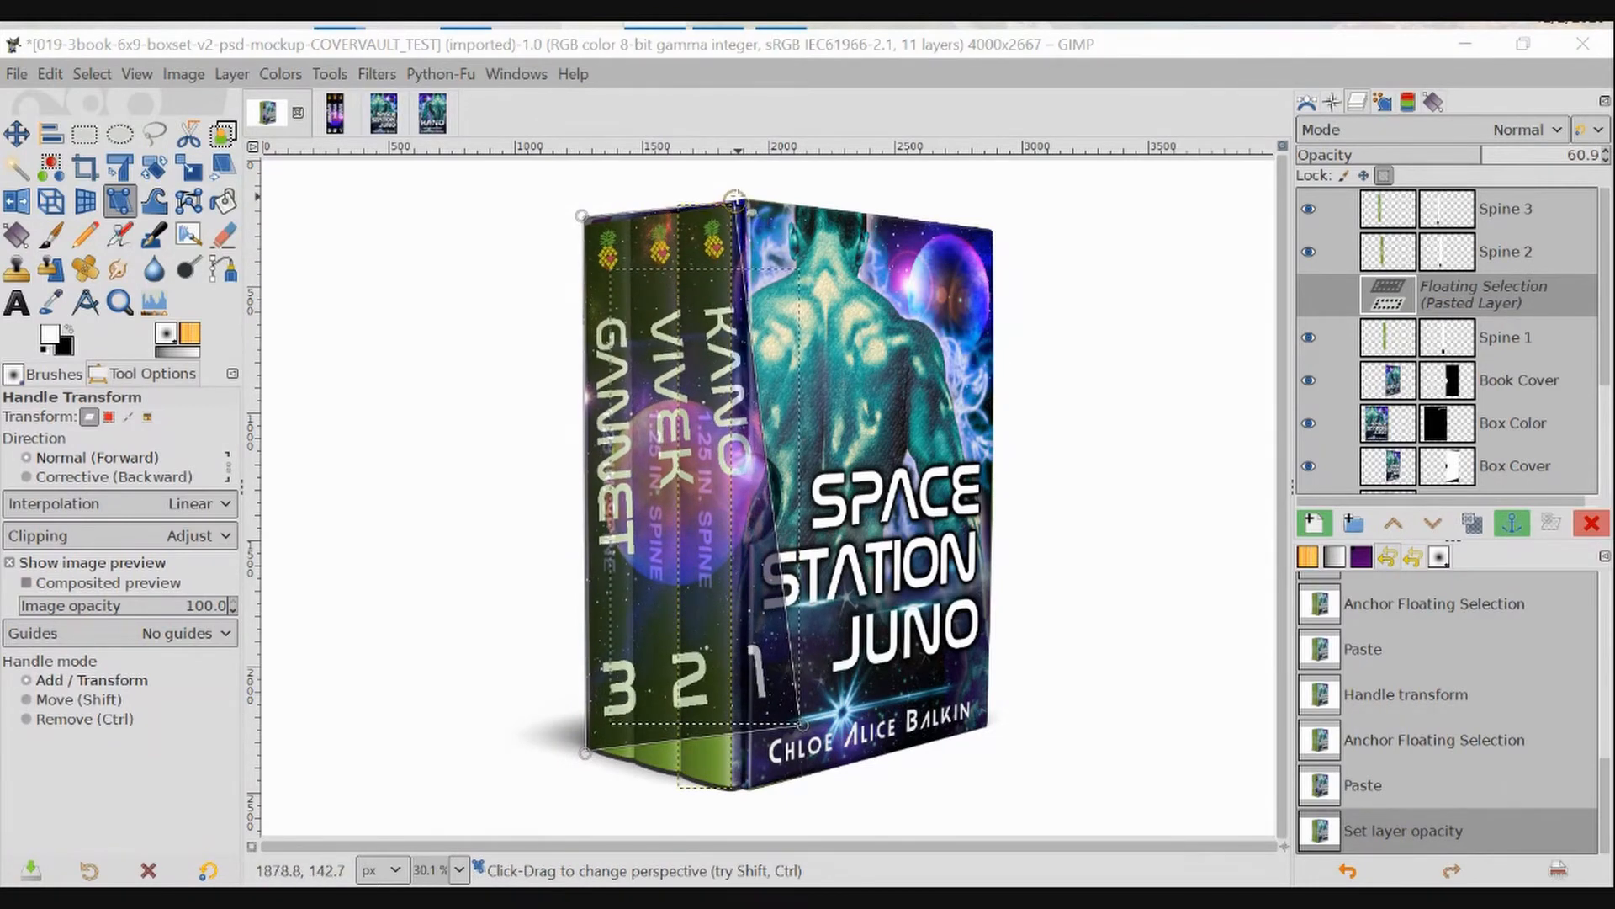
pyautogui.moveTo(805, 730); pyautogui.dragTo(744, 810)
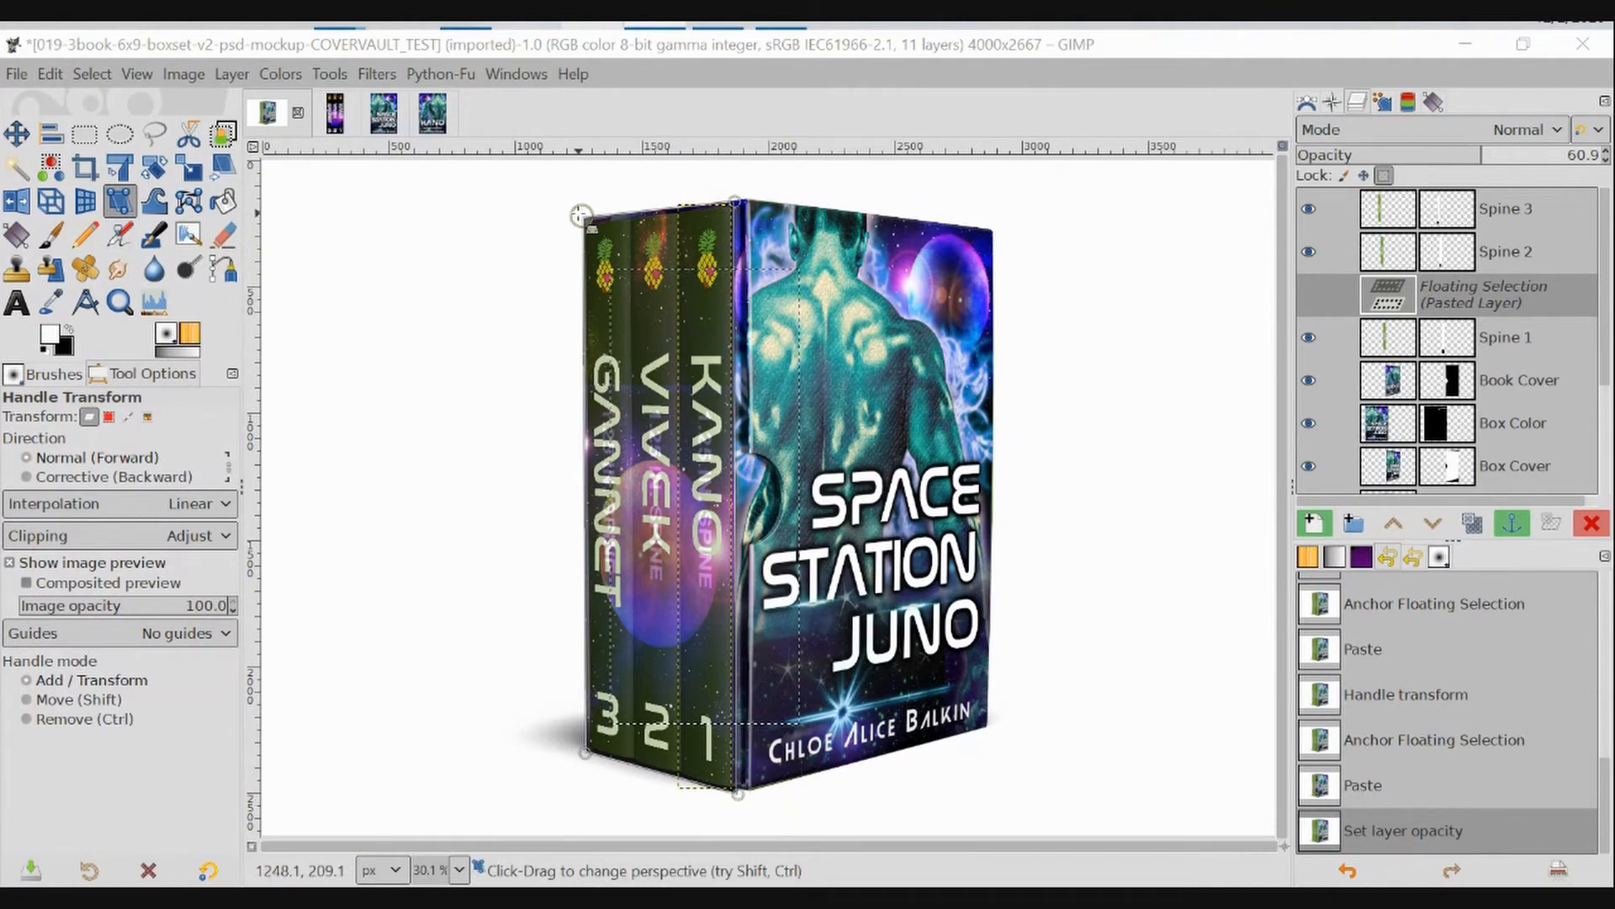
pyautogui.moveTo(581, 215); pyautogui.dragTo(580, 222)
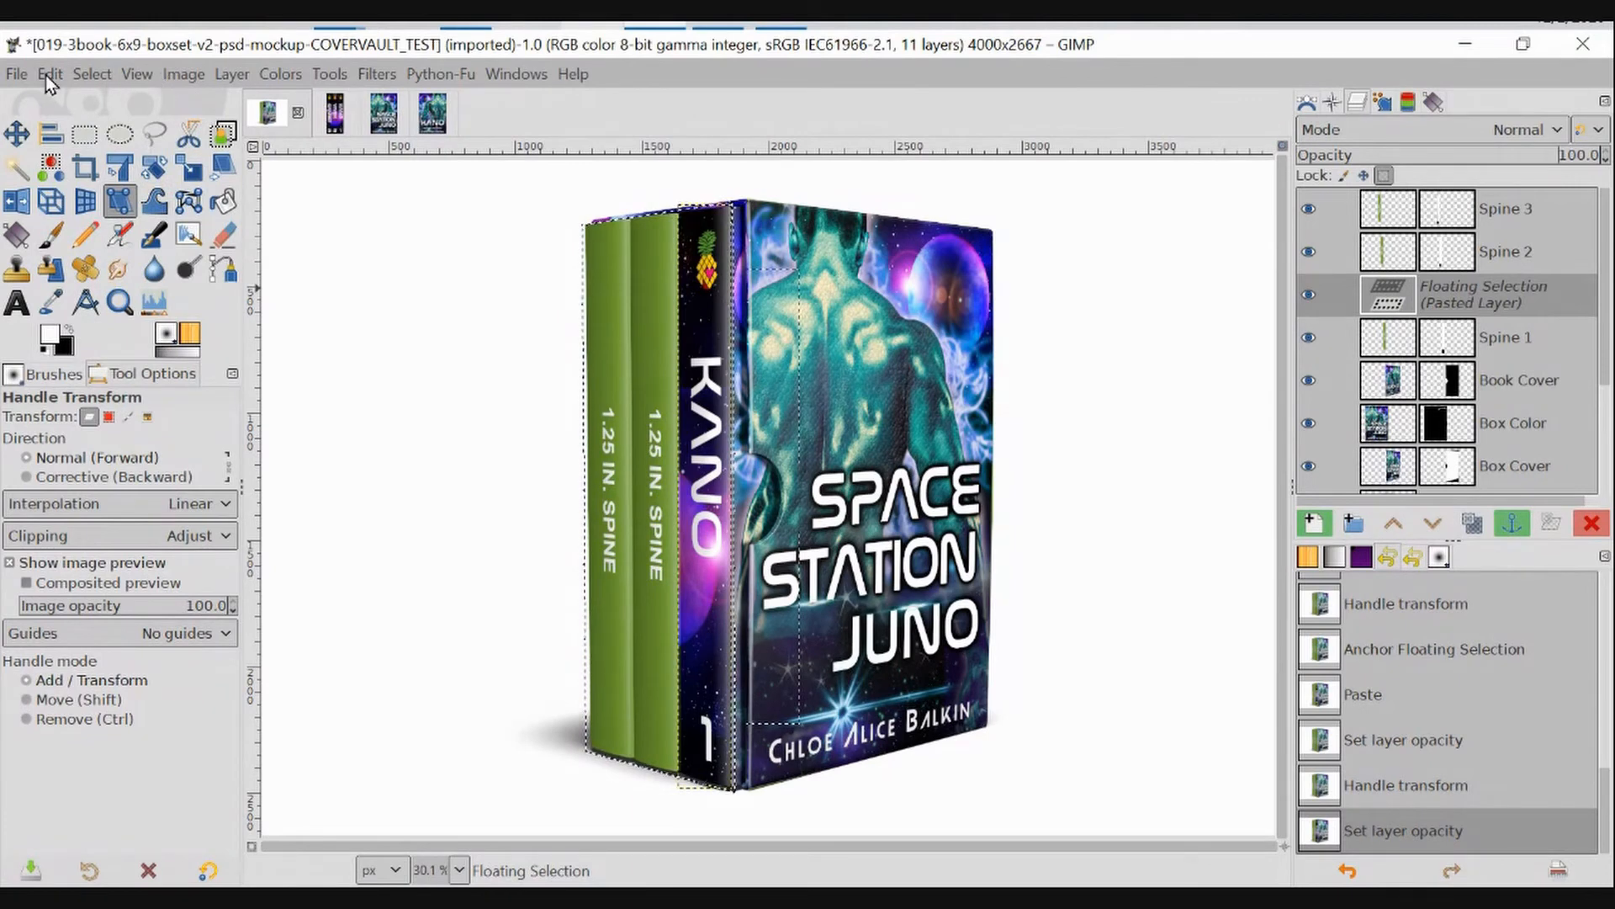
# Copy the warped spine artwork and anchor the floating selection to the Spine 1 layer.
pyautogui.click(48, 74)
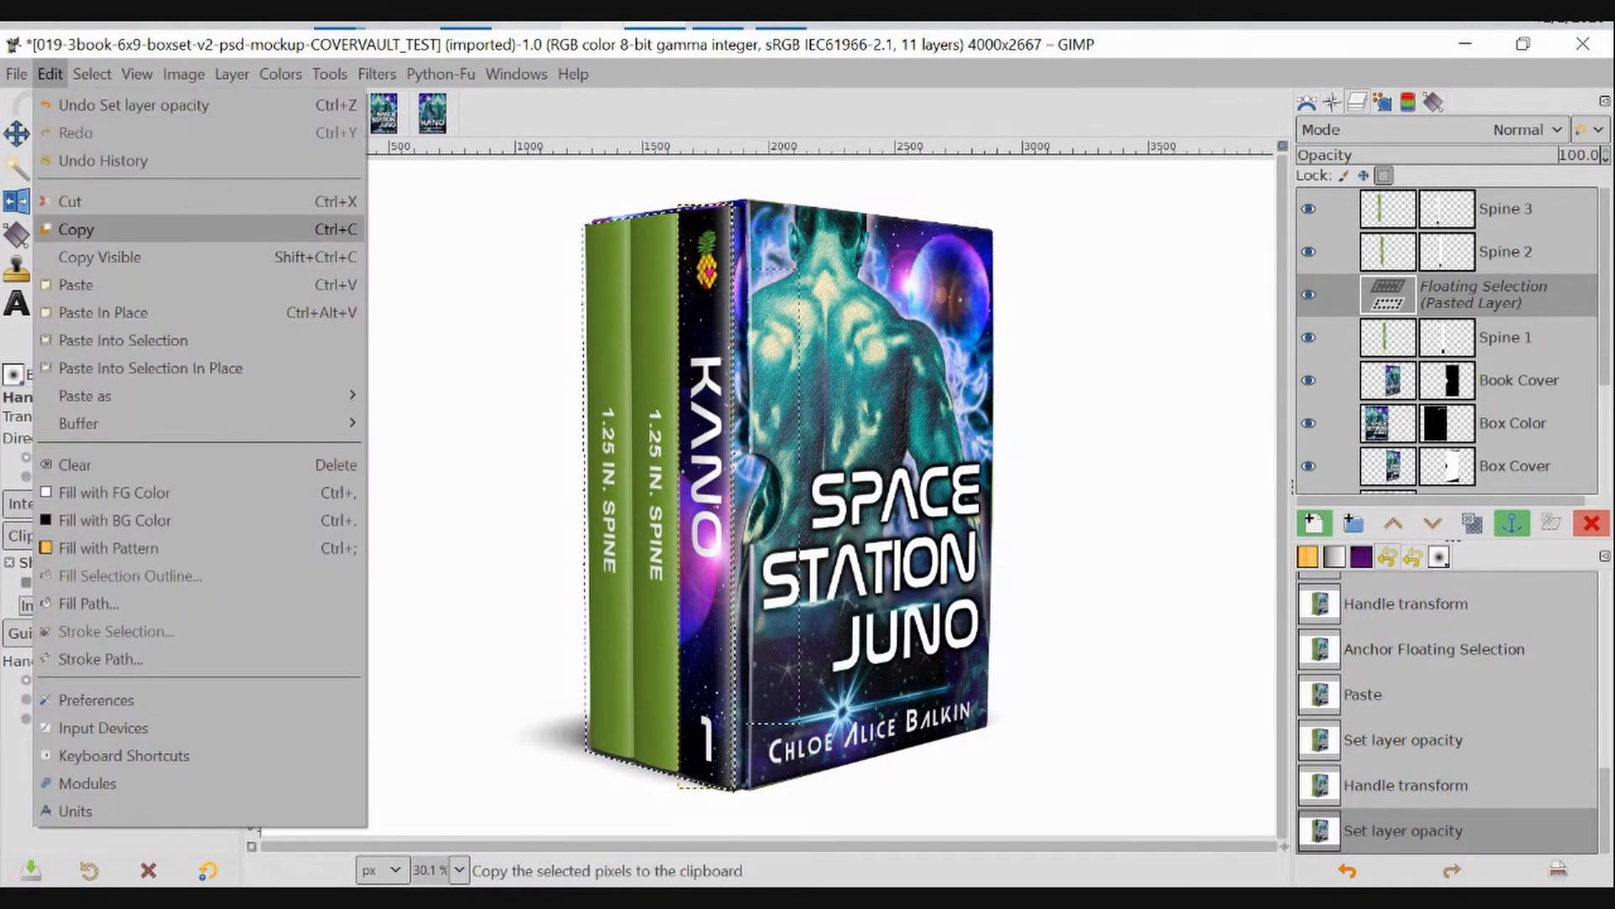
pyautogui.click(74, 231)
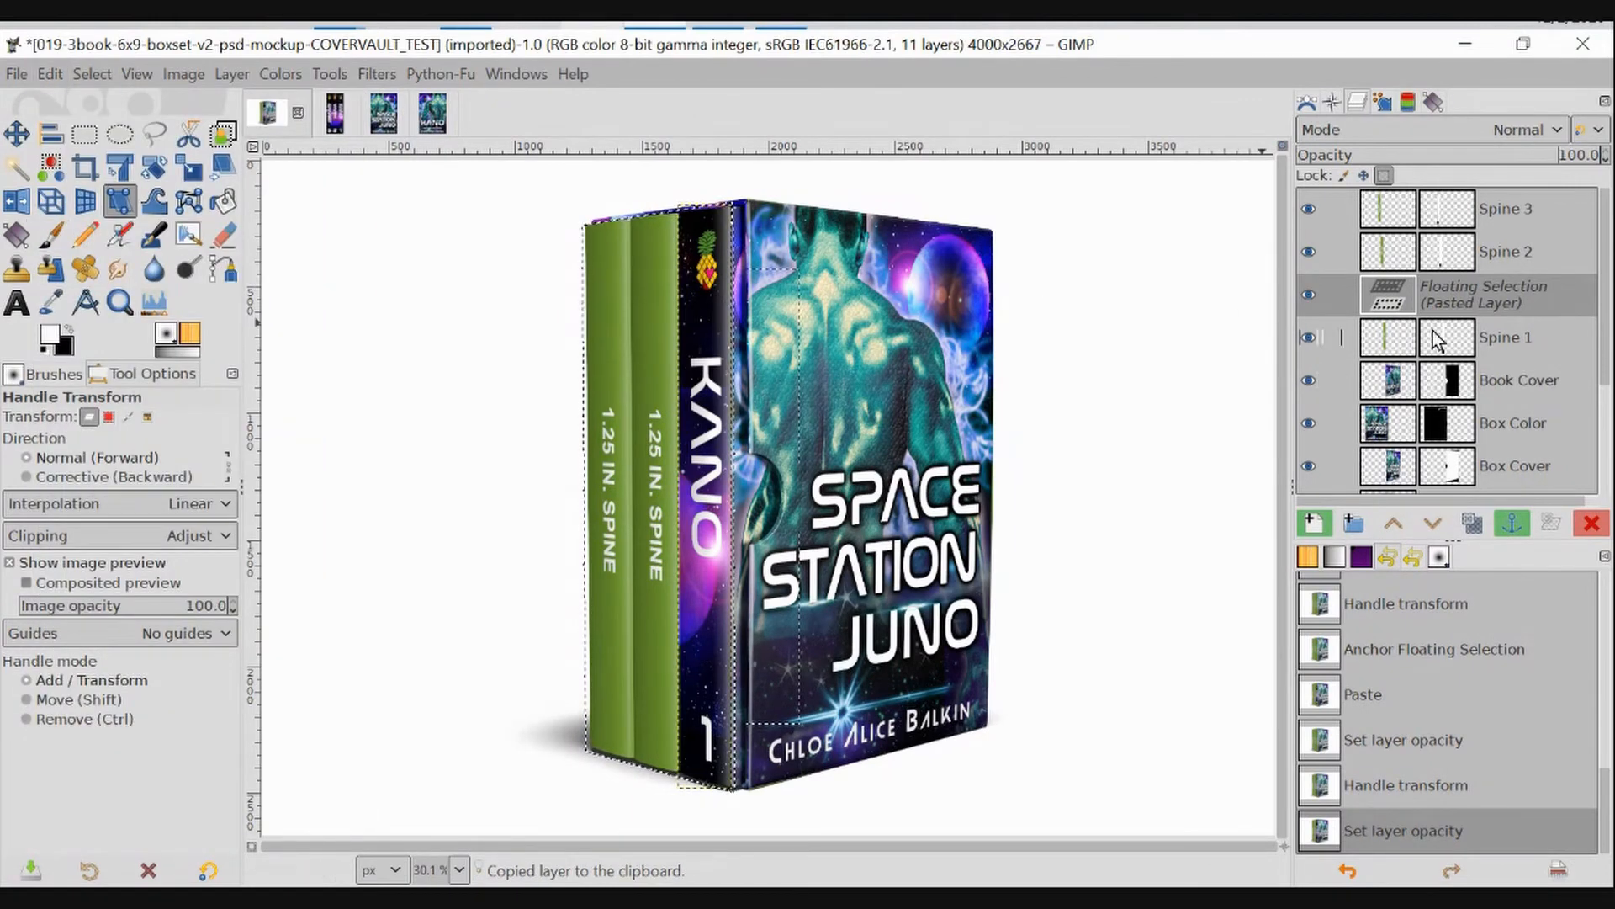
pyautogui.click(1516, 528)
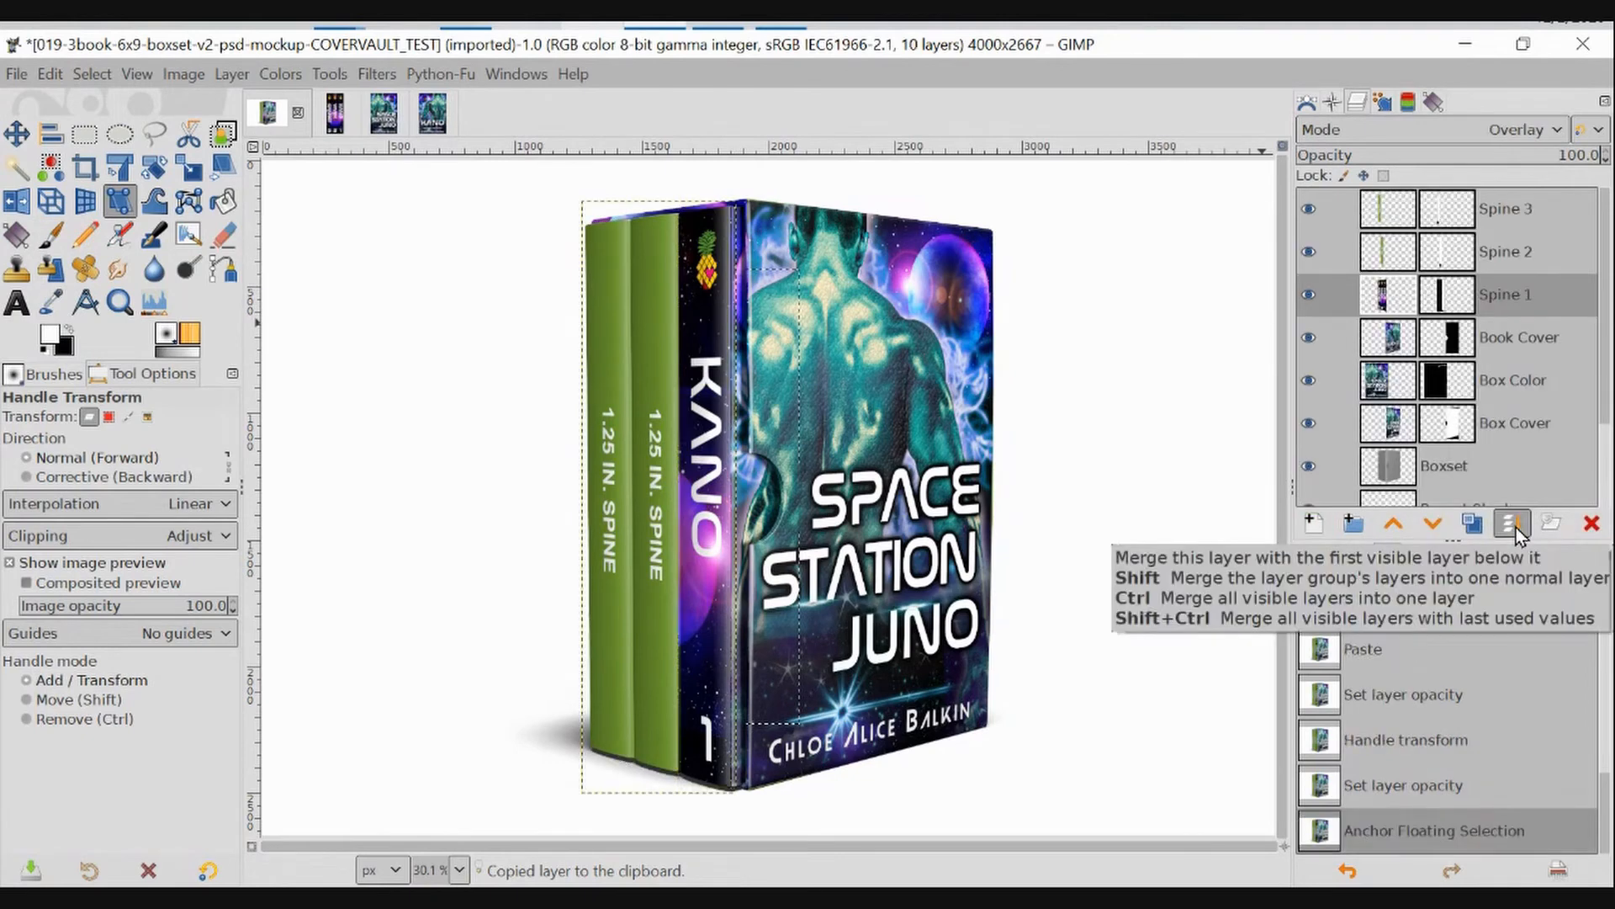
# Paste the copied warped spine artwork onto the Spine 2 layer and anchor it.
pyautogui.click(1381, 259)
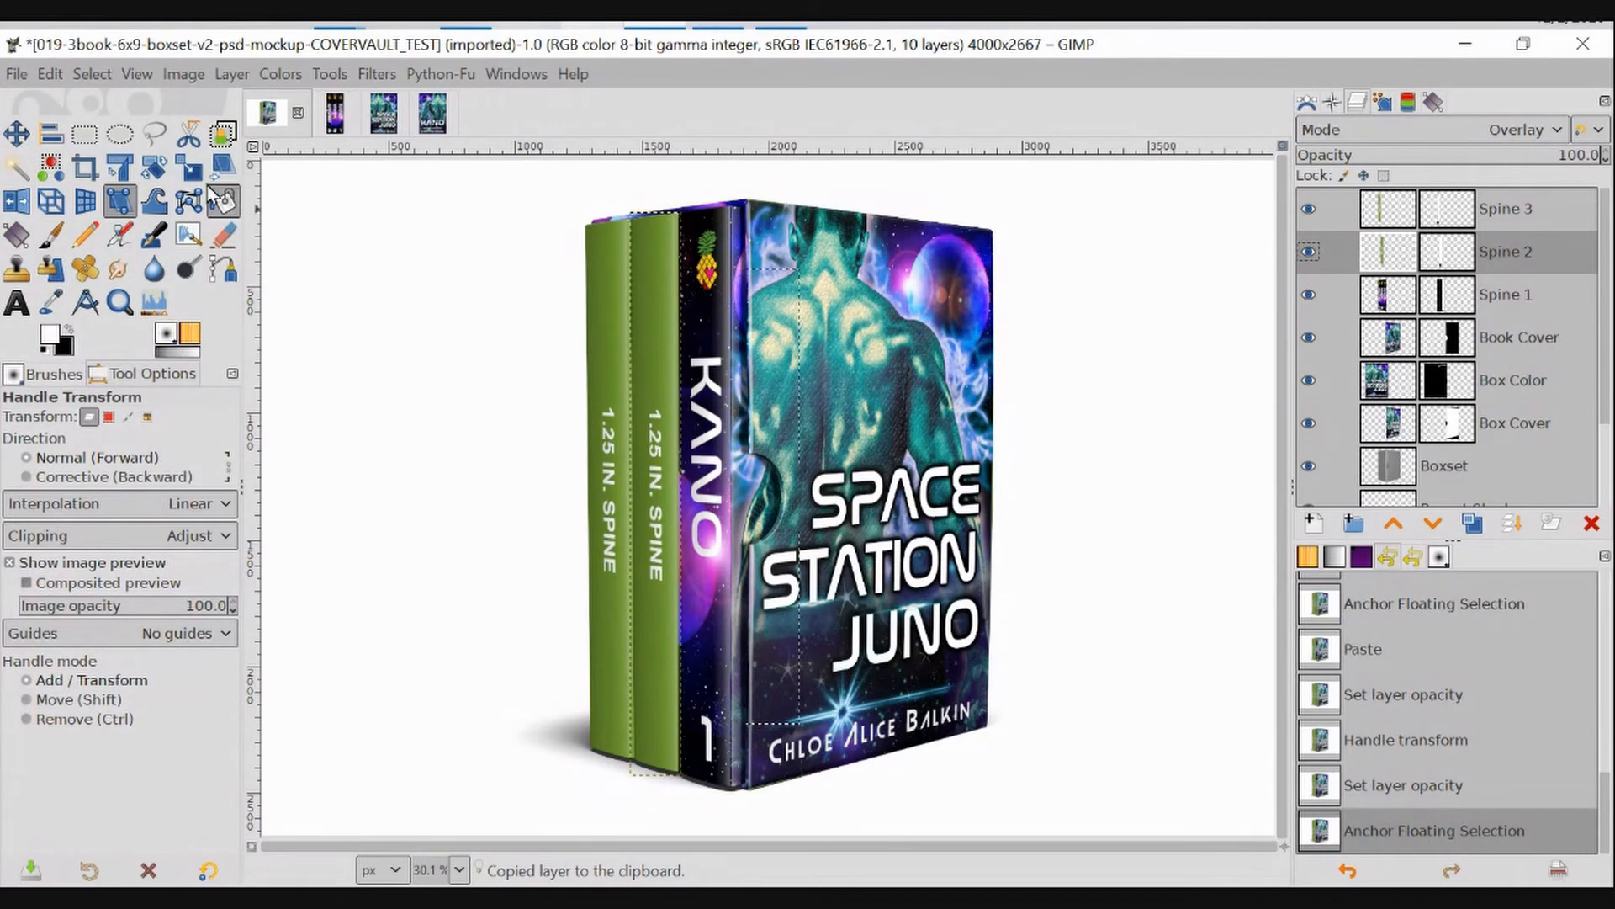
pyautogui.click(51, 73)
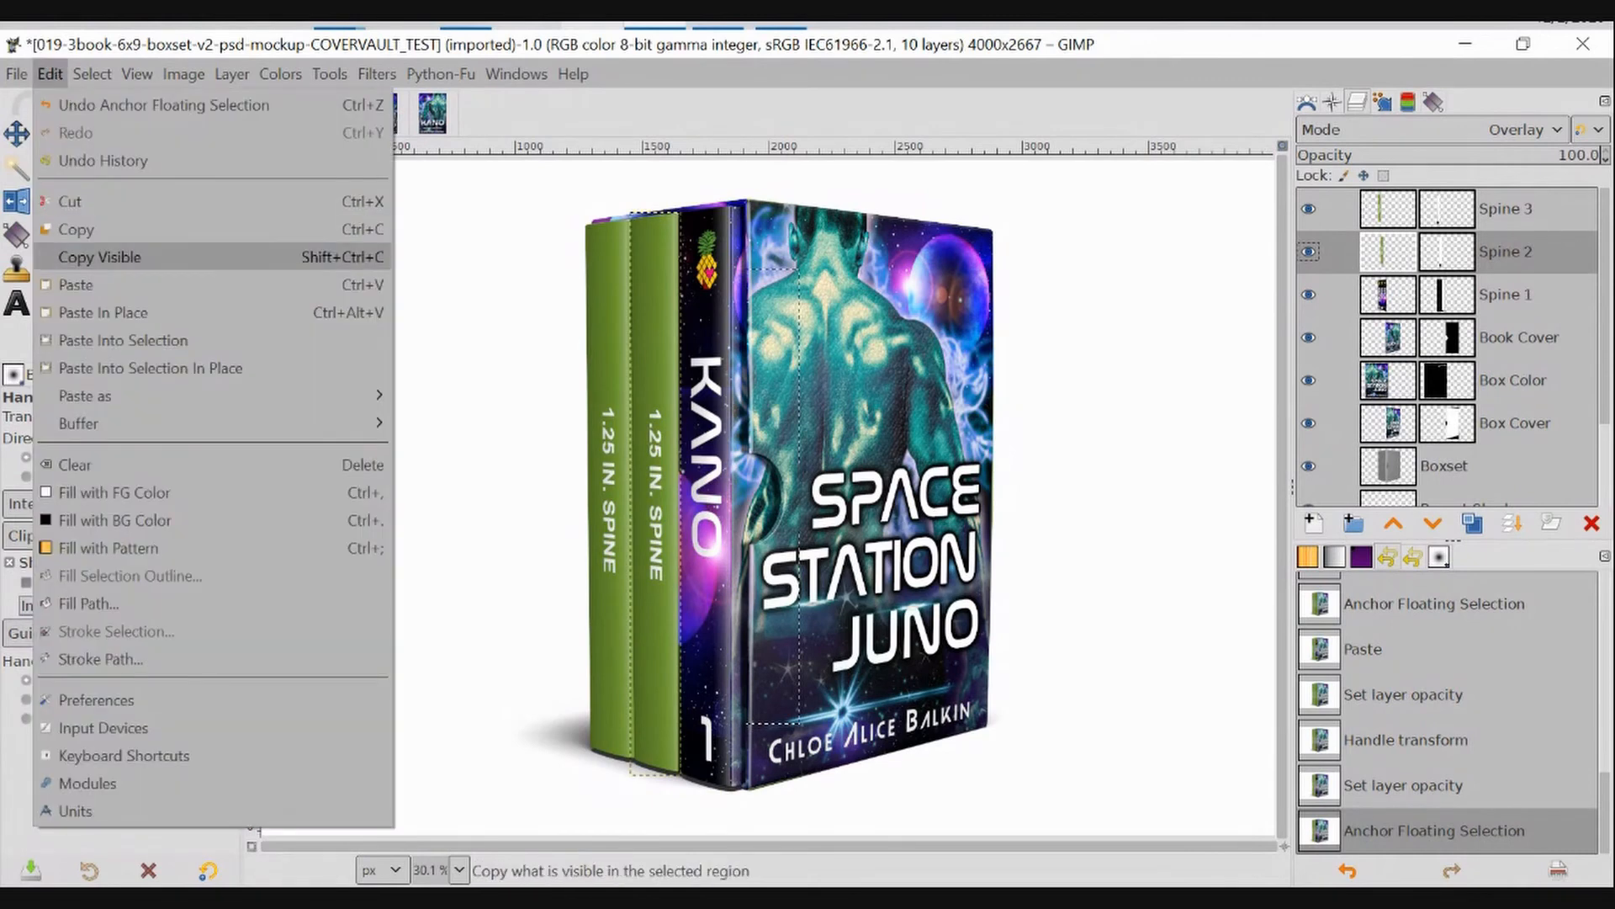
pyautogui.click(80, 285)
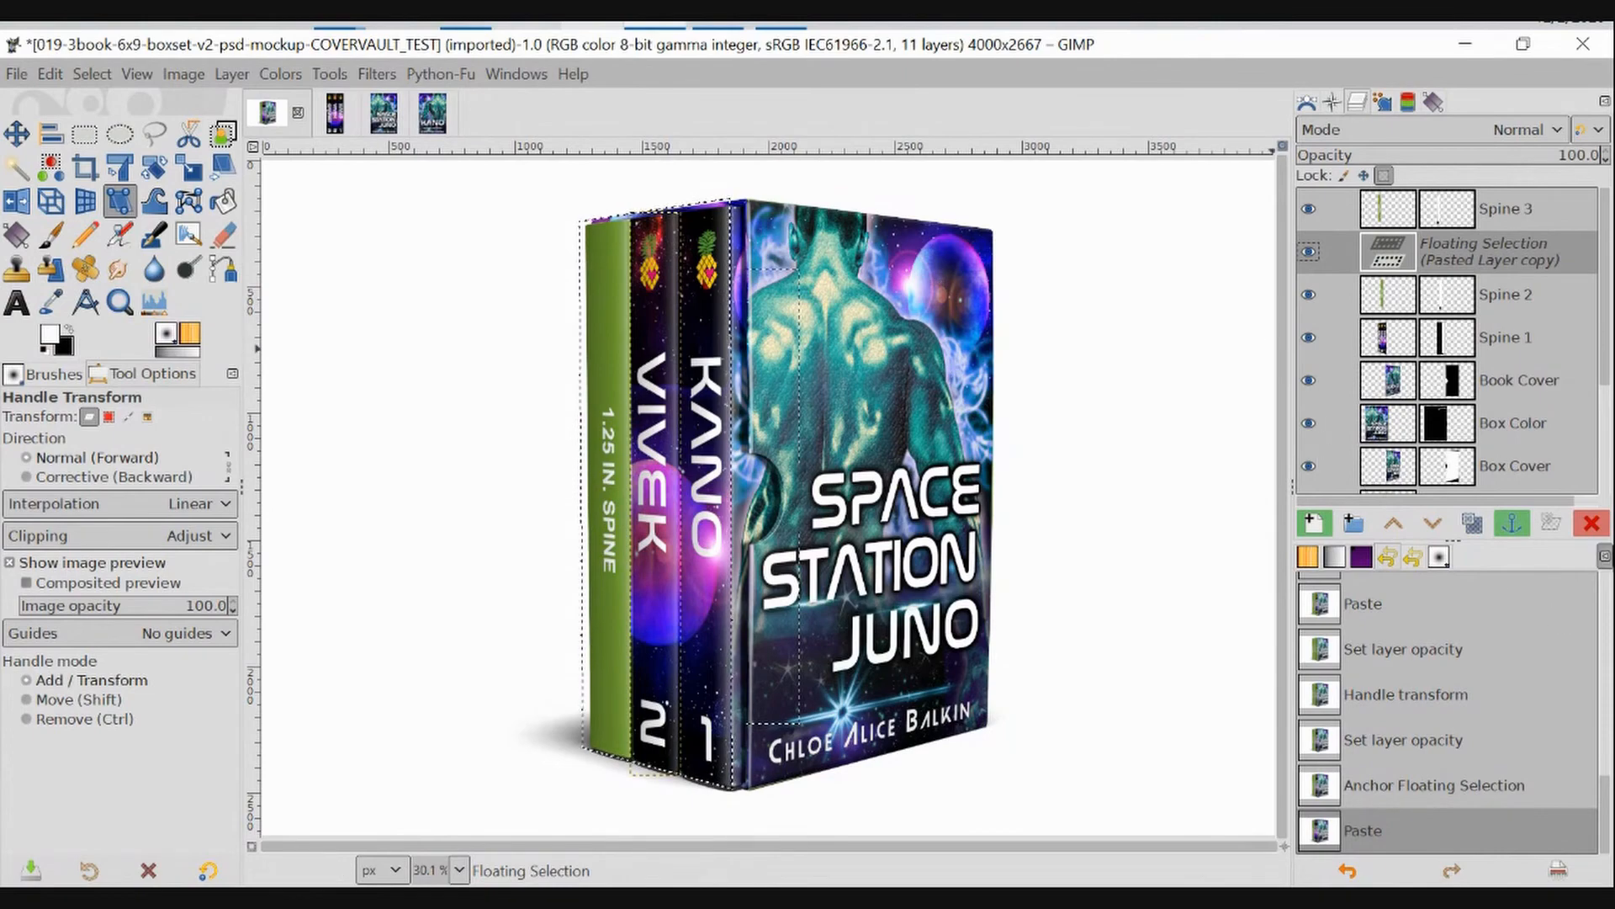
pyautogui.click(1501, 533)
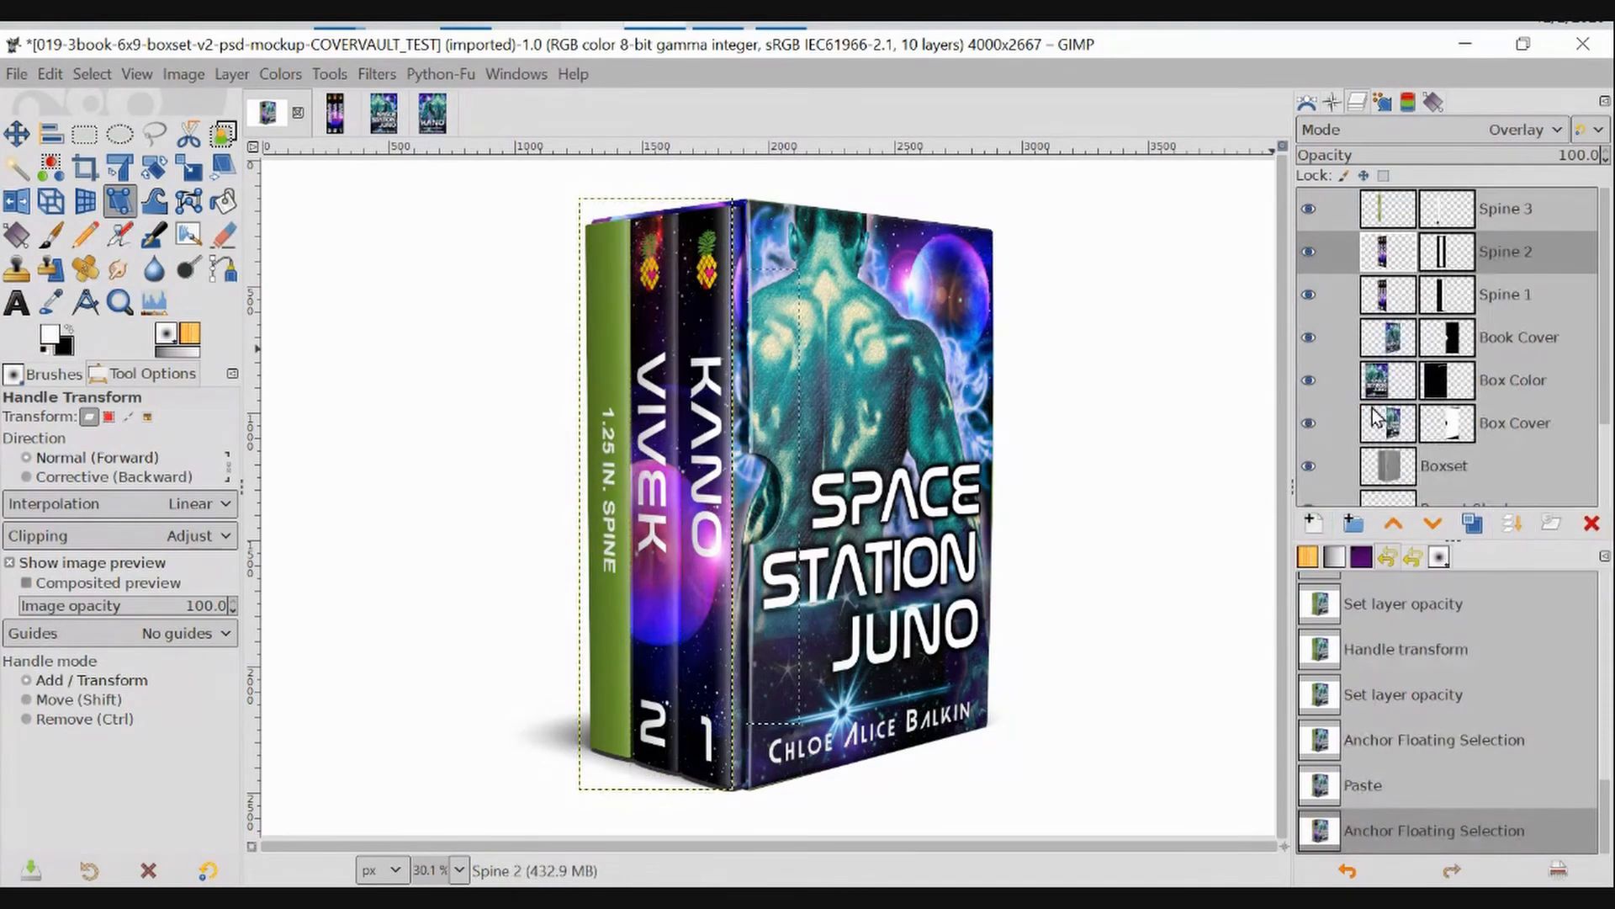
# Paste the warped spine artwork onto the Spine 3 layer and move it to align the GANNET title with the third spine.
pyautogui.click(1378, 215)
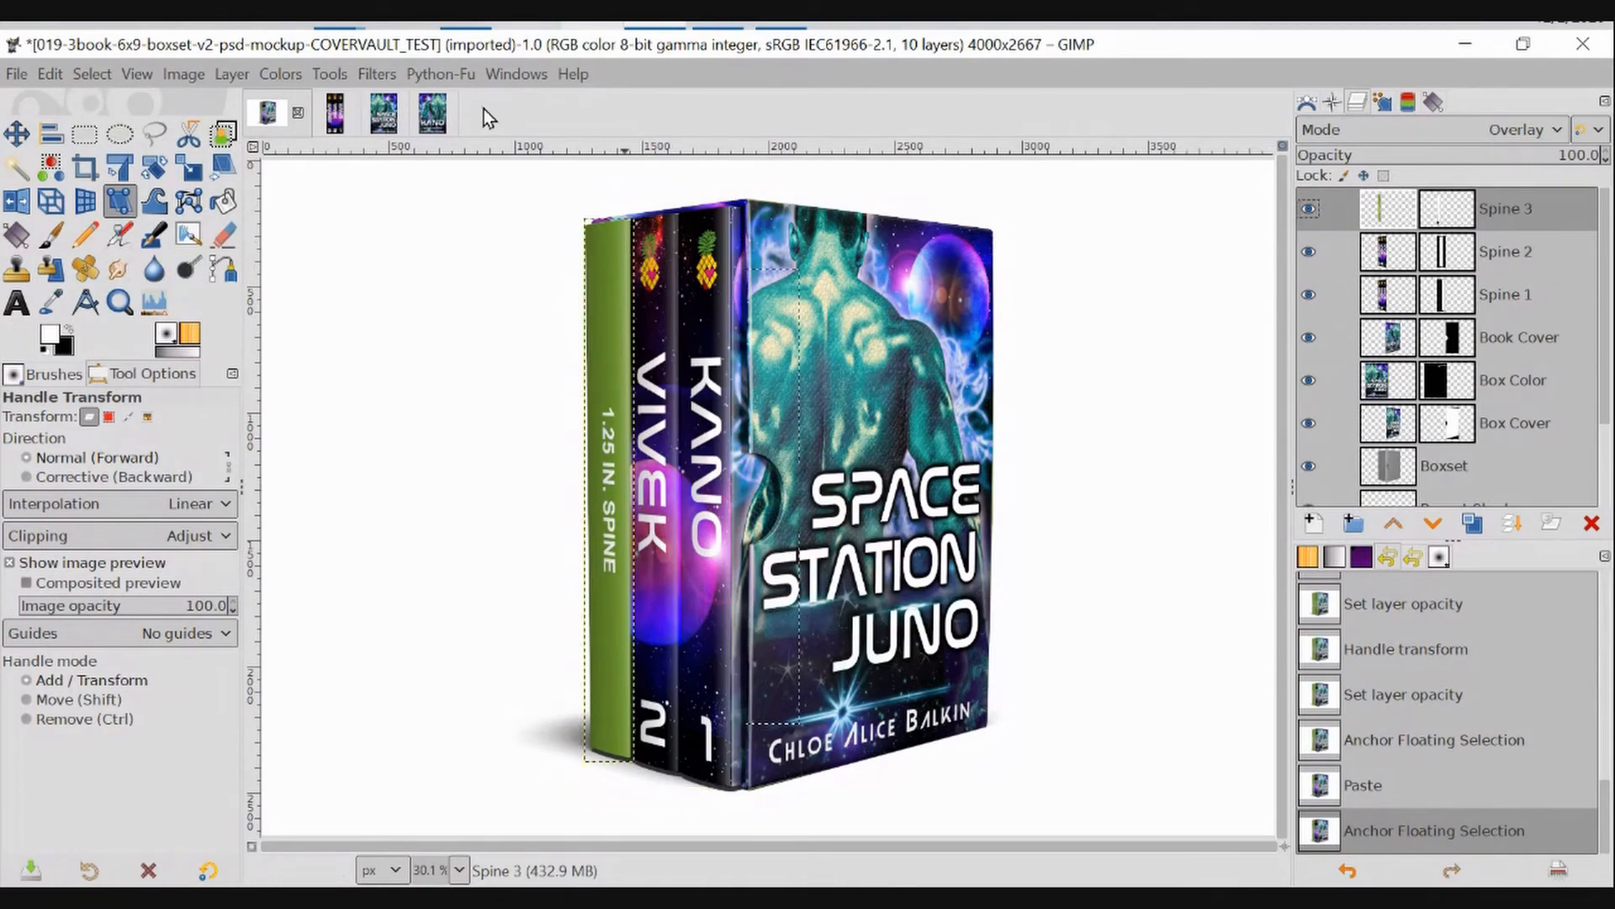
pyautogui.click(52, 74)
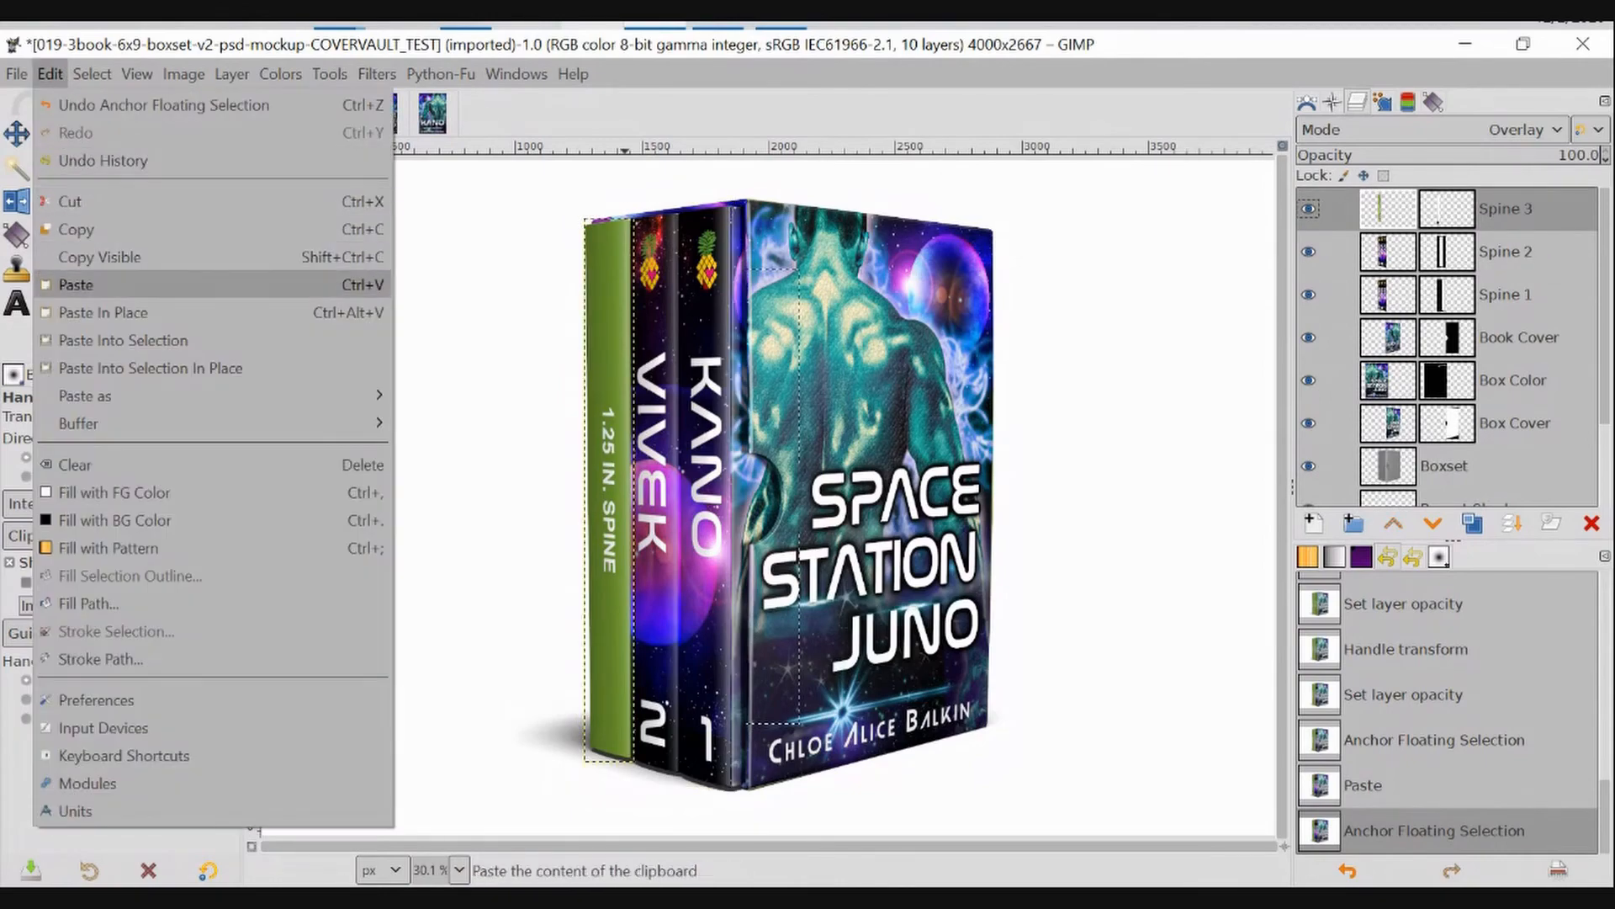
pyautogui.click(97, 278)
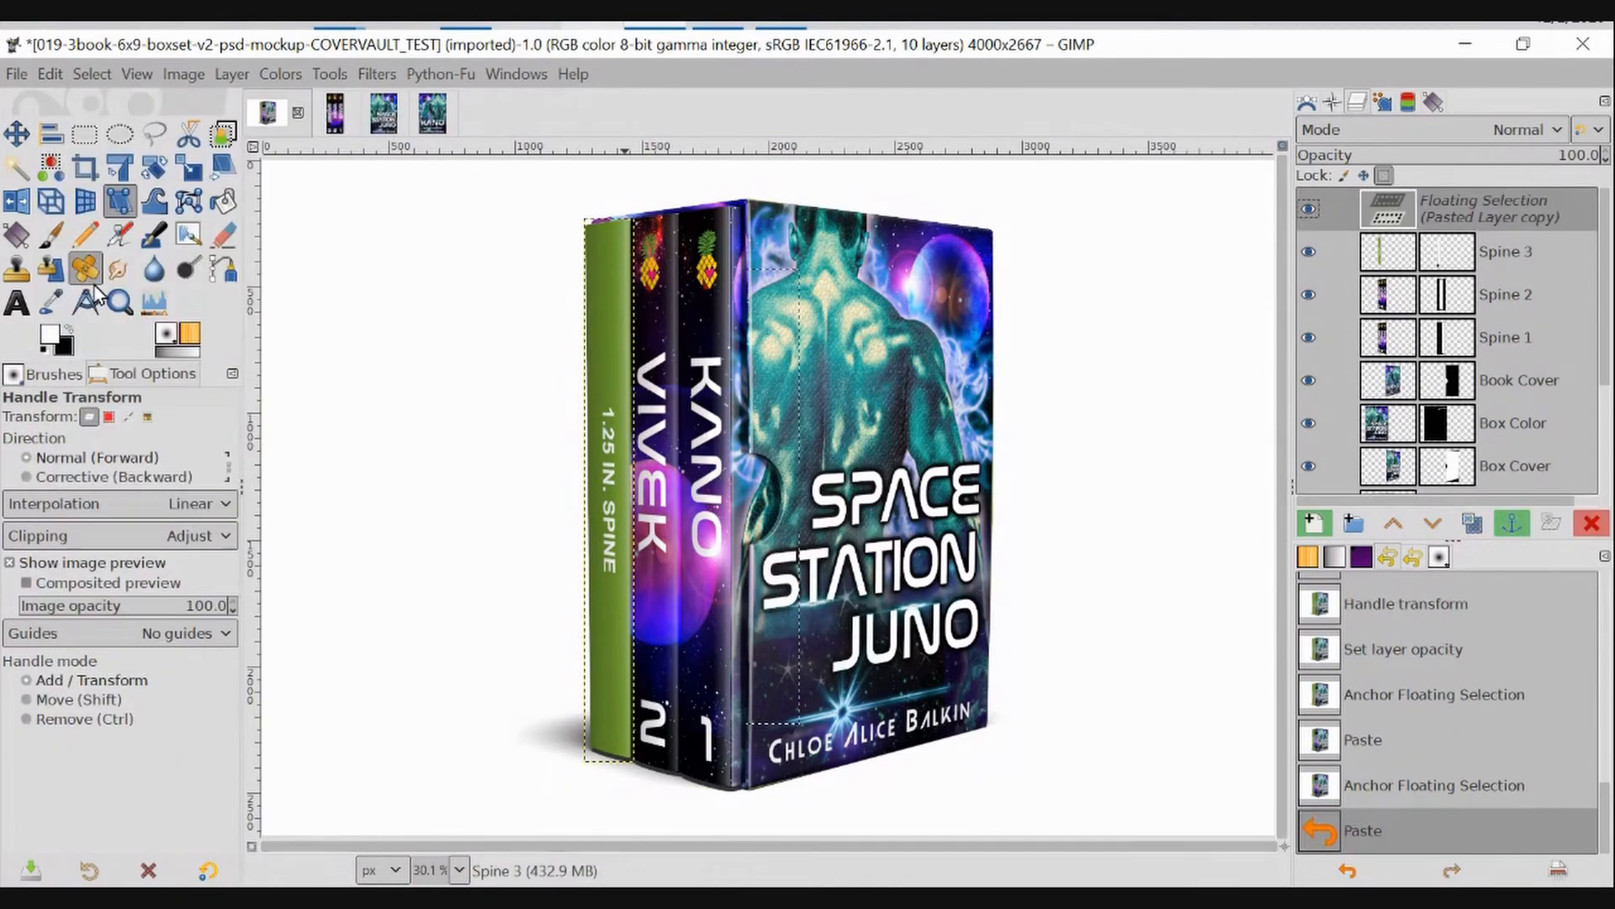
pyautogui.click(21, 140)
pyautogui.moveTo(622, 392); pyautogui.dragTo(671, 394)
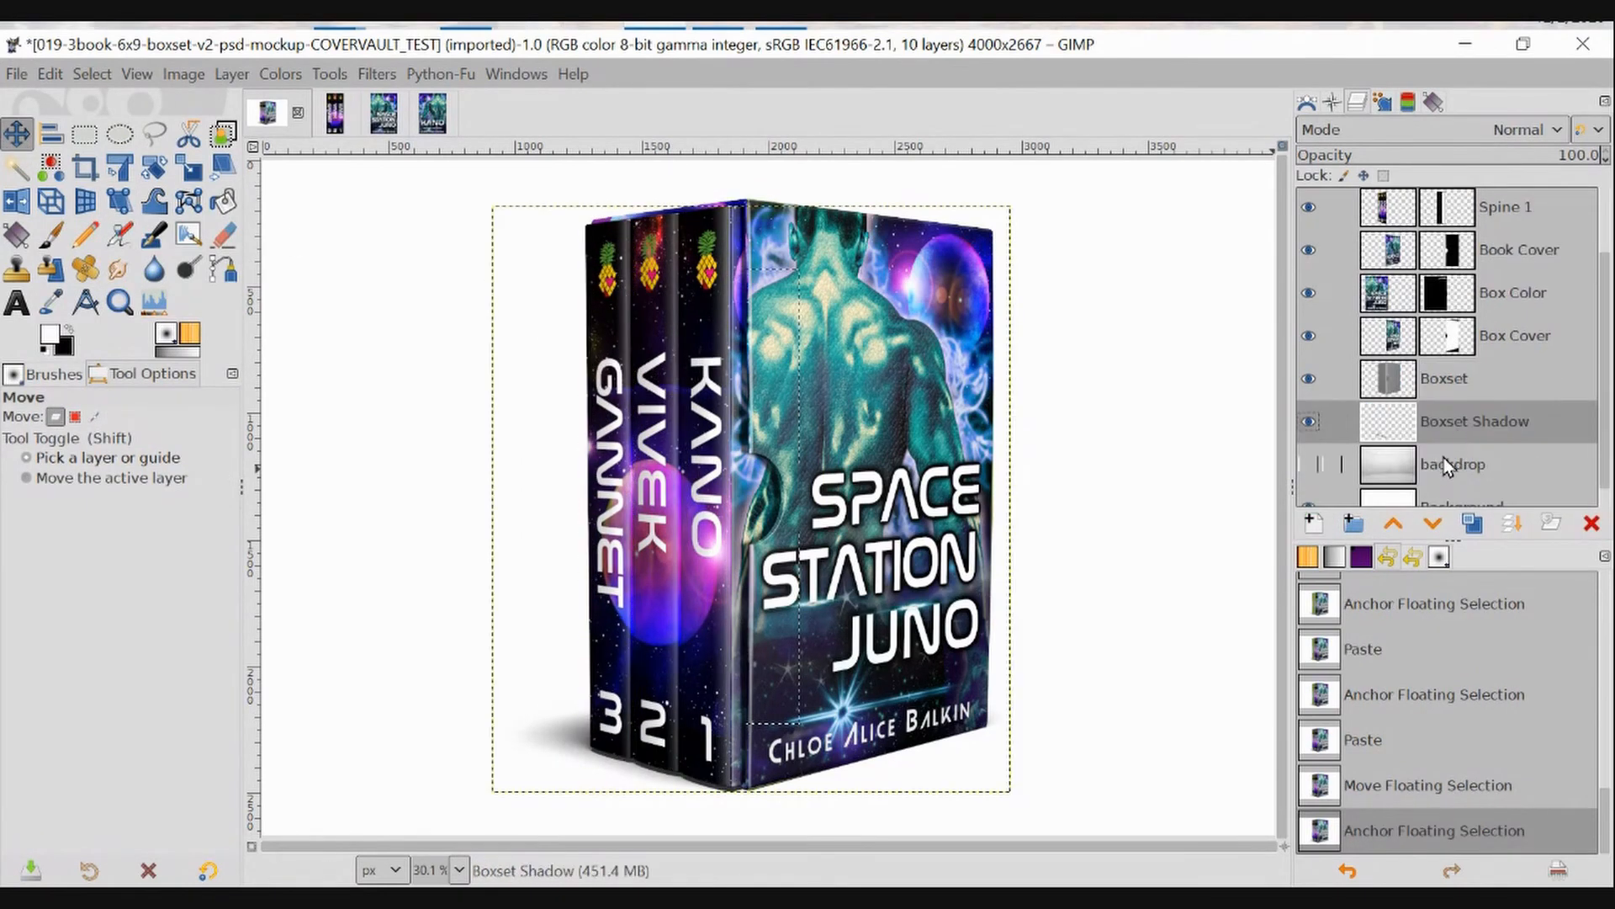
# Make the Background layer active and select the entire canvas.
pyautogui.click(1451, 503)
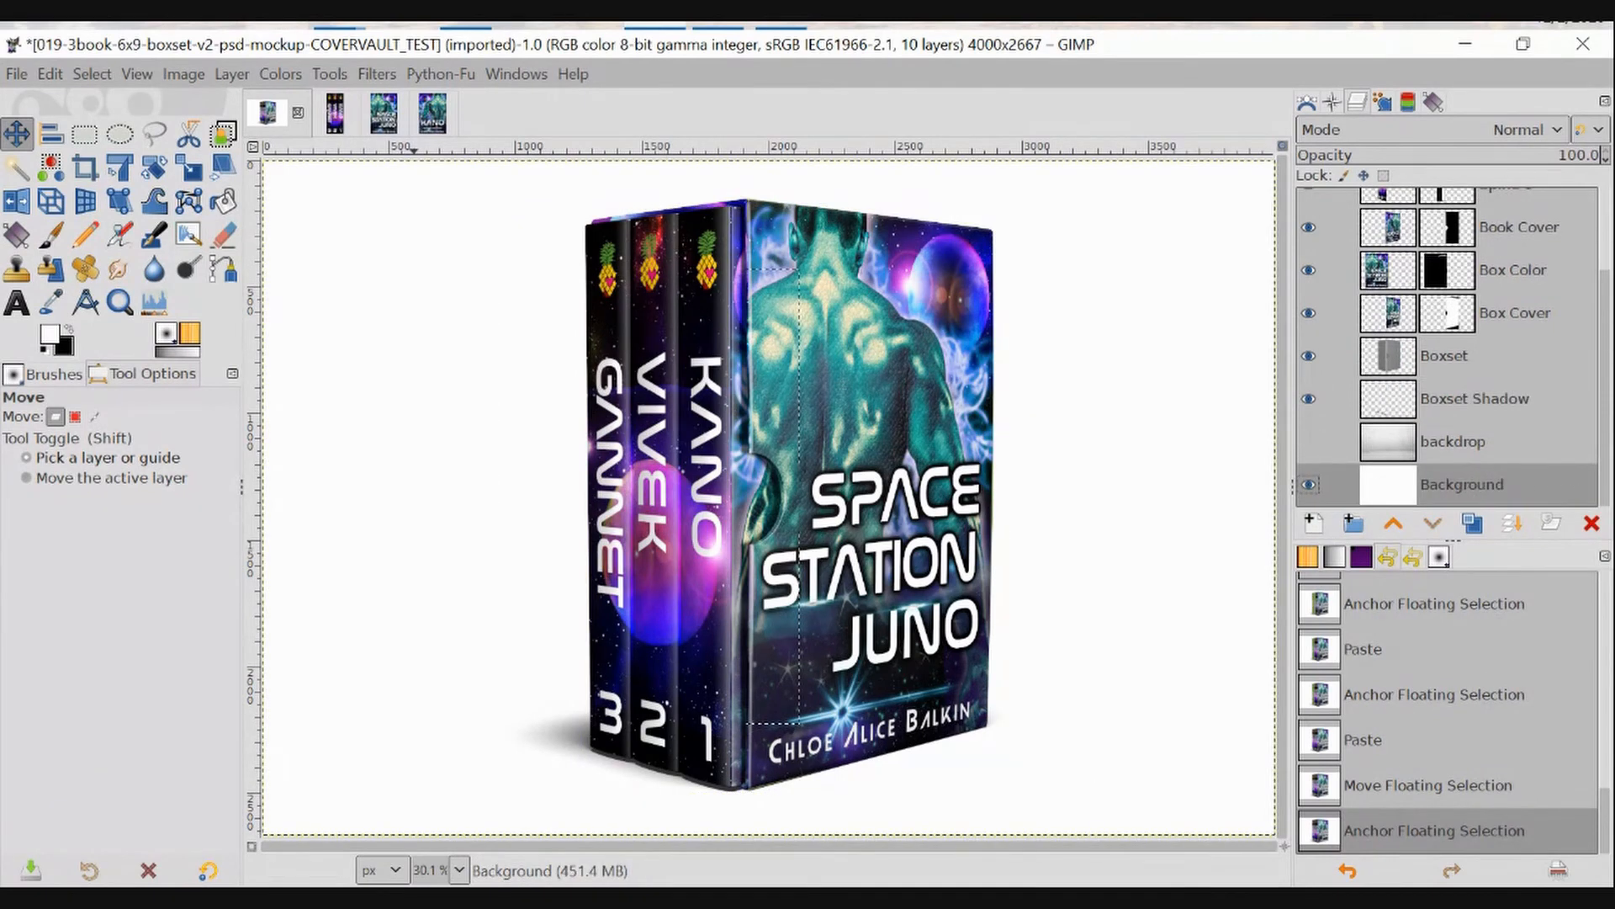
pyautogui.click(92, 74)
pyautogui.click(108, 104)
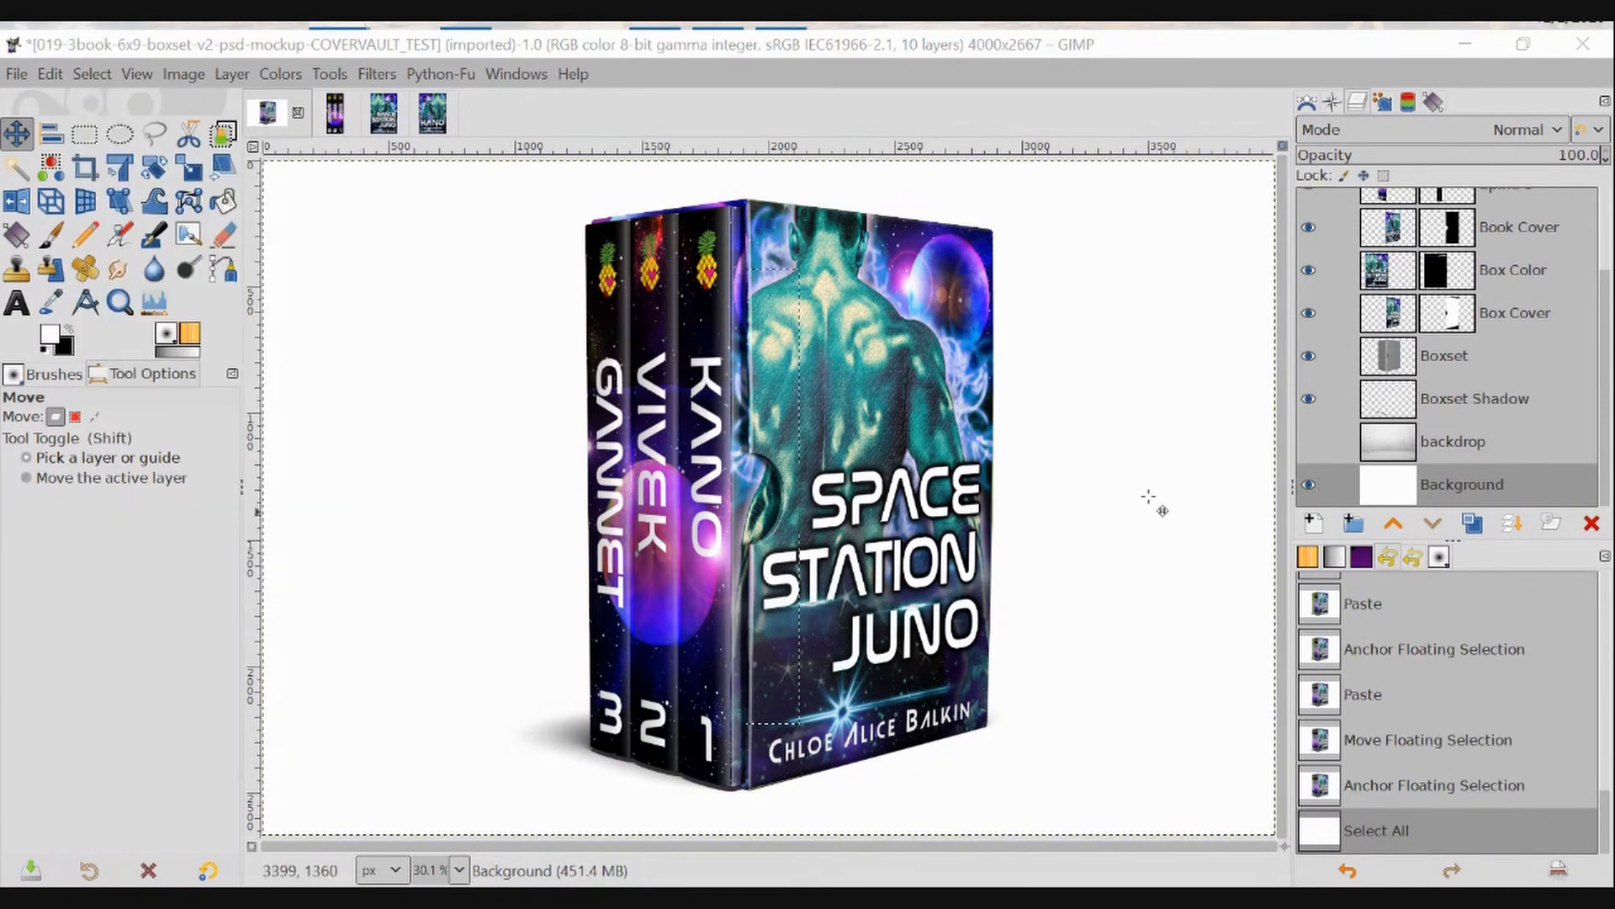
# Preview the mockup with the backdrop layer shown, hide that layer again and reselect the entire canvas.
pyautogui.click(1308, 444)
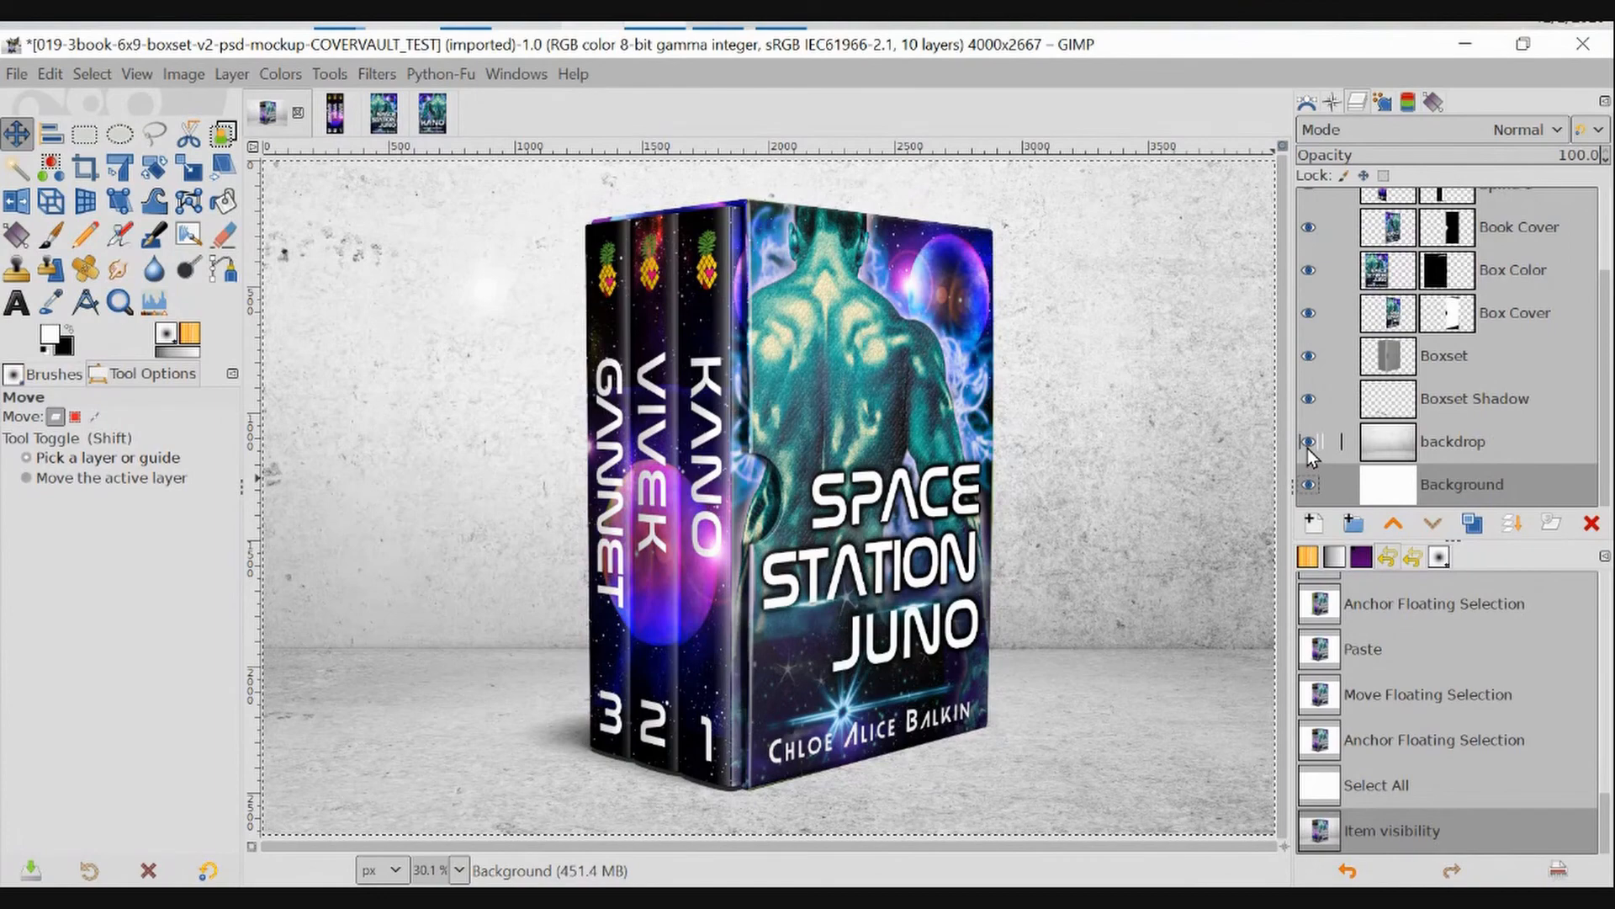
pyautogui.click(1309, 452)
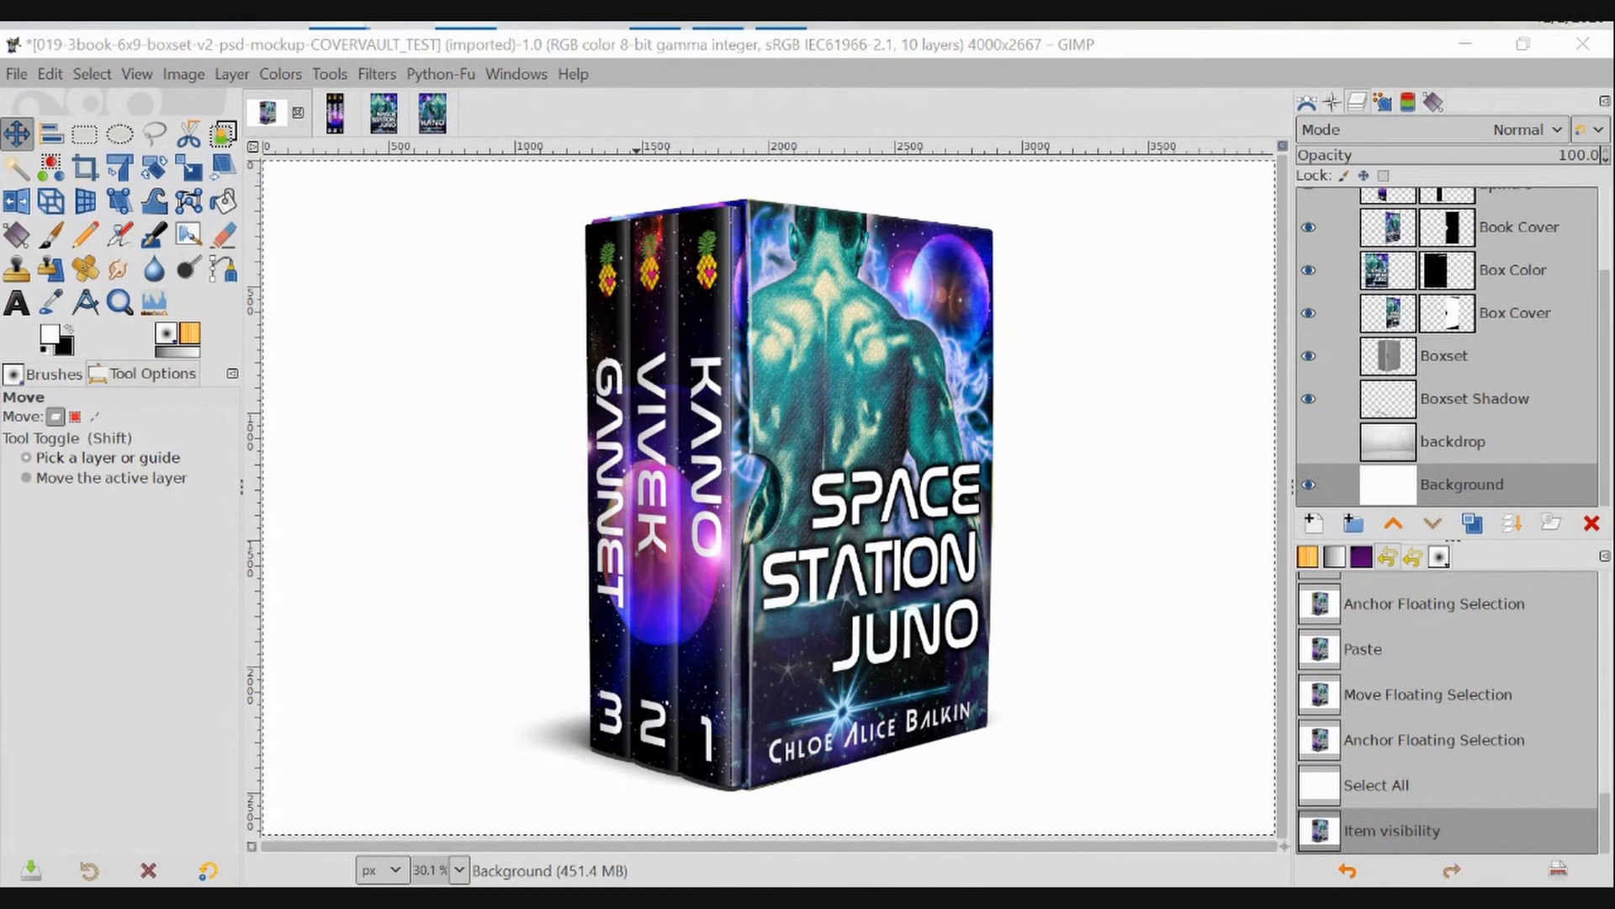
pyautogui.click(91, 74)
pyautogui.click(126, 102)
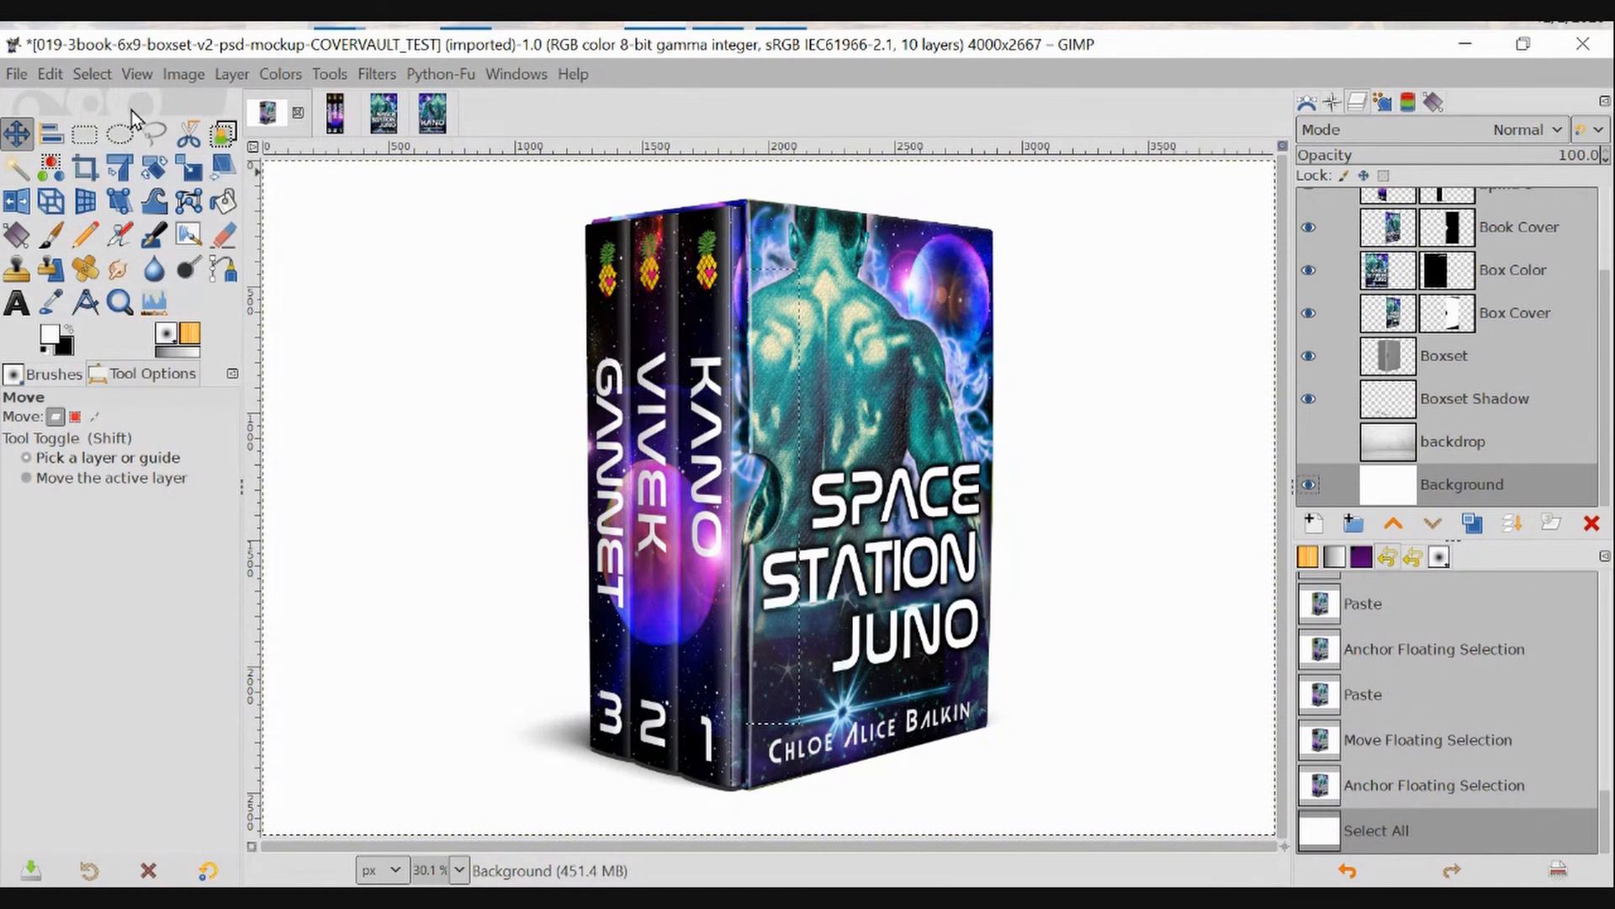